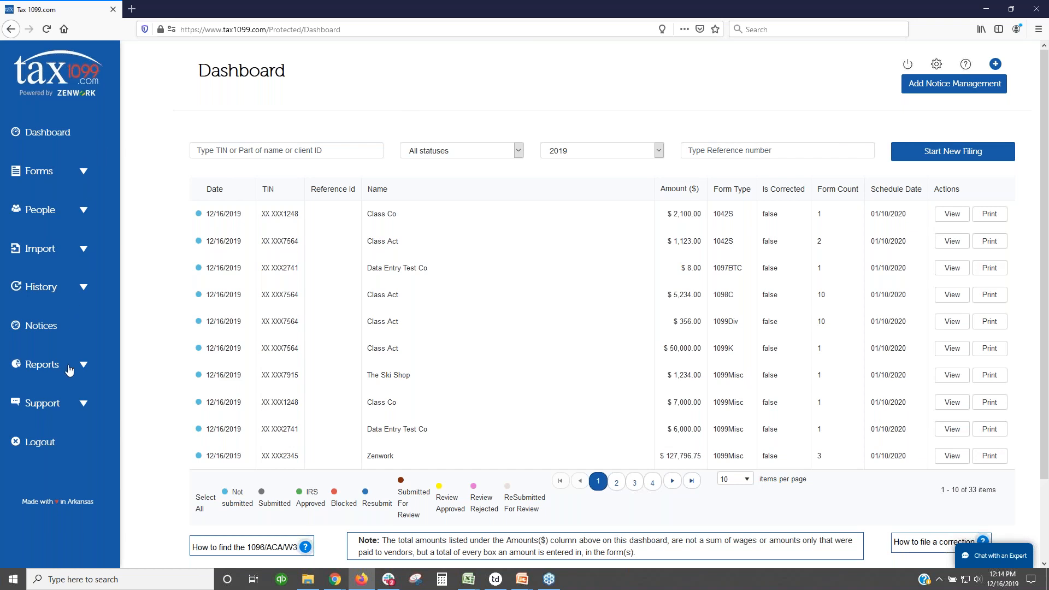
Step: Expand the sidebar's Import menu to list sources like Excel Spreadsheet, QuickBooks Online and Desktop
left_click(83, 173)
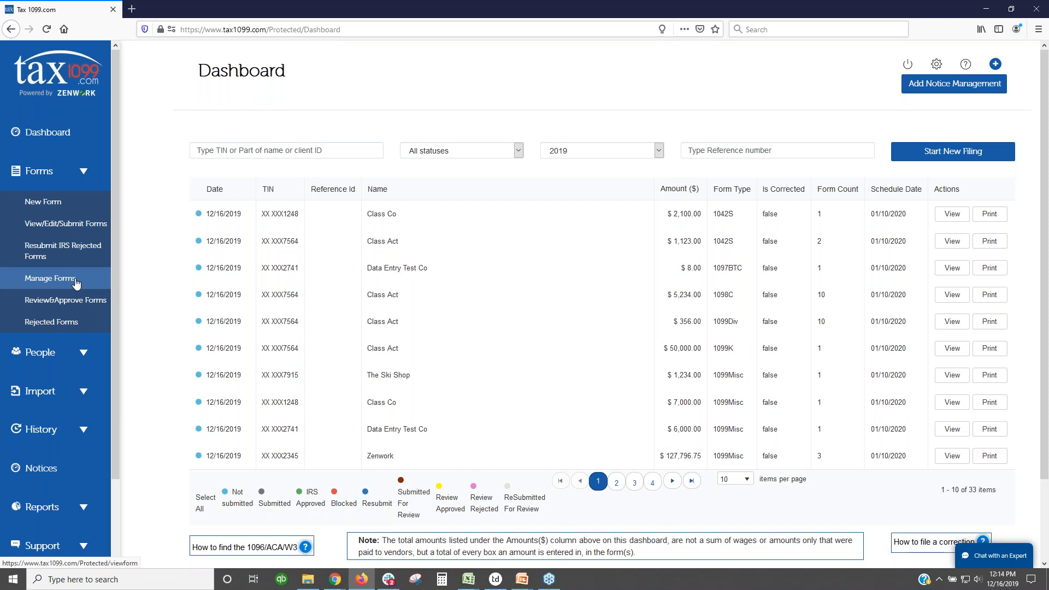
left_click(86, 172)
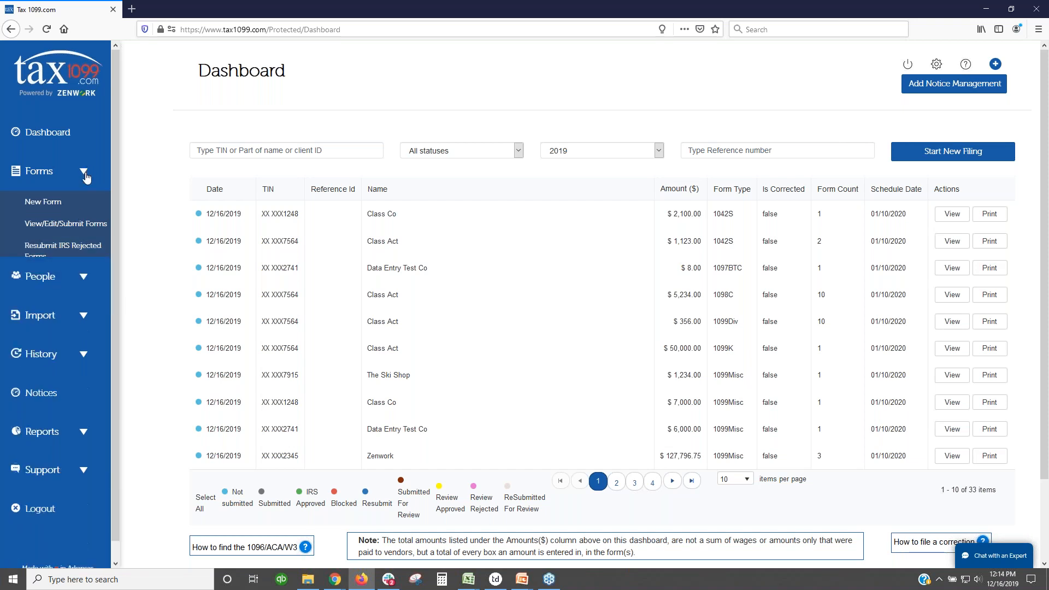
left_click(82, 210)
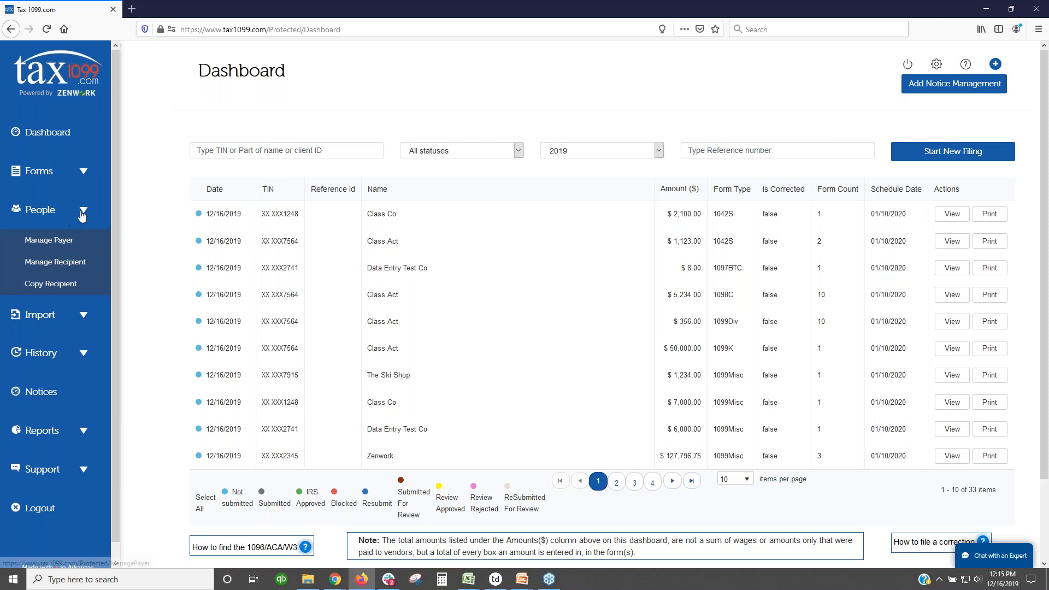
left_click(82, 212)
left_click(83, 252)
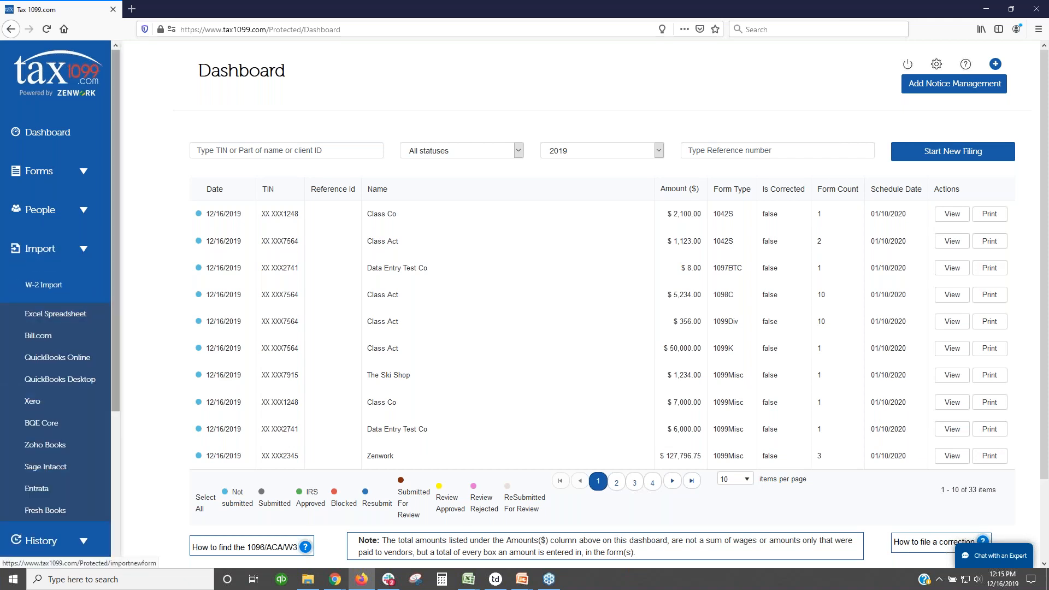
scroll(109, 328, "down", 1)
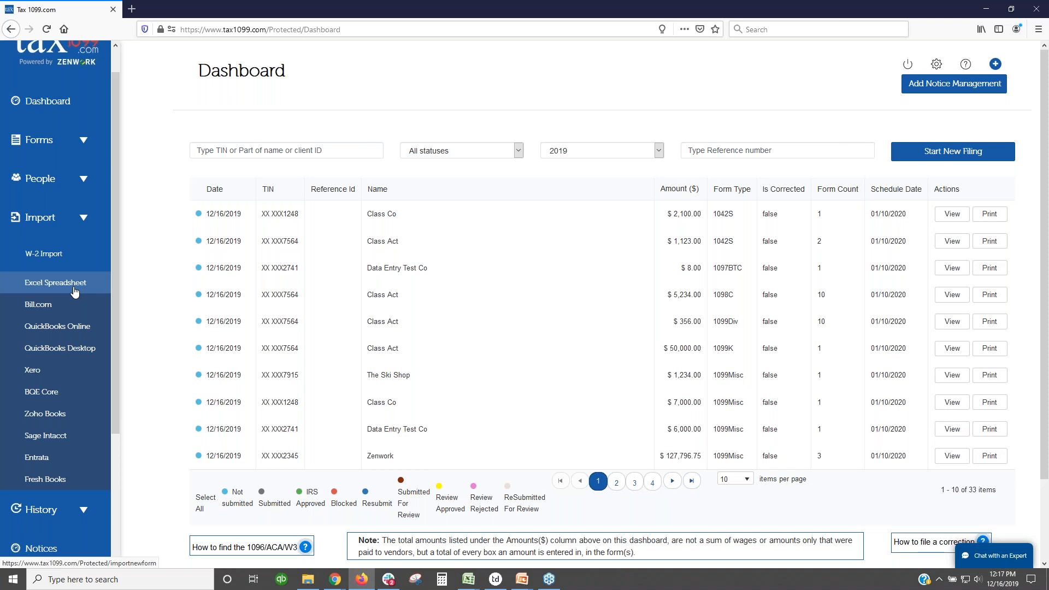
left_click_drag(115, 269, 109, 393)
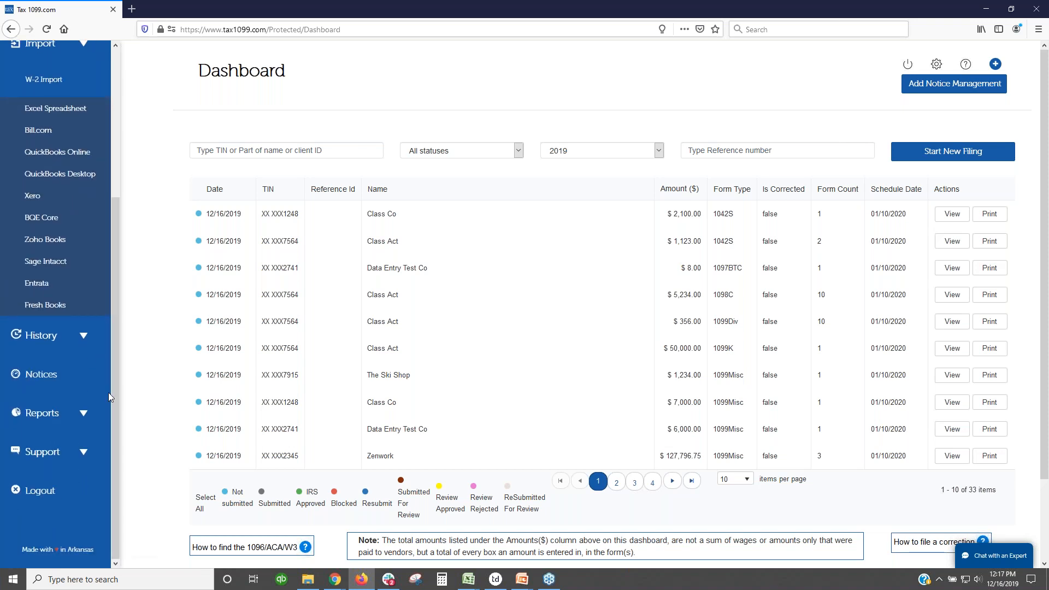
left_click(81, 336)
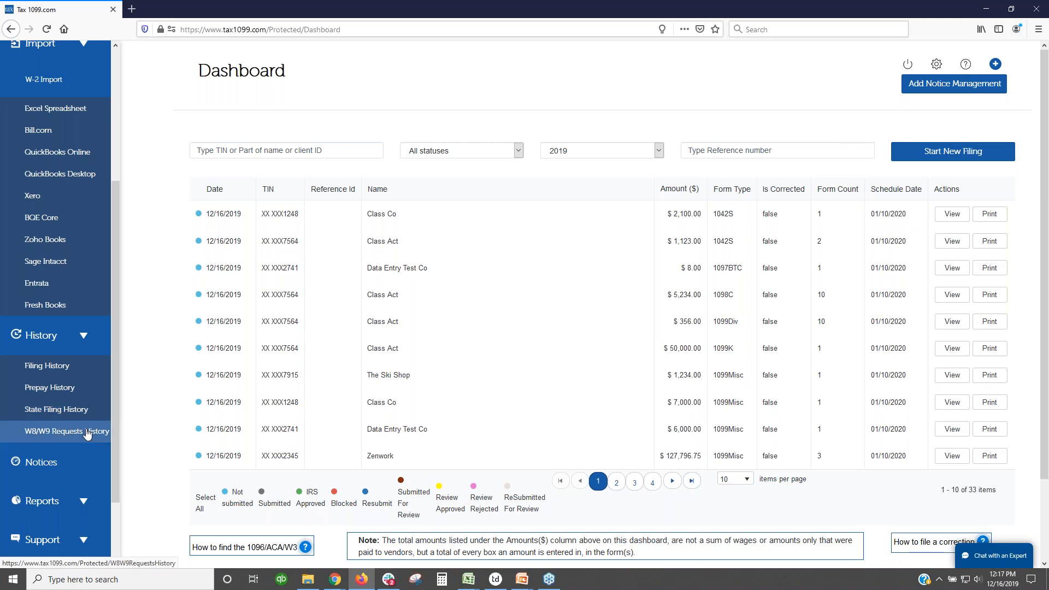
left_click(82, 339)
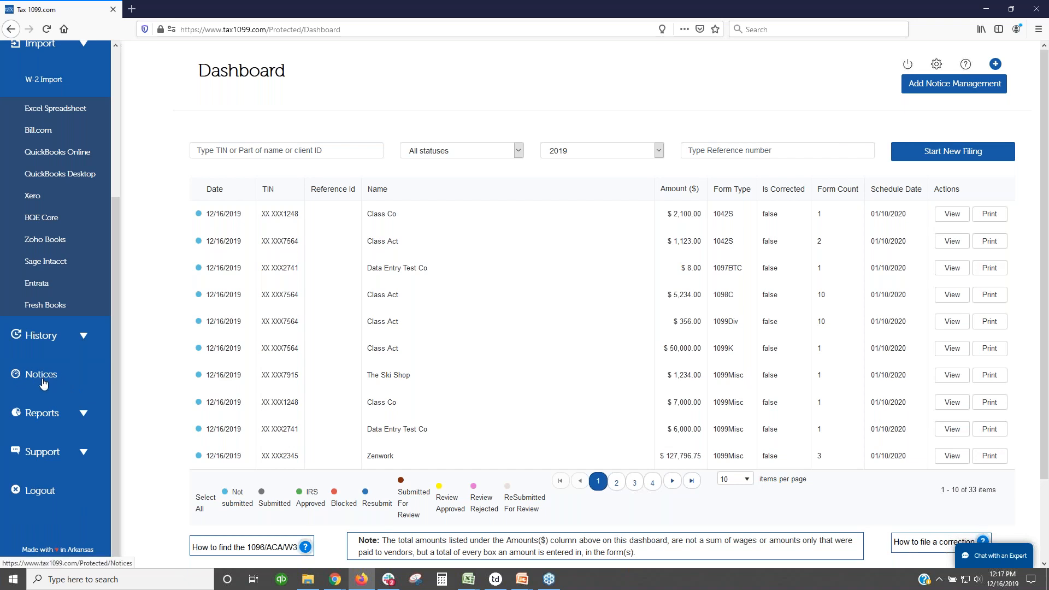
left_click(83, 415)
scroll(83, 415, "down", 5)
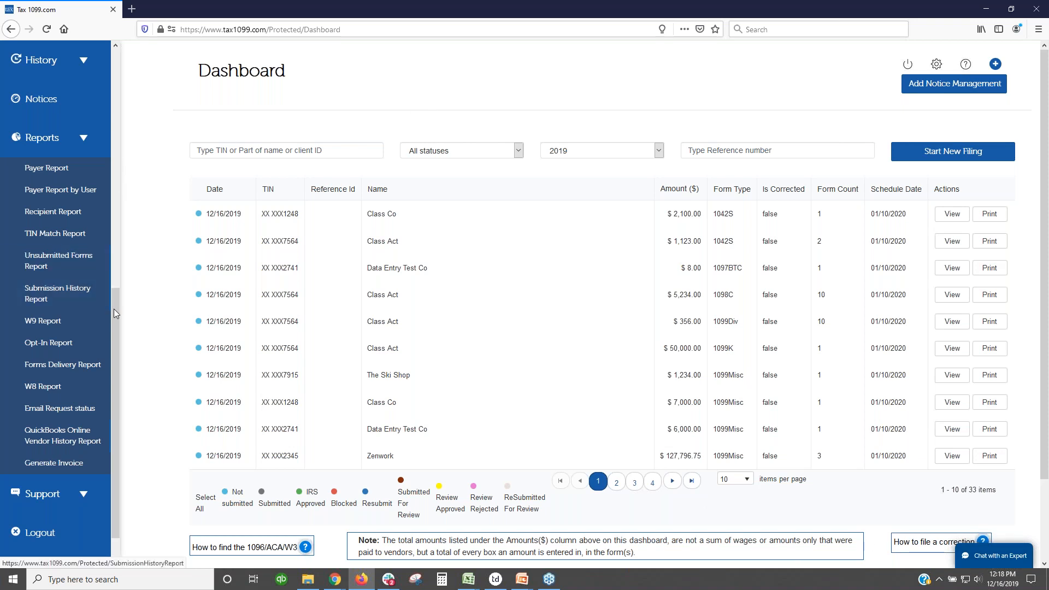
left_click_drag(114, 300, 113, 61)
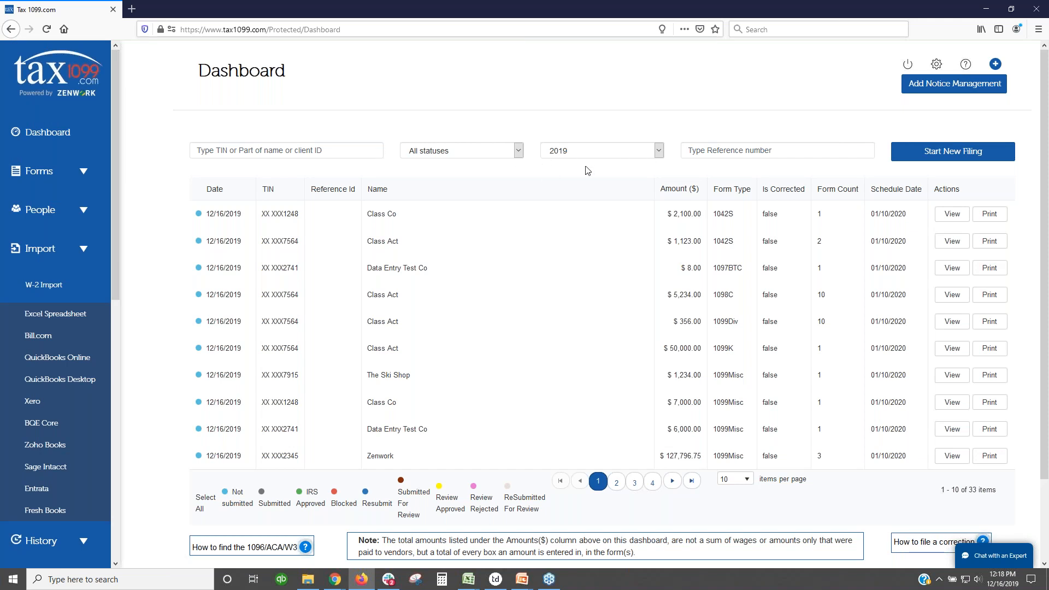
left_click(617, 153)
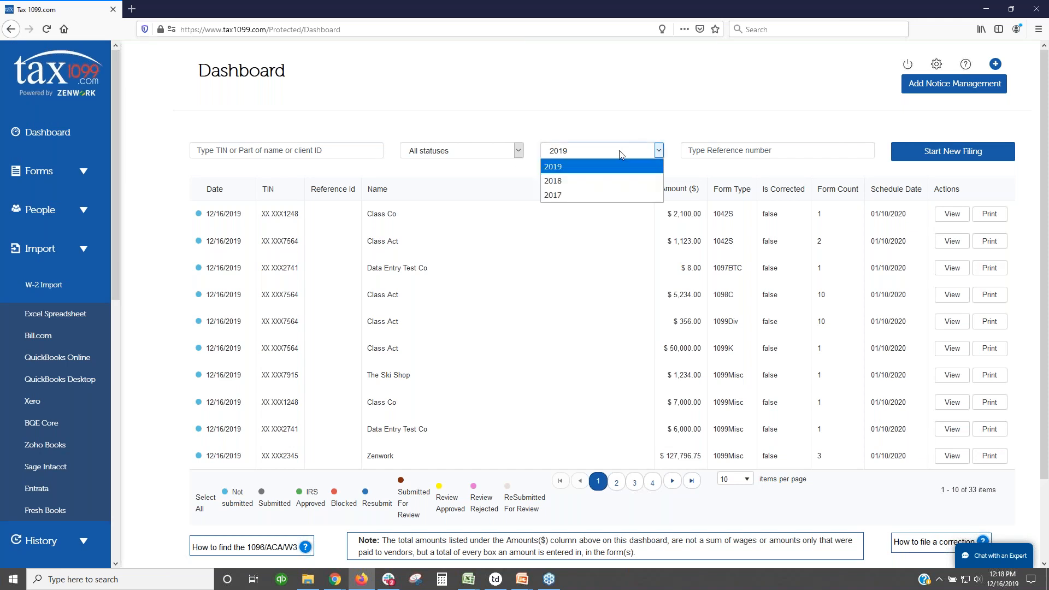
left_click(591, 179)
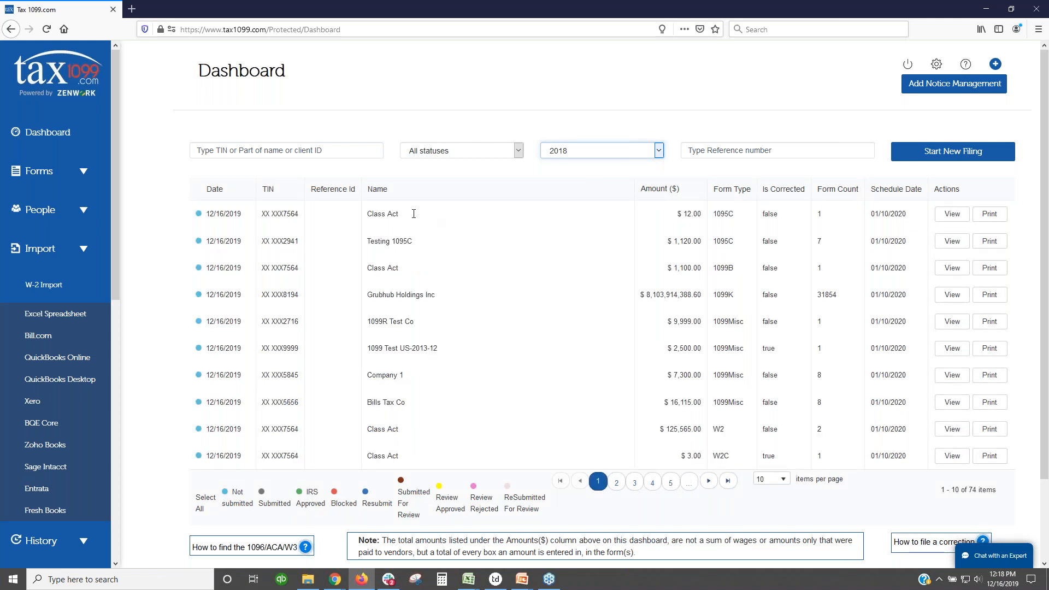
left_click(312, 153)
type("test")
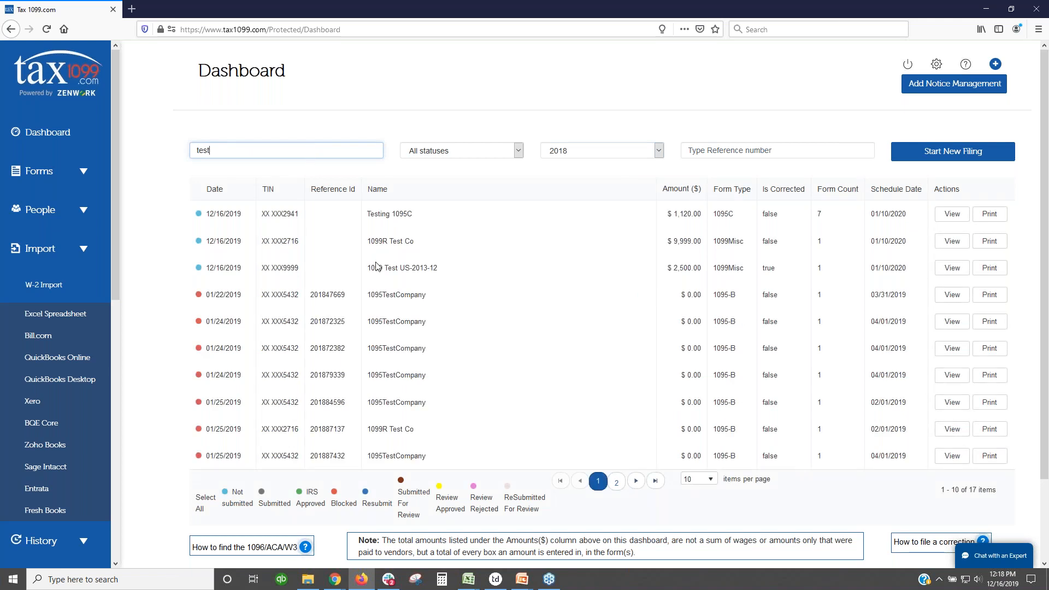
type("i")
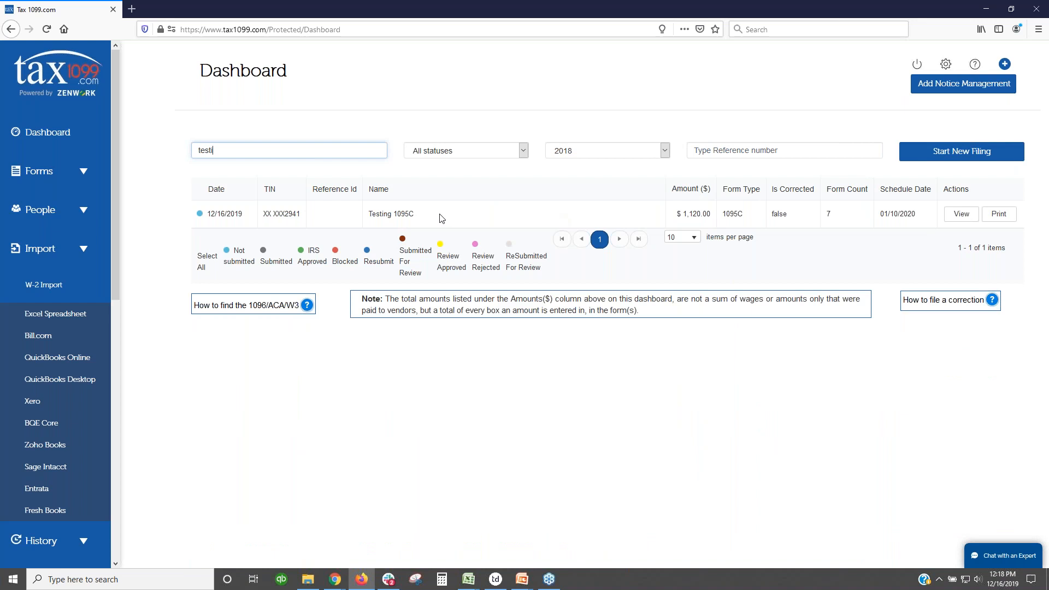
left_click(491, 154)
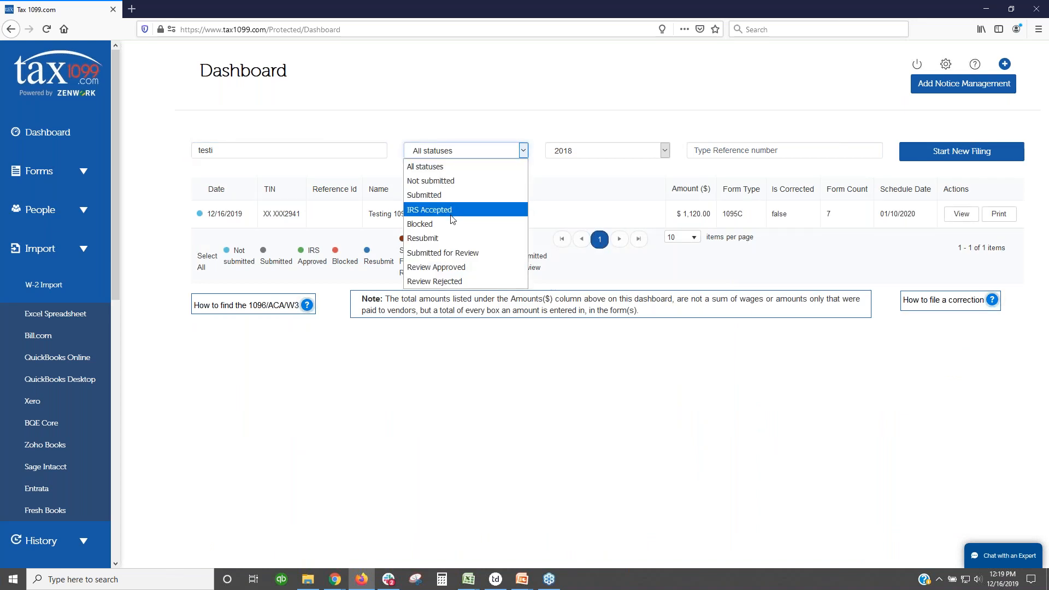
left_click(388, 131)
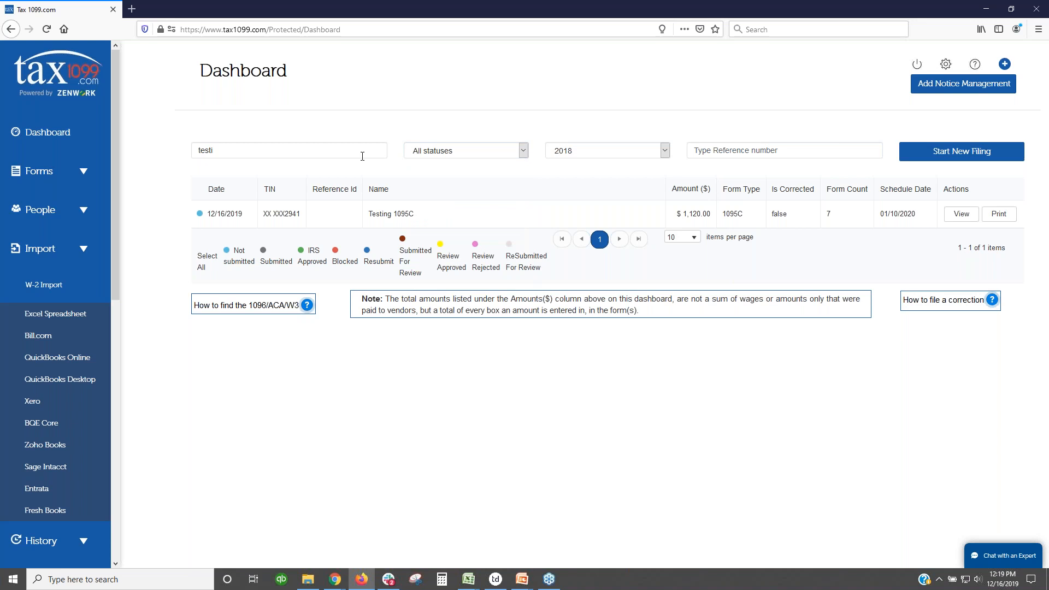
left_click(587, 156)
left_click(584, 164)
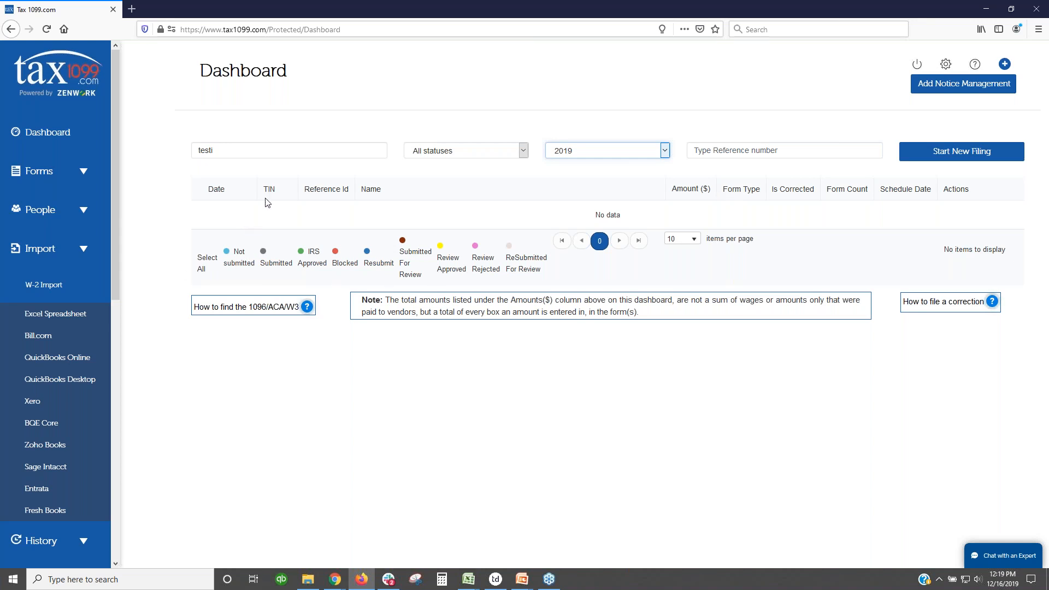
double_click(346, 149)
key("BackSpace")
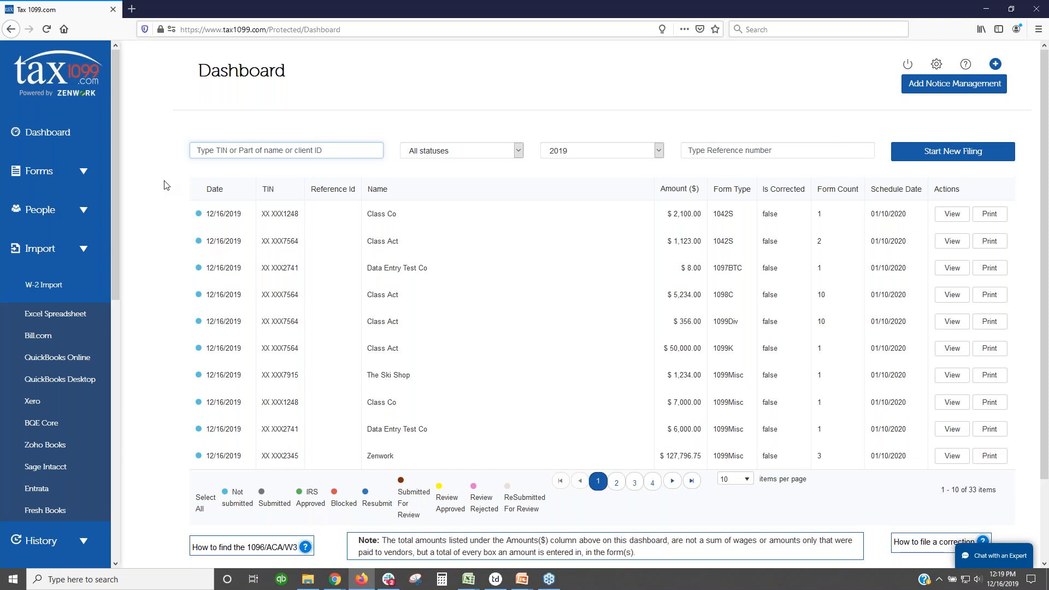
Step: Expand the People submenu in the left sidebar
left_click(83, 213)
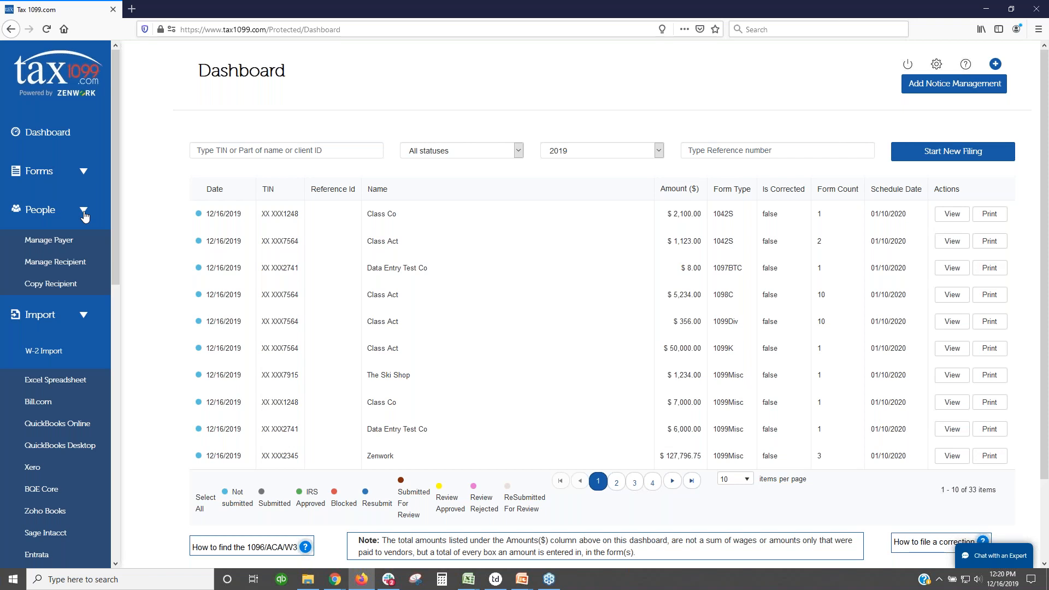
Step: Open Manage Recipient and show the recipients of payer Class Act
left_click(87, 261)
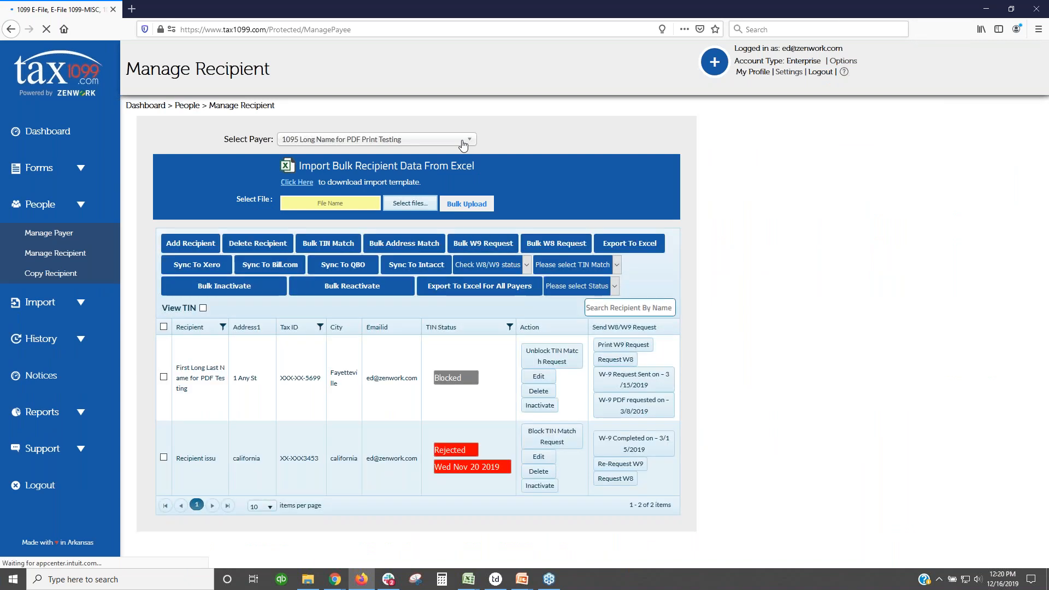
left_click(464, 144)
scroll(343, 206, "down", 3)
scroll(343, 206, "up", 3)
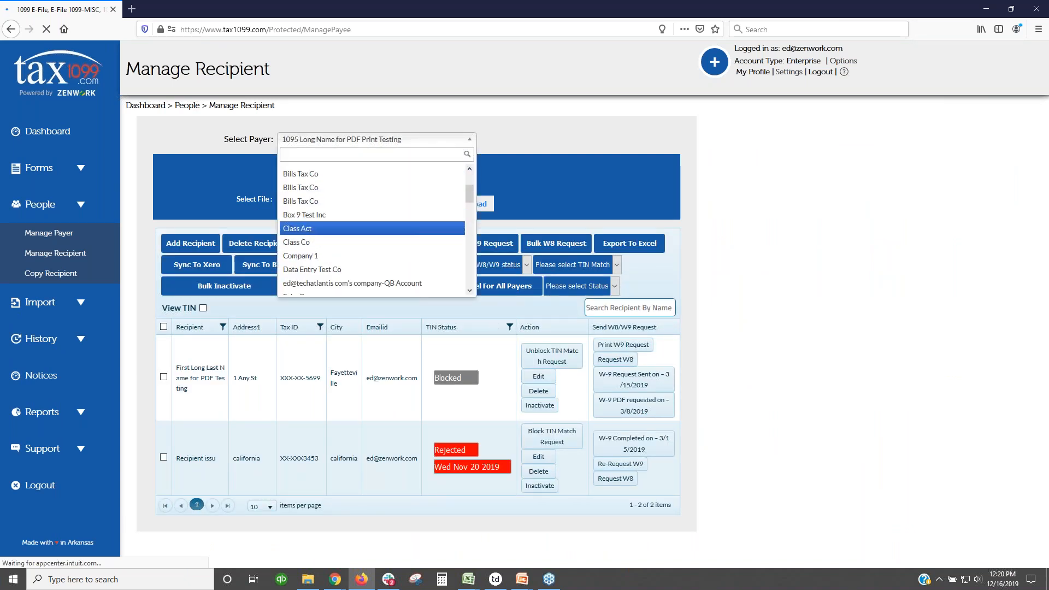
left_click(311, 229)
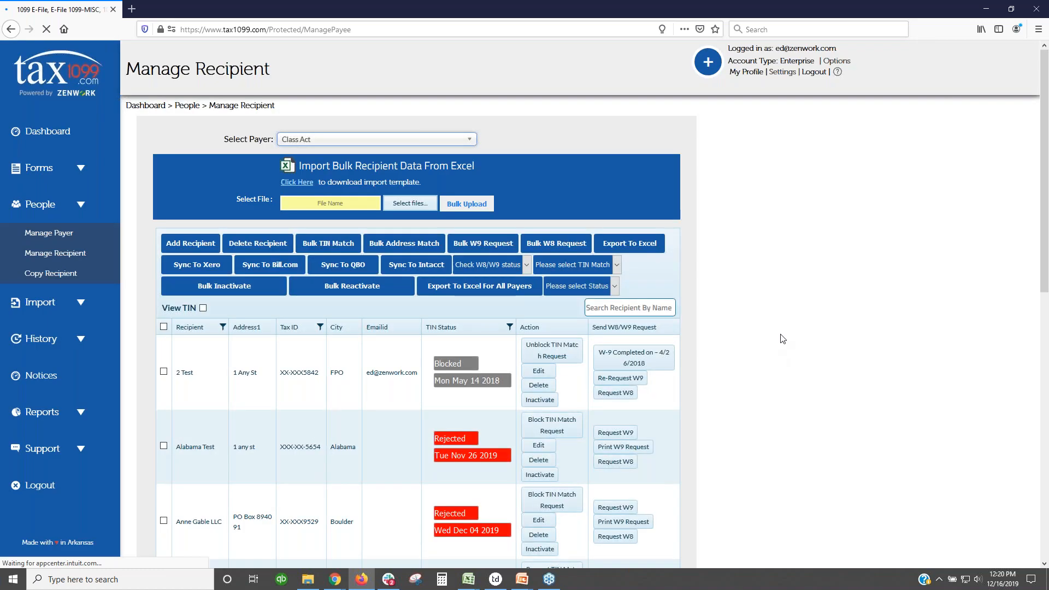
Step: Download the W-9 completed on 11/19/2018 for the Business Name I recipient
scroll(781, 339, "down", 2)
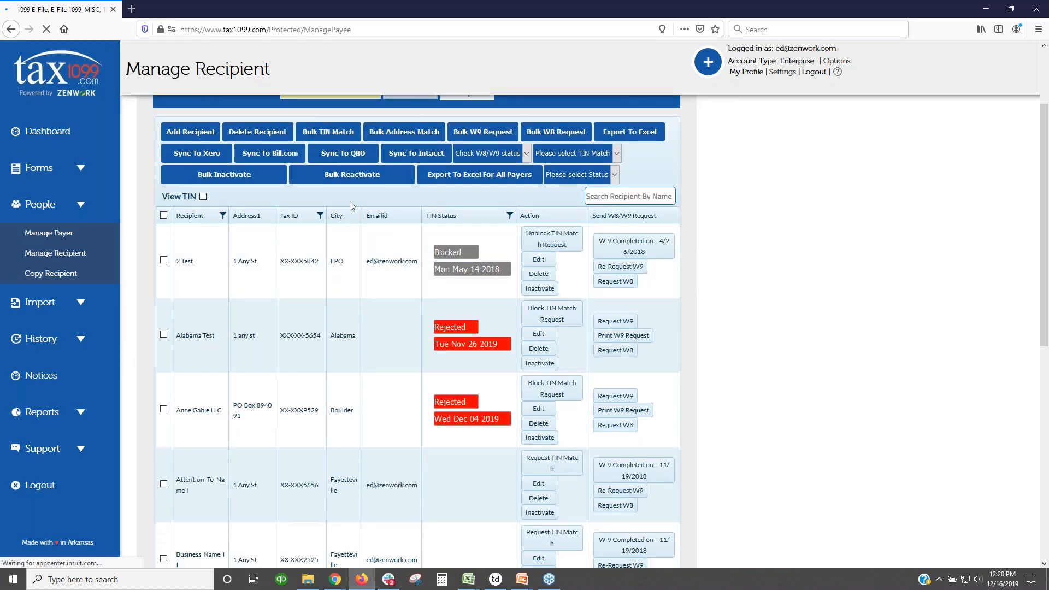
scroll(359, 286, "down", 5)
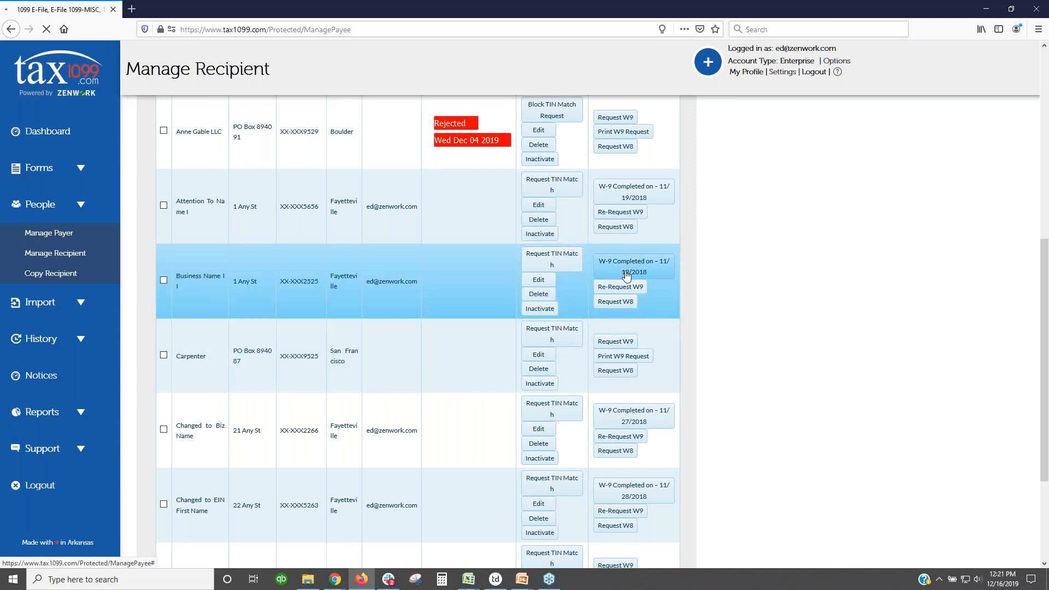
left_click(627, 276)
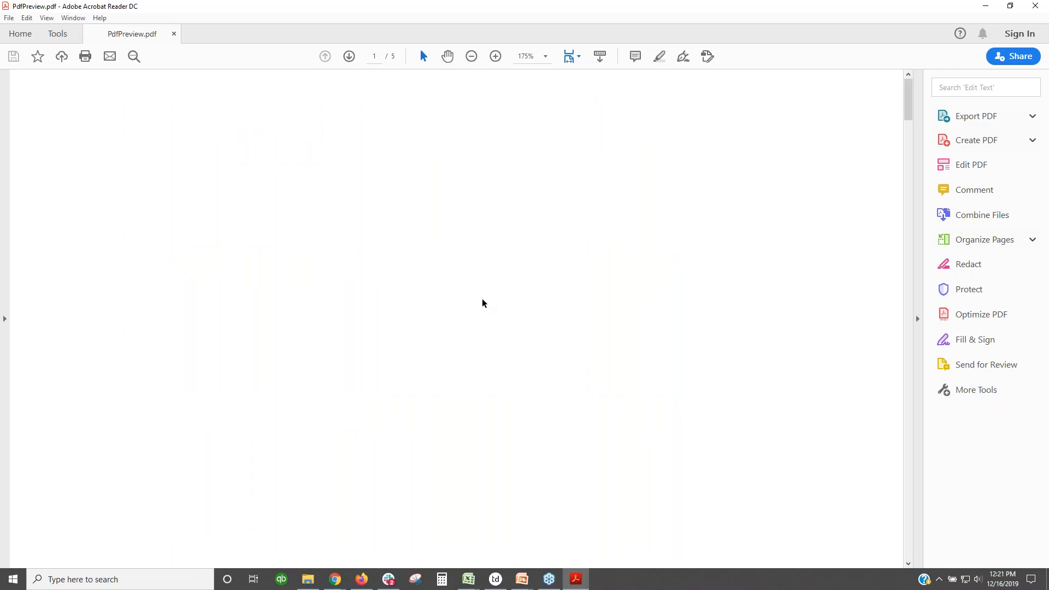
Step: Review page 2 of the W-9 in PdfPreview.pdf, then return to Firefox's Manage Recipient page
scroll(481, 299, "down", 6)
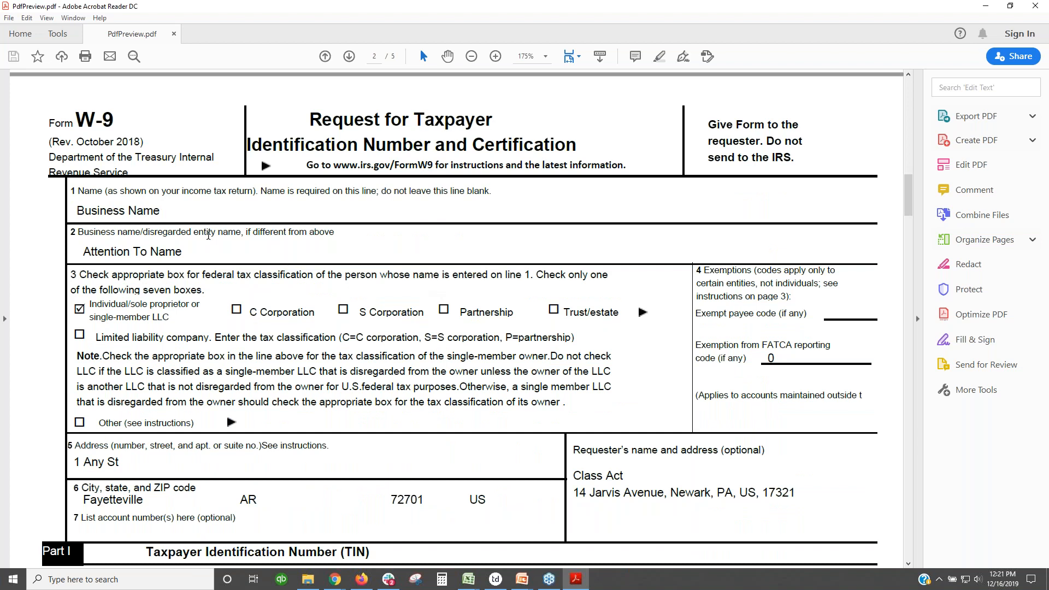
scroll(164, 262, "down", 1)
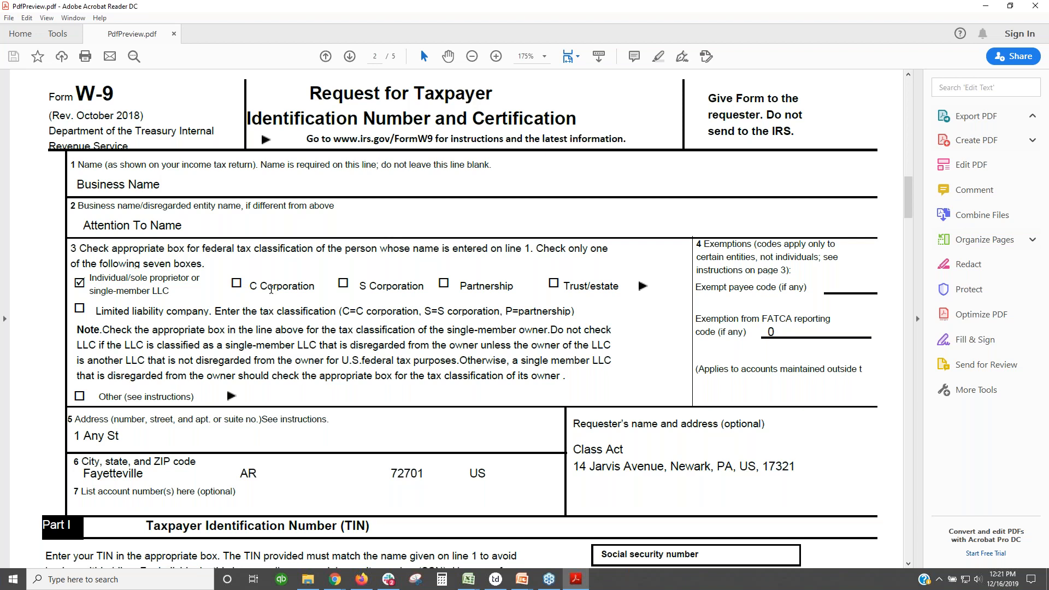
scroll(300, 297, "down", 1)
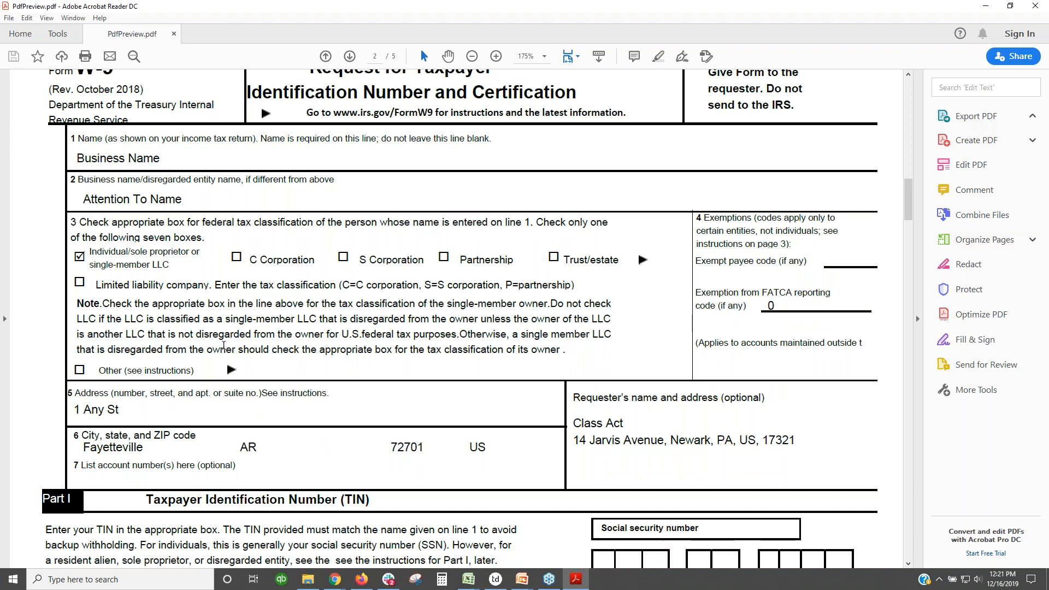
scroll(223, 346, "down", 1)
scroll(366, 429, "down", 3)
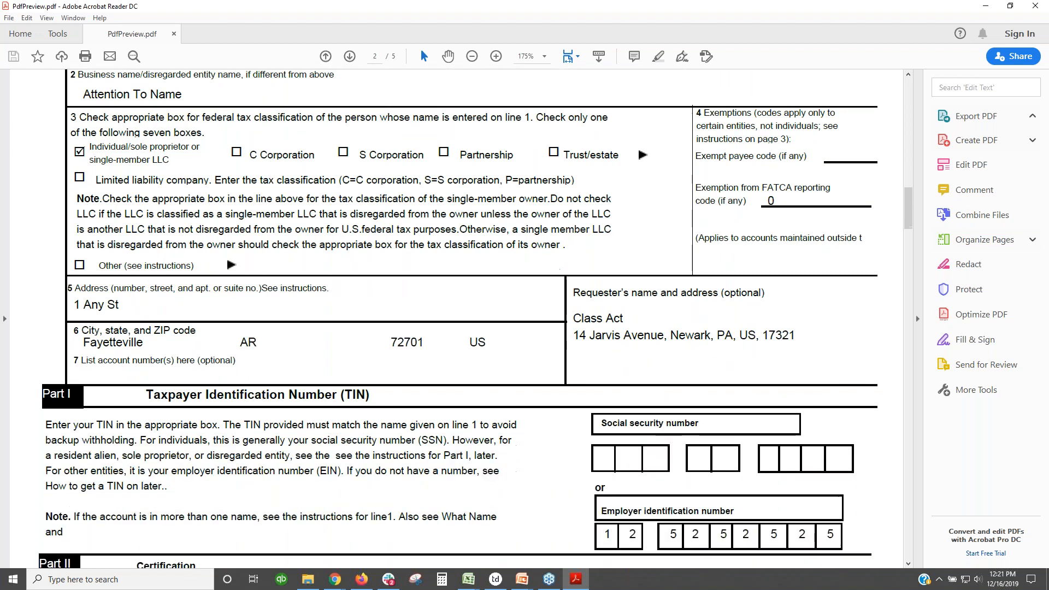
scroll(418, 395, "down", 3)
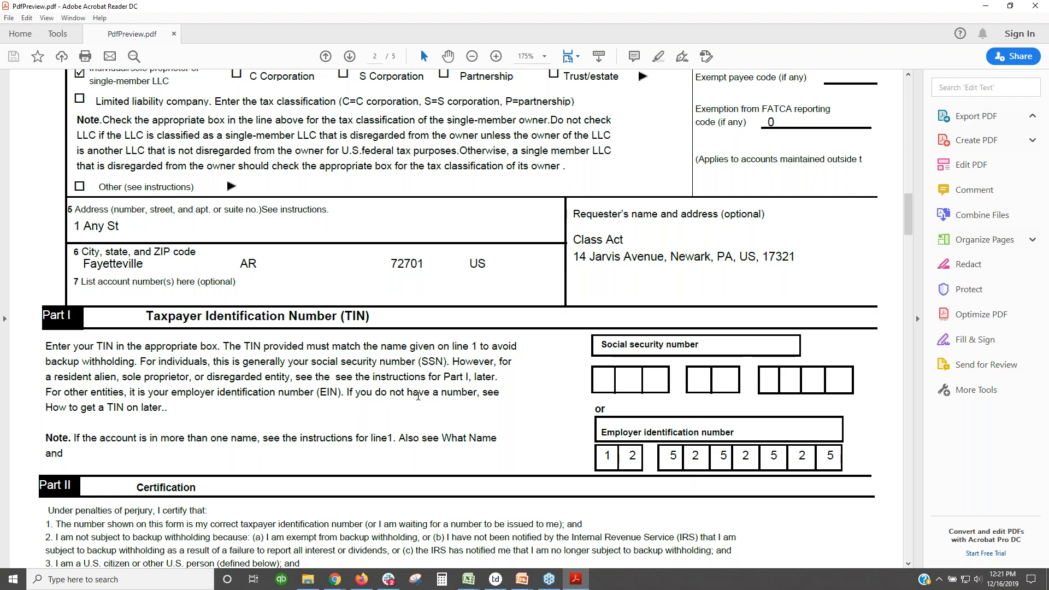
scroll(418, 395, "down", 7)
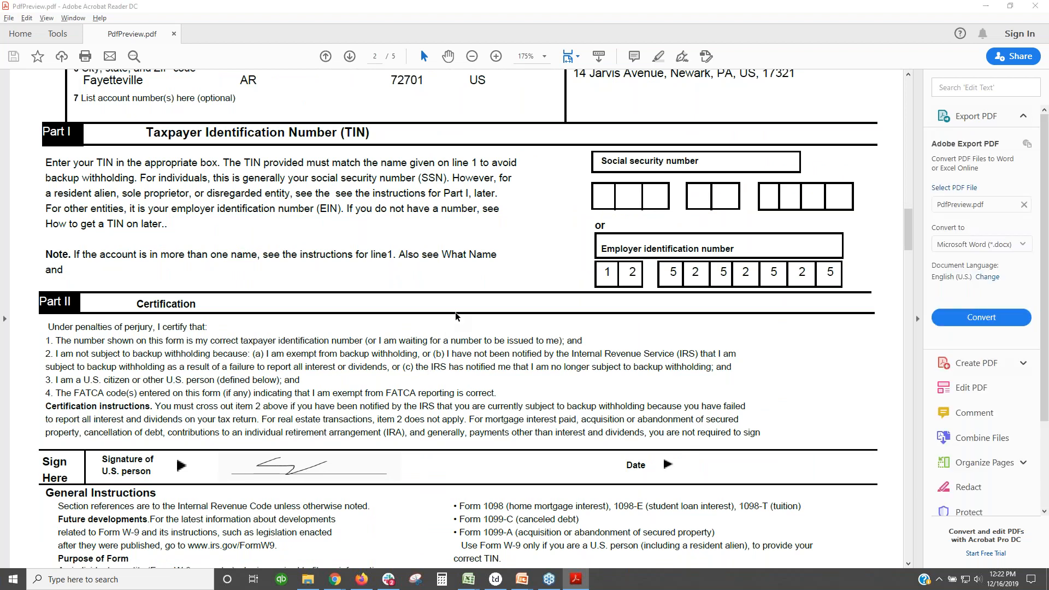
key("alt+Tab")
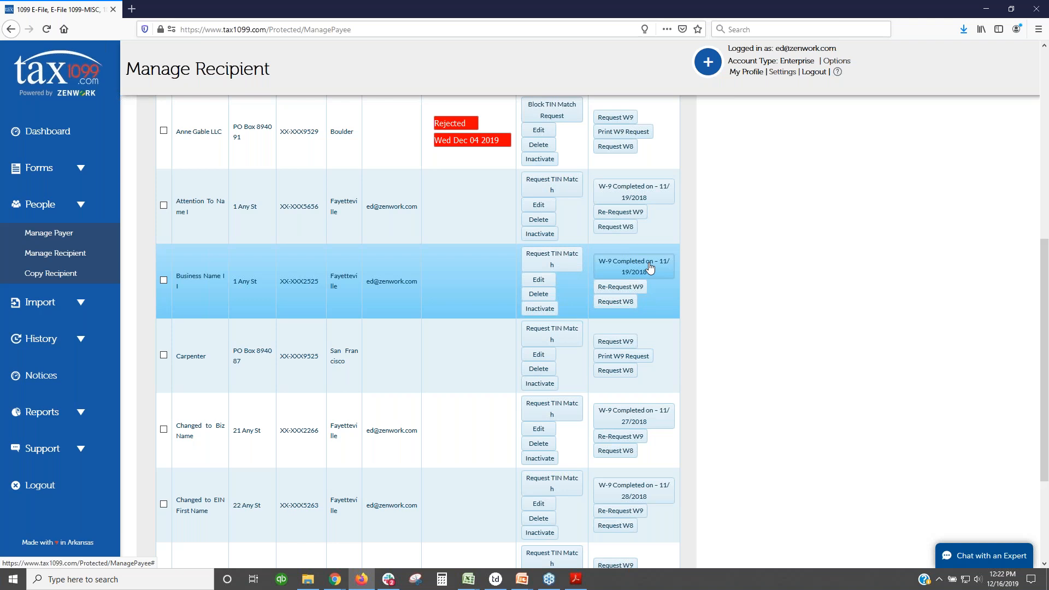
Step: Check the Business Name recipient's checkbox in the Manage Recipient table
scroll(650, 267, "up", 4)
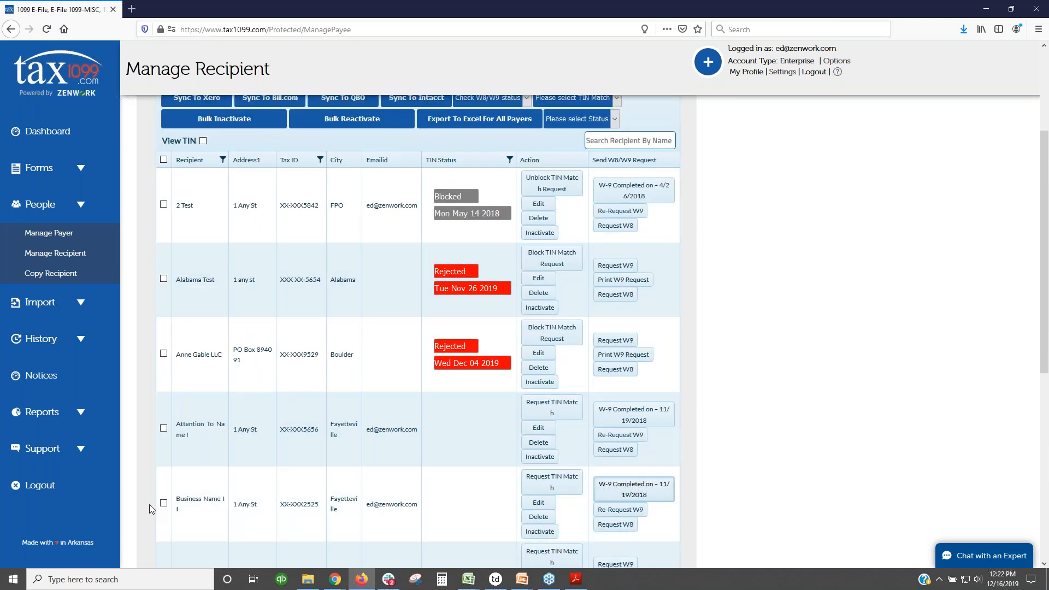
left_click(163, 503)
scroll(418, 407, "up", 1)
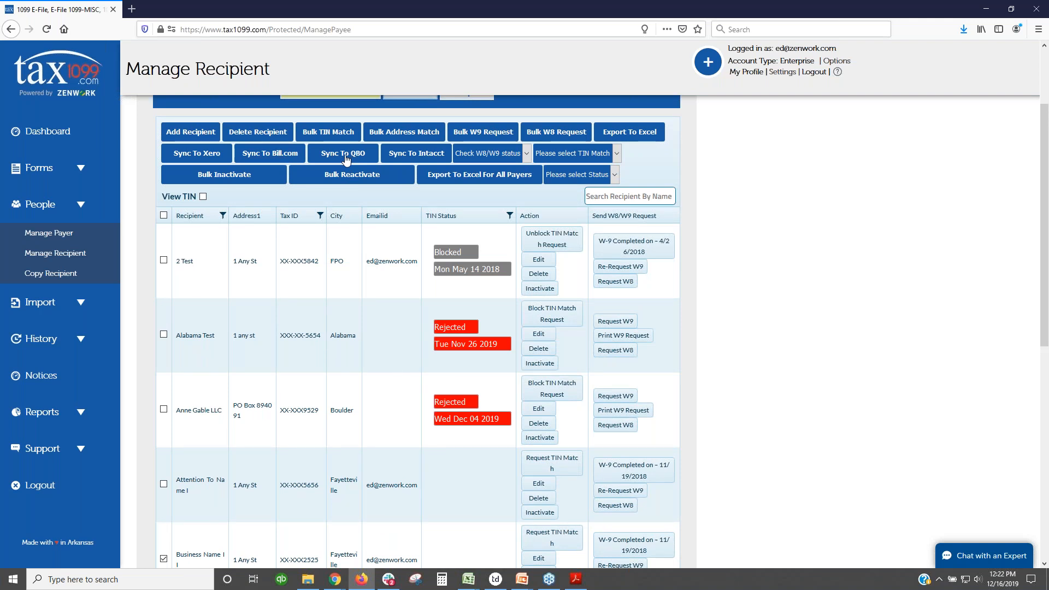
scroll(328, 481, "down", 2)
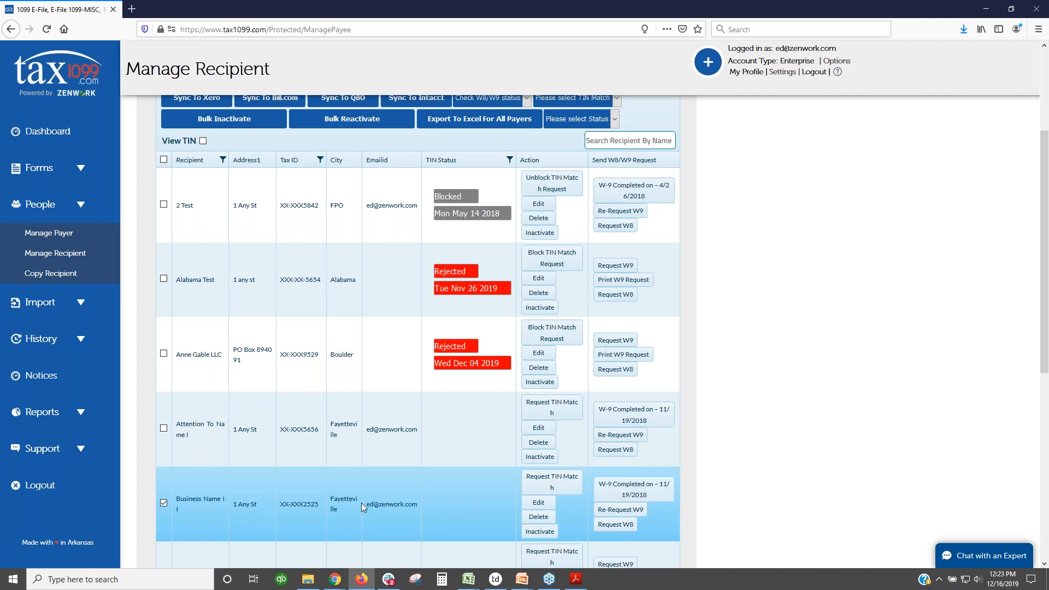
scroll(362, 503, "up", 1)
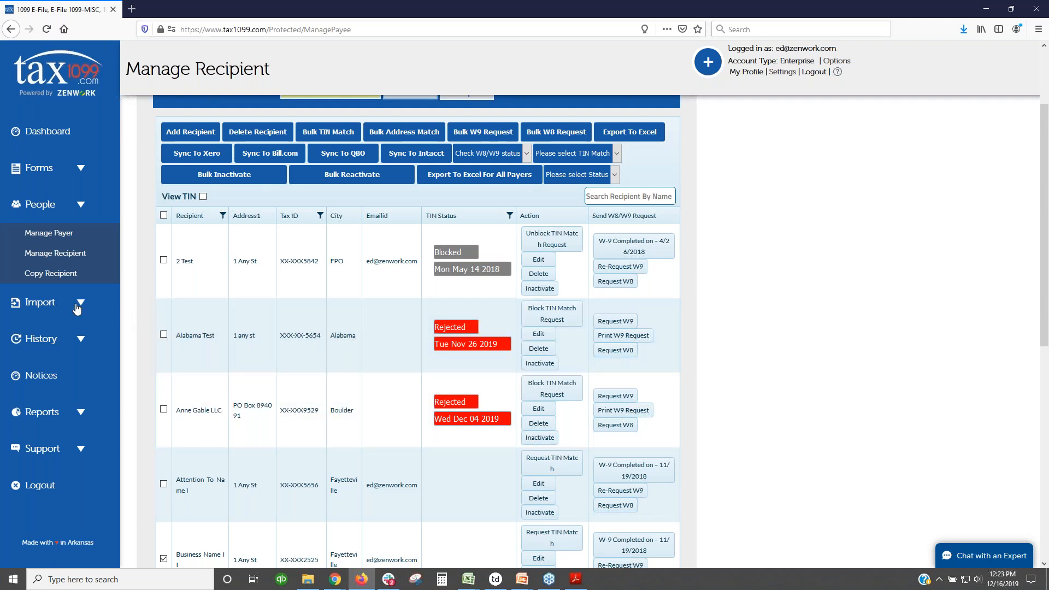
Step: Go to the QuickBooks Online import page under Import and choose Connect to QuickBooks
left_click(81, 305)
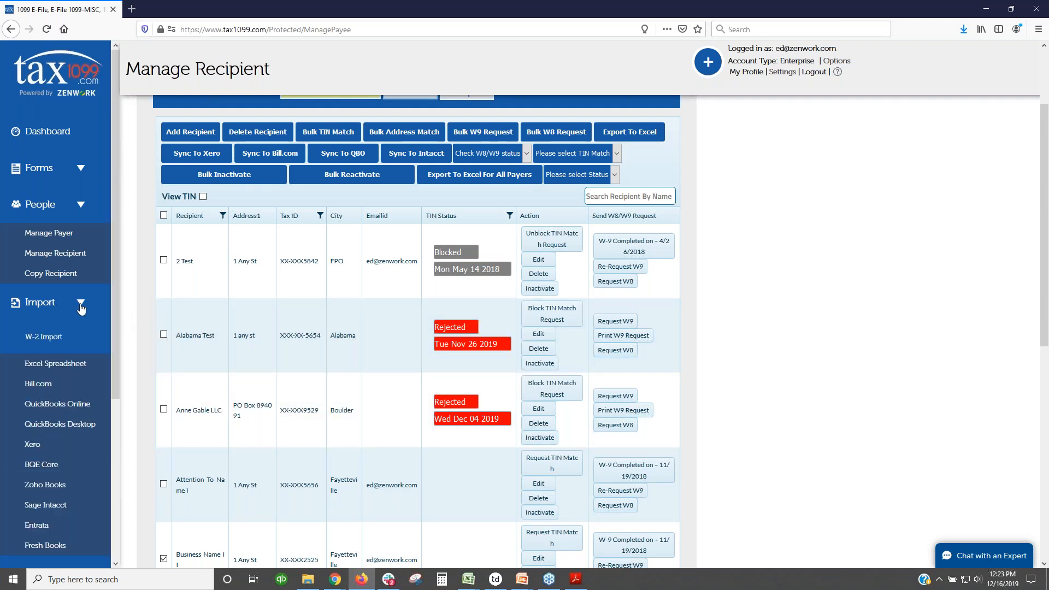
scroll(80, 308, "down", 2)
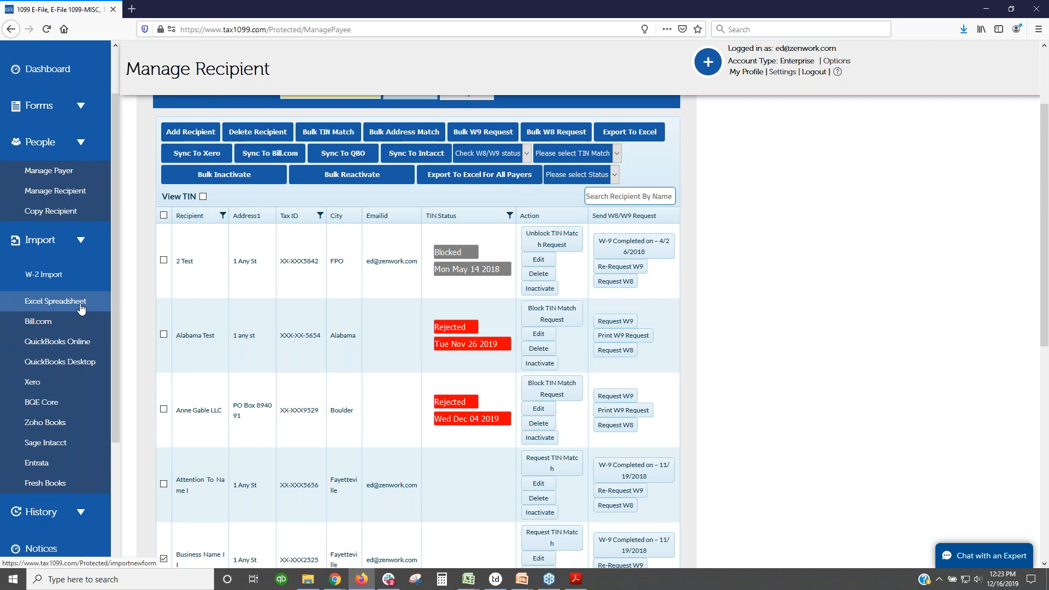
scroll(81, 309, "down", 2)
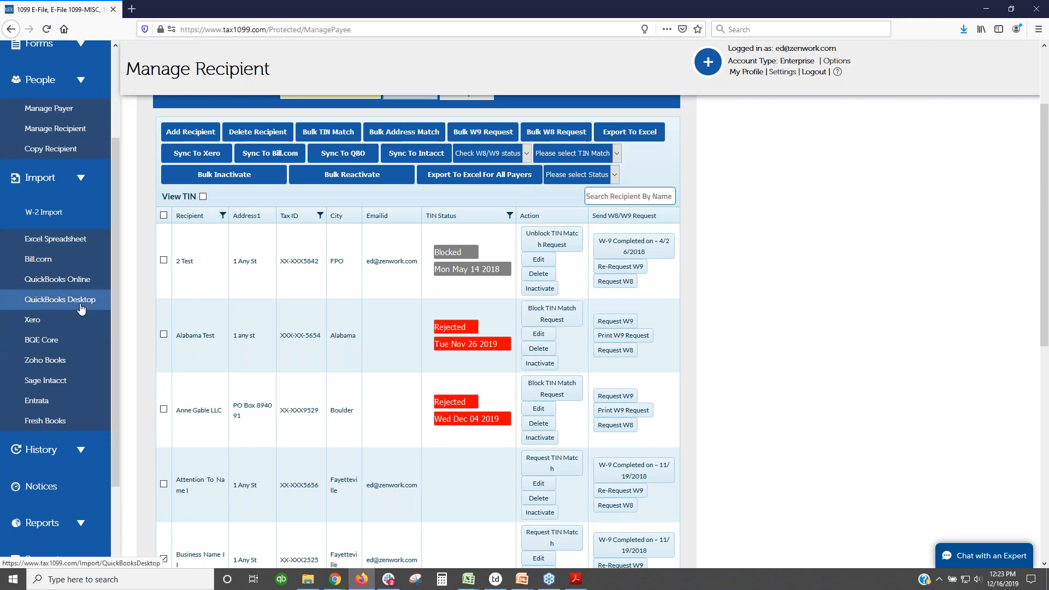
left_click(74, 280)
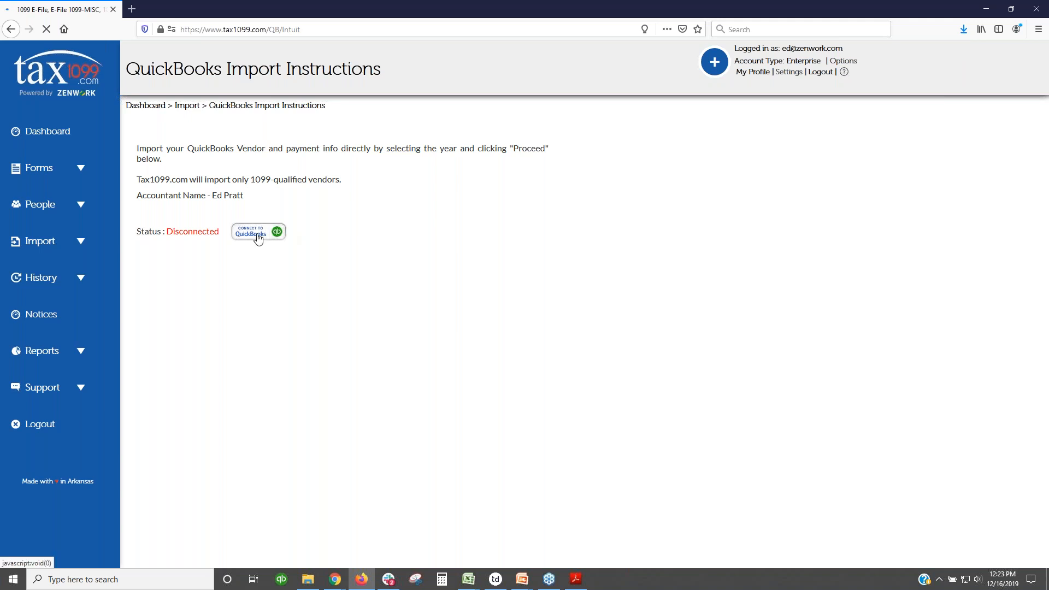
left_click(257, 236)
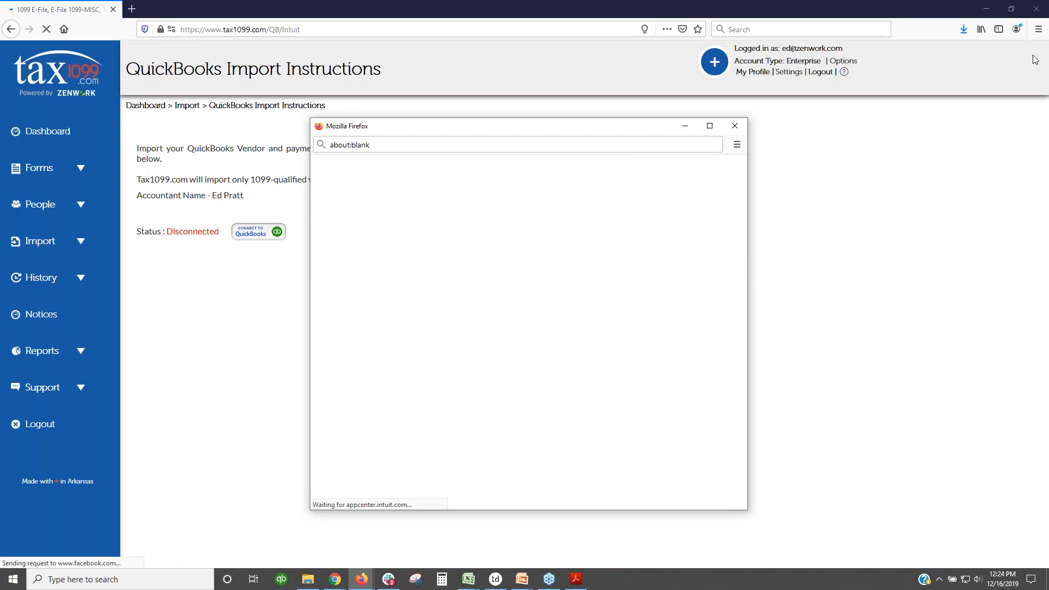
Step: Close the 504 Gateway Time-out window and retry Connect to QuickBooks
left_click(1044, 37)
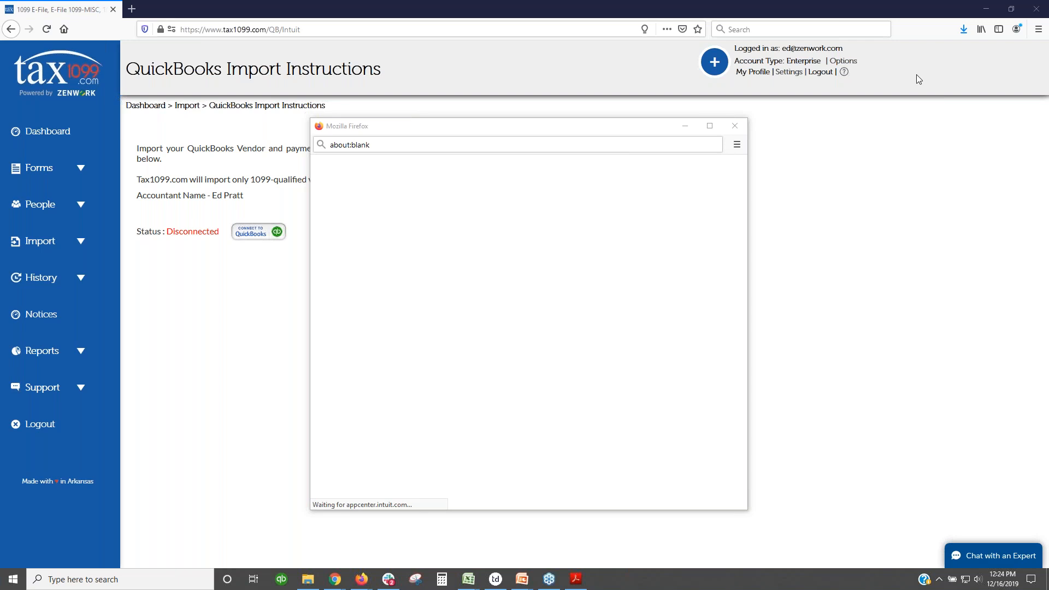
left_click(737, 126)
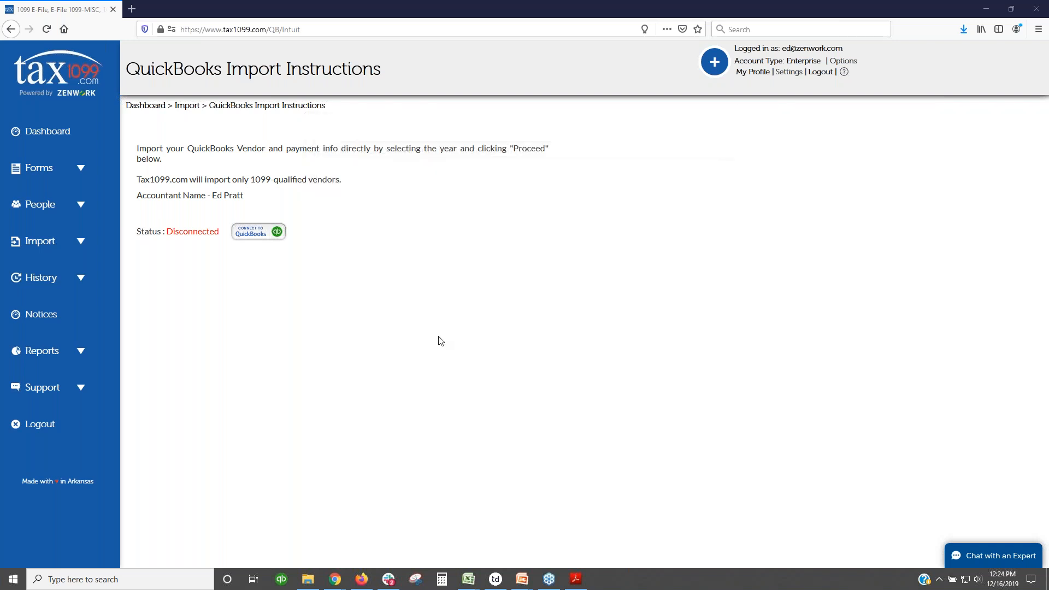
left_click(250, 237)
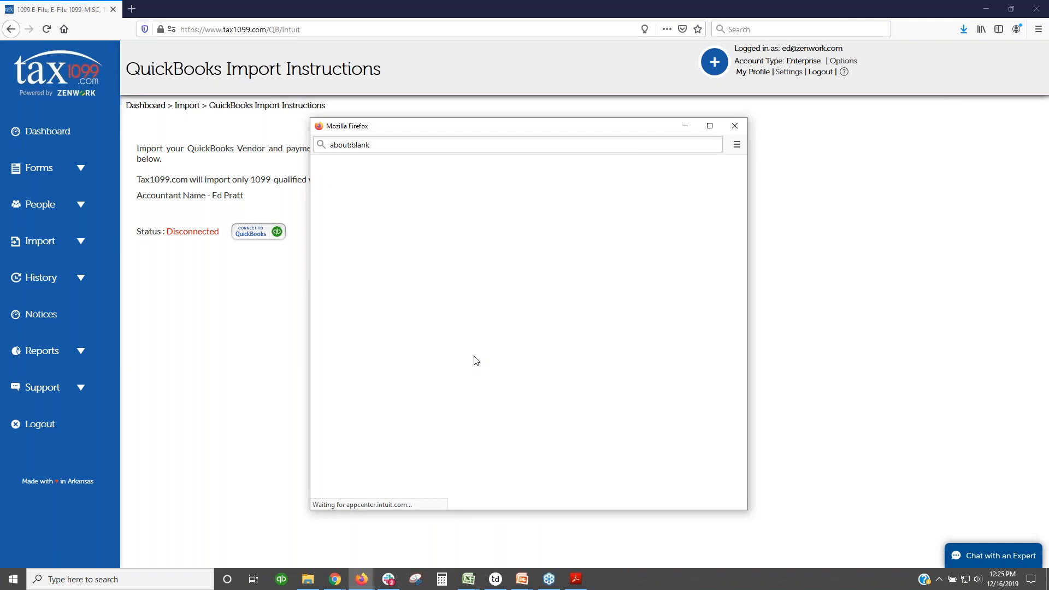
mouse_move(366, 583)
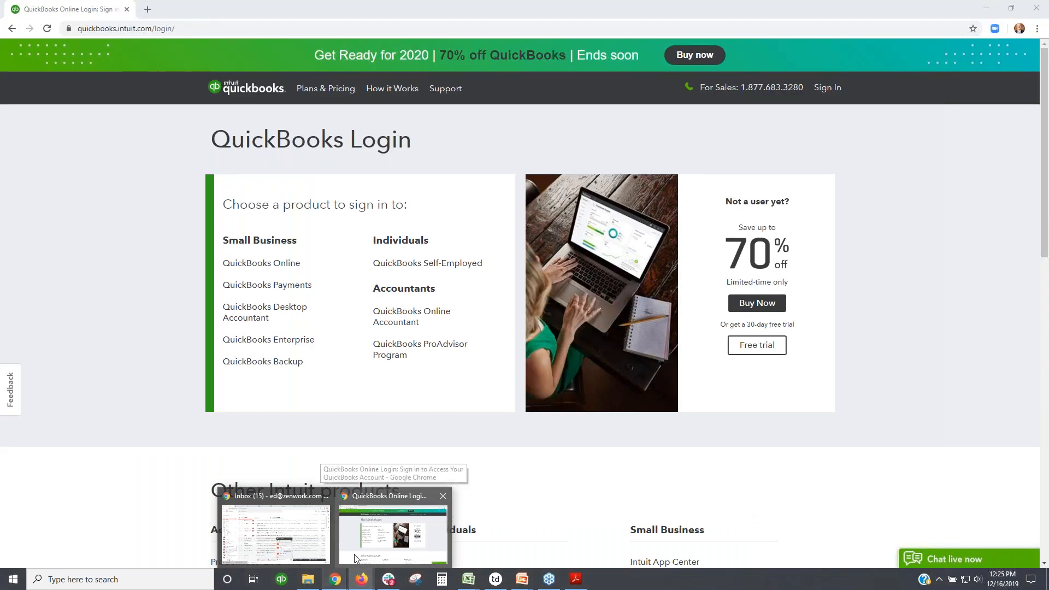
Step: Bring Chrome's QuickBooks Login page forward and navigate it to apps.intuit.com
left_click(354, 553)
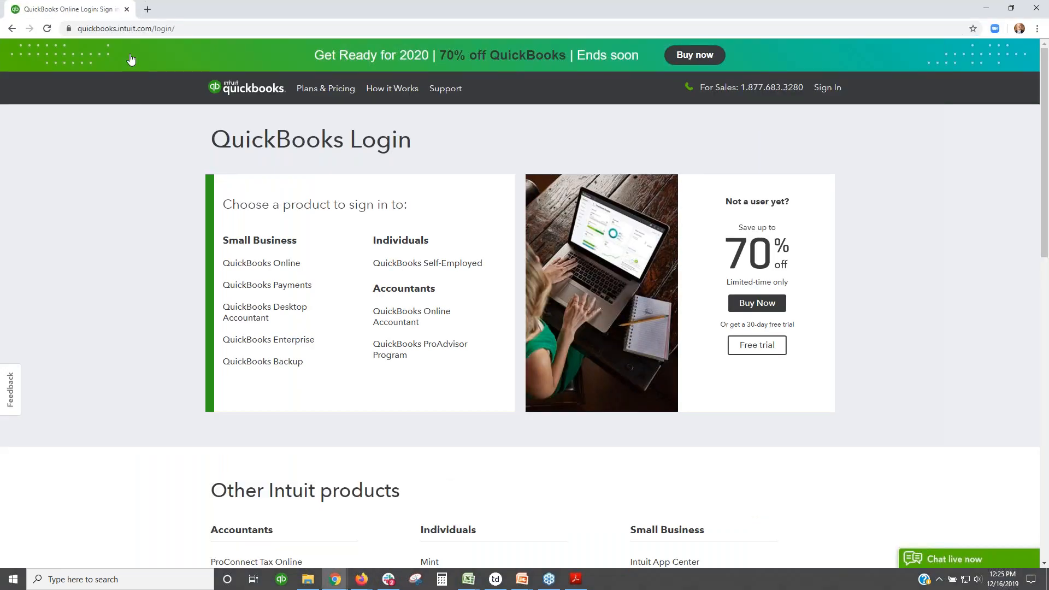
left_click(147, 29)
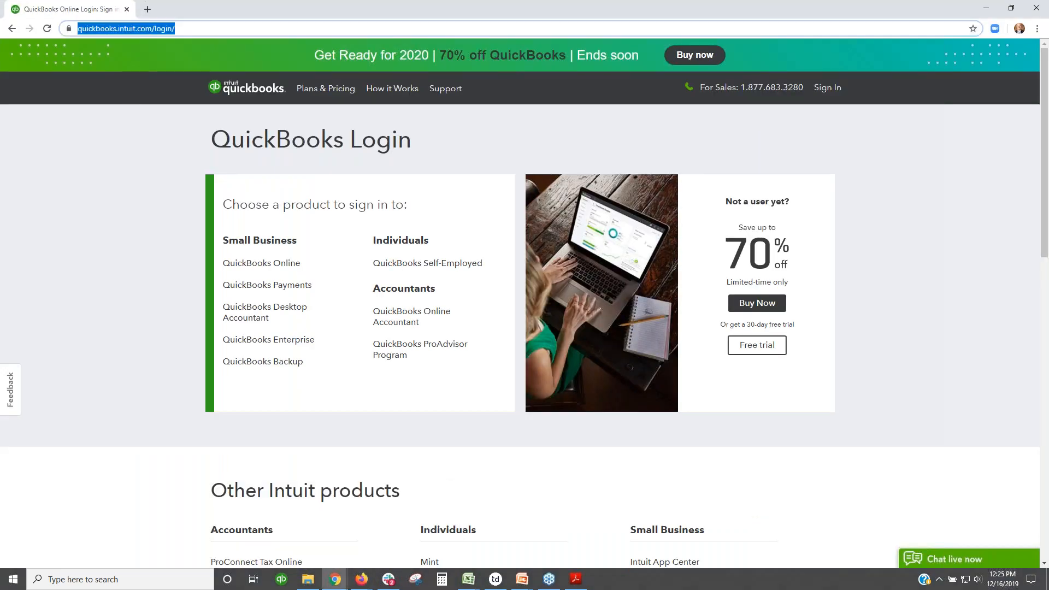
type("apps.intuit")
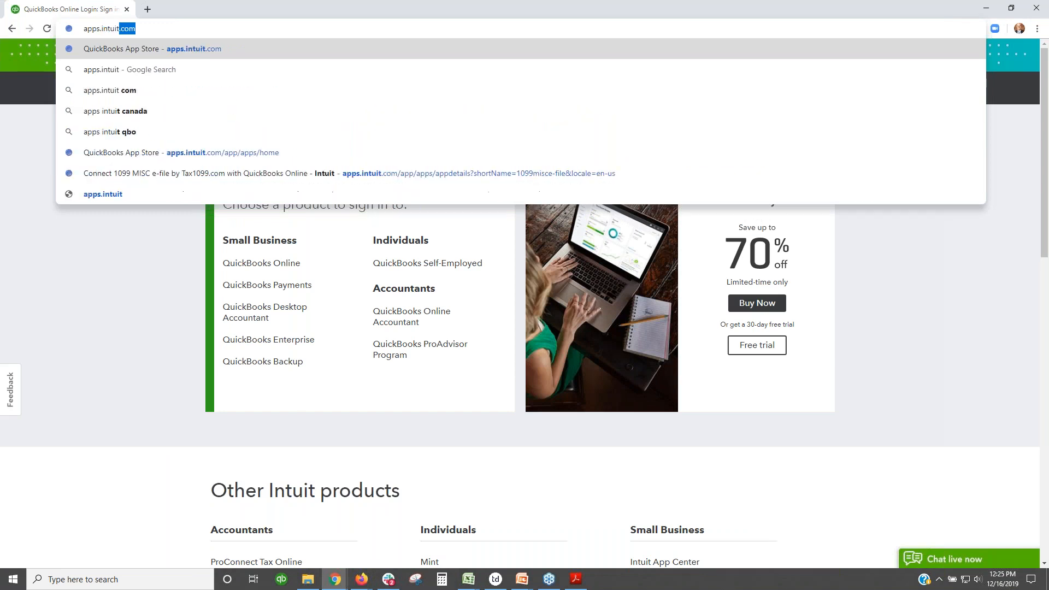
type(".com")
key("Return")
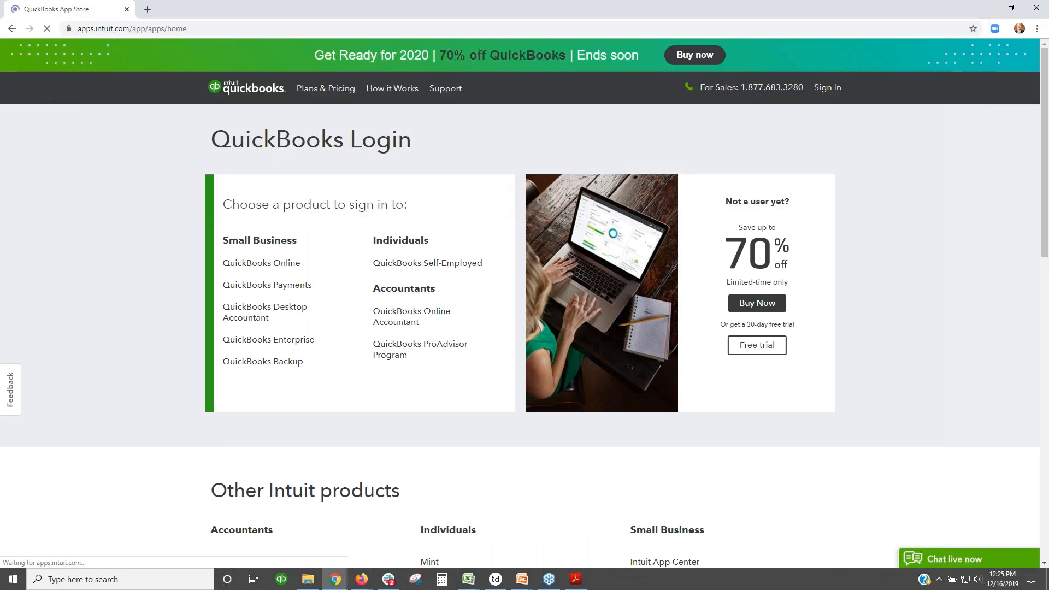
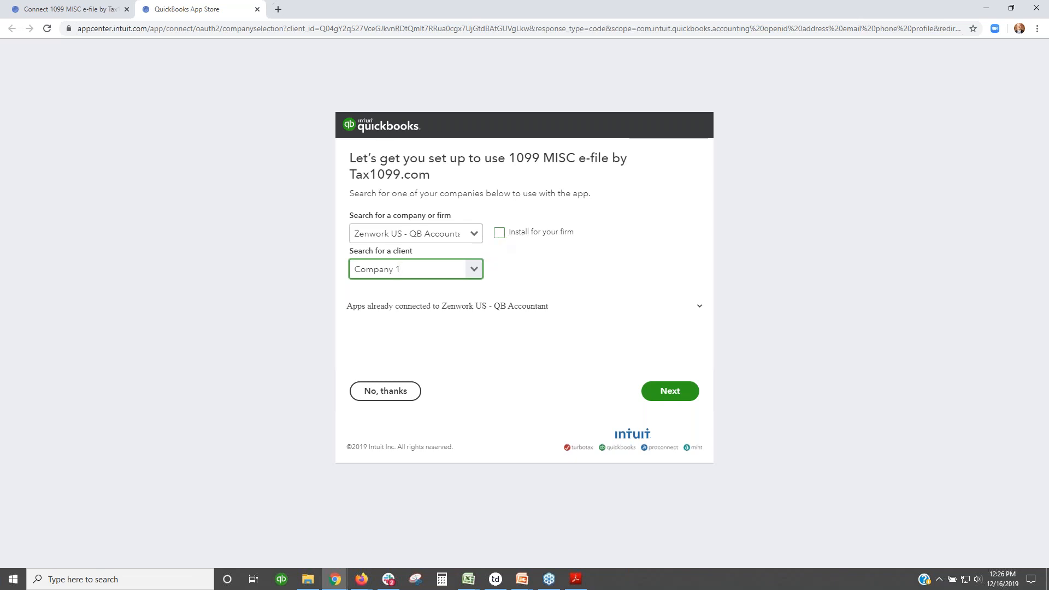
Step: Keep Company 1 under Zenwork US - QB Accountant as the client and continue to Tax1099
left_click(472, 273)
left_click(472, 273)
left_click(672, 397)
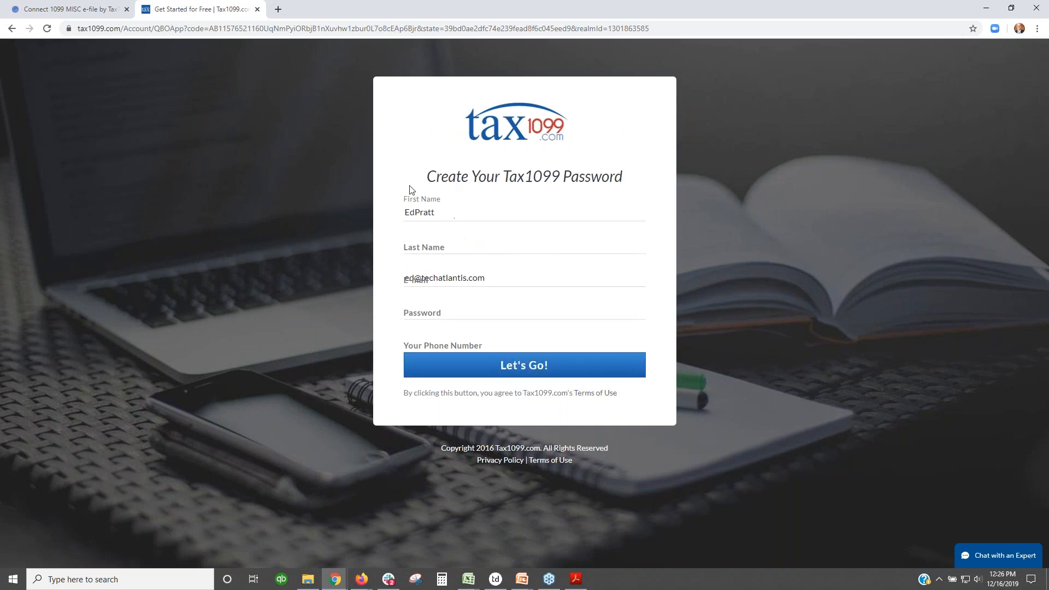
left_click(450, 216)
left_click(430, 277)
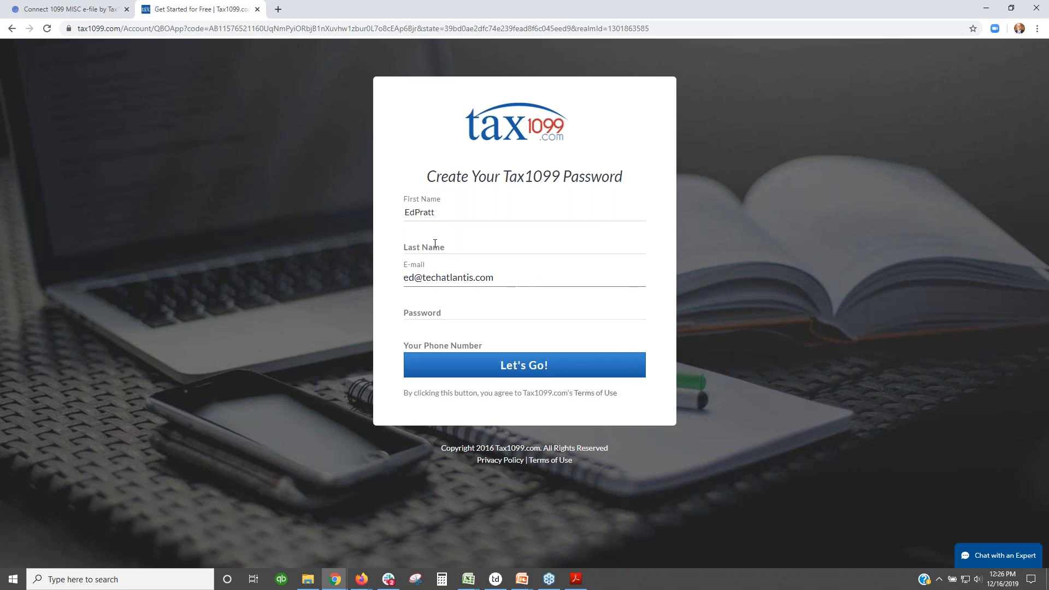
triple_click(429, 278)
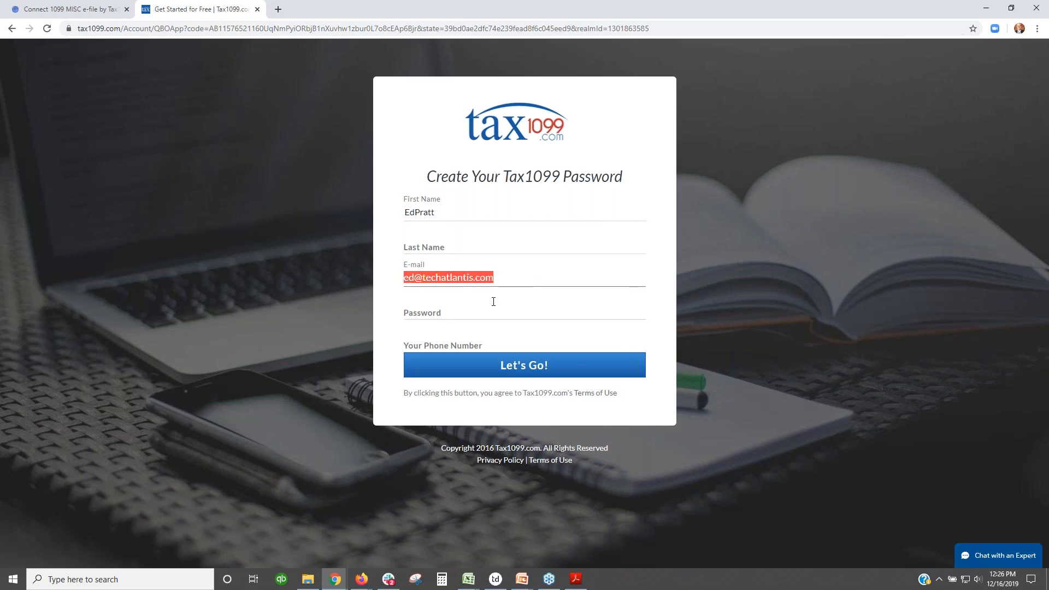
left_click(583, 393)
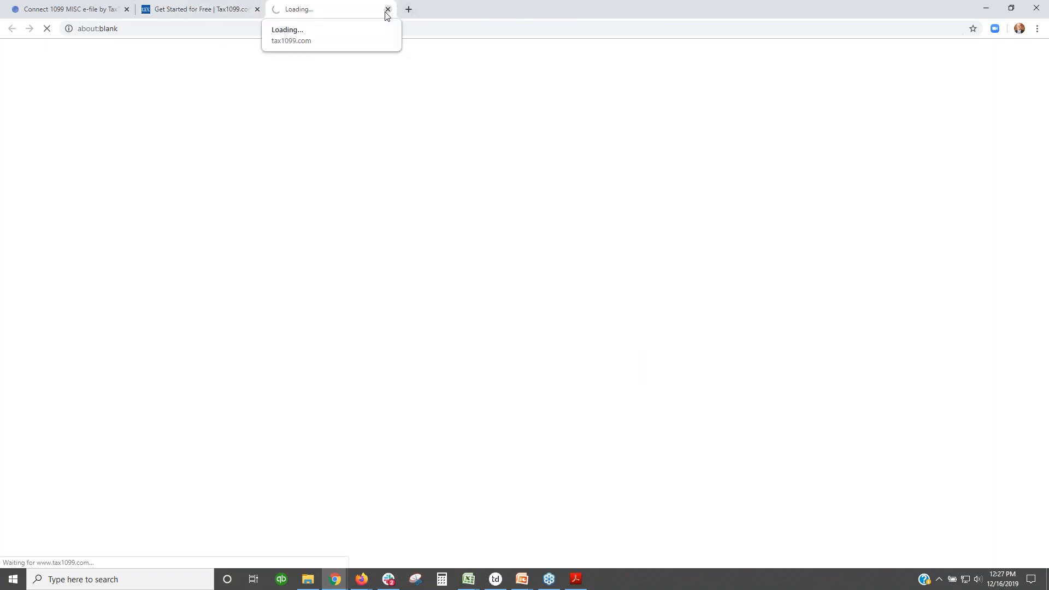
left_click(387, 11)
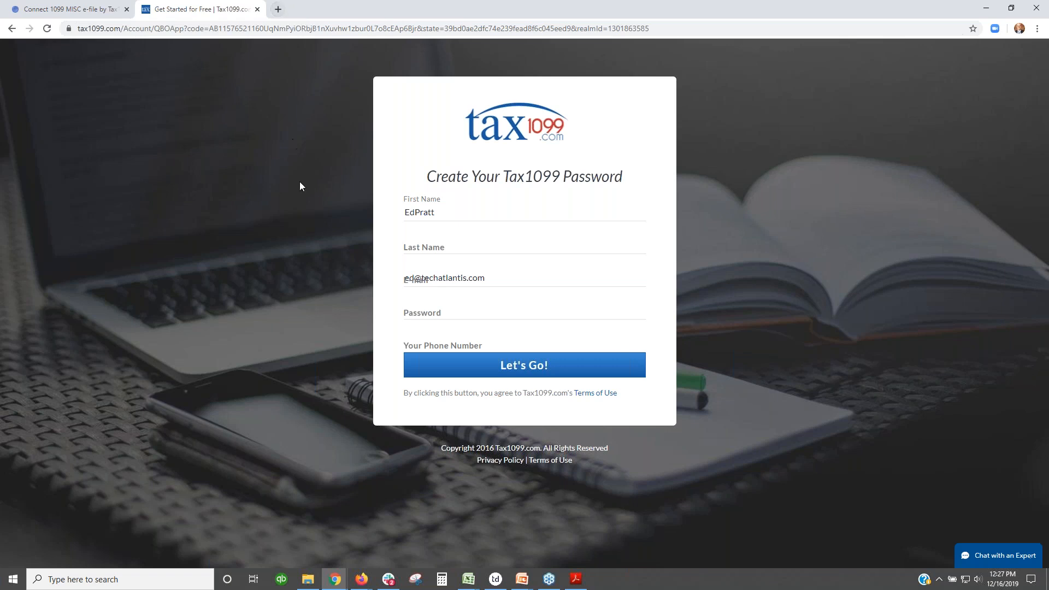
Step: Go to tax1099.com in a new tab and open the Tax1099 dashboard
left_click(276, 9)
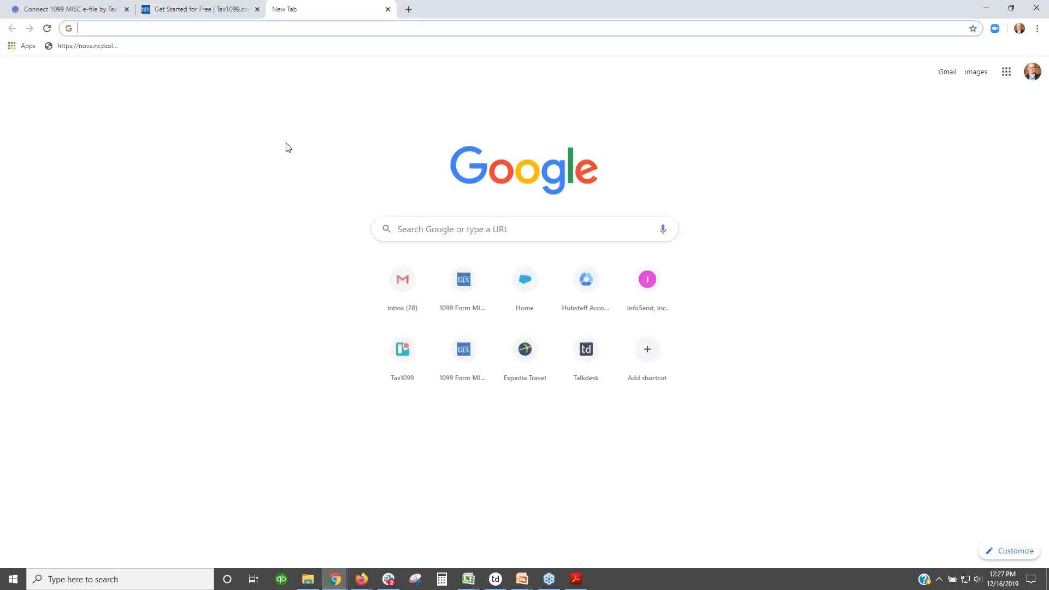
type("tax")
key("Return")
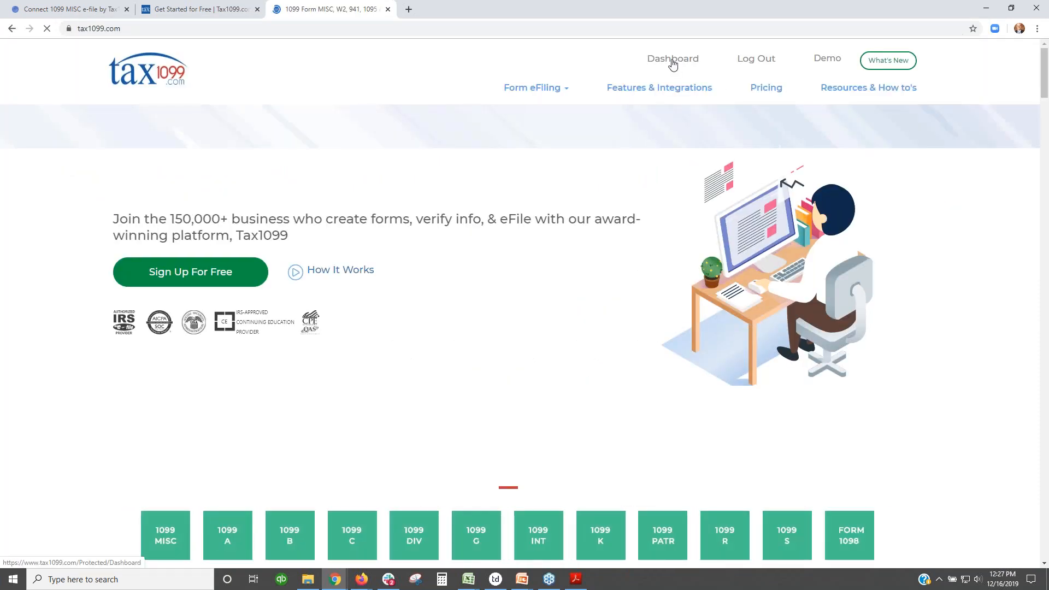
left_click(672, 60)
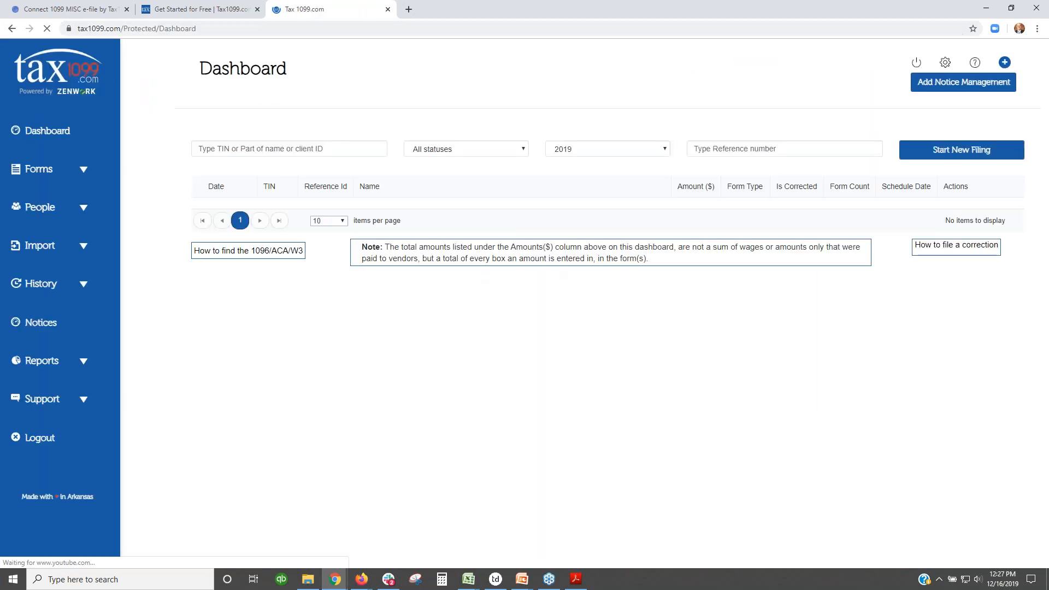
Step: Close the password setup tab and open Import > QuickBooks Online
left_click(198, 9)
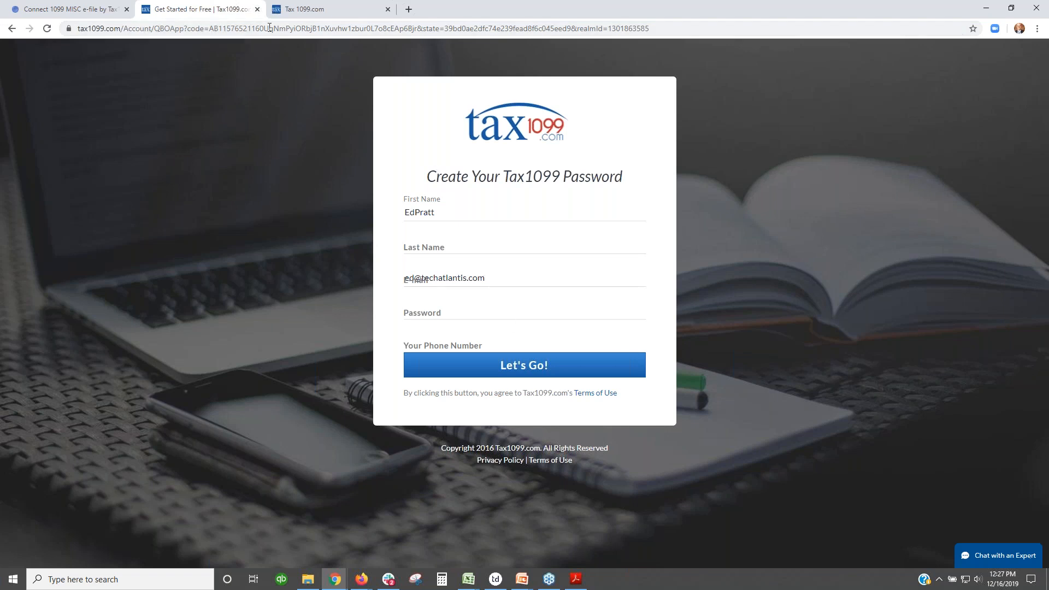
left_click(257, 9)
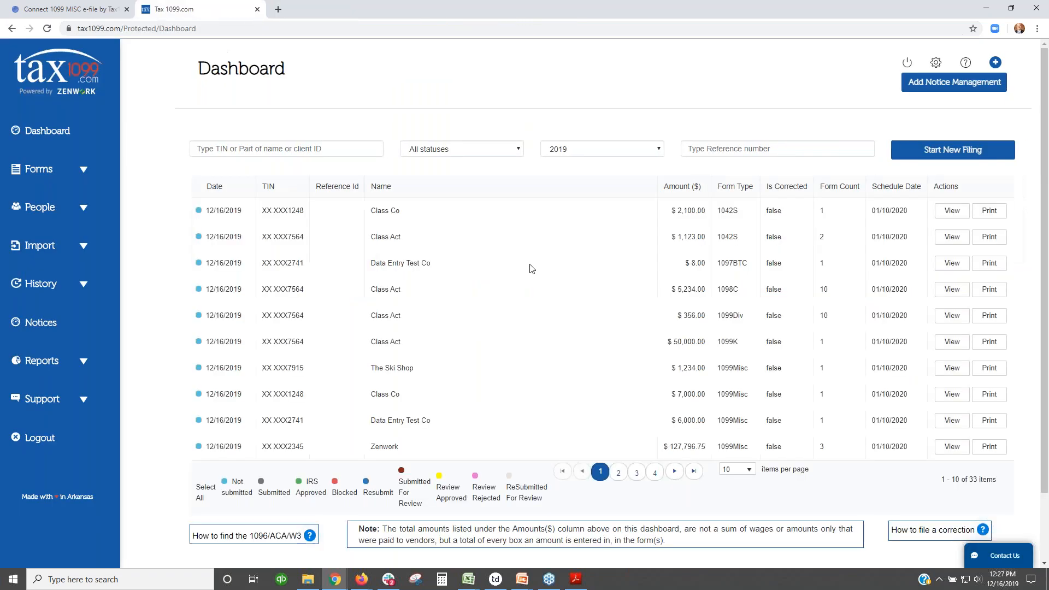
left_click(83, 247)
left_click(68, 356)
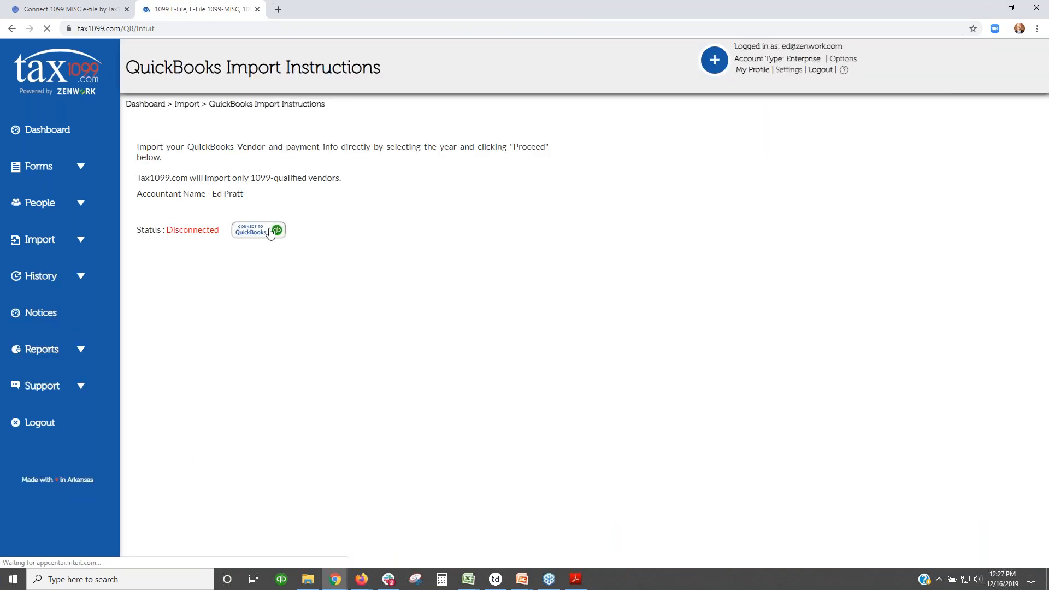
Step: Start Connect to QuickBooks, close its popup, and open a blank new tab
left_click(270, 232)
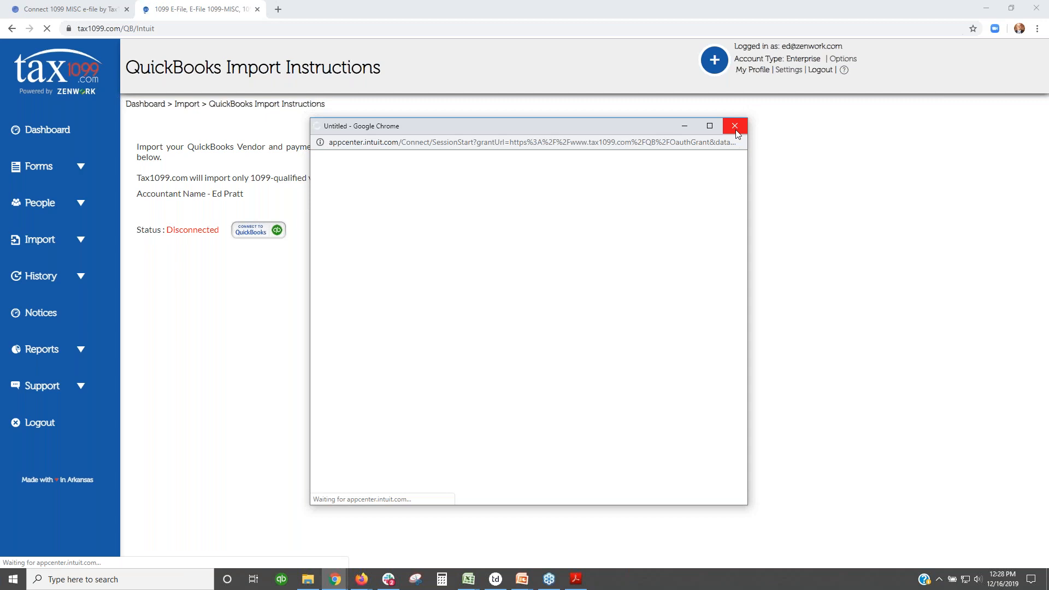
left_click(735, 126)
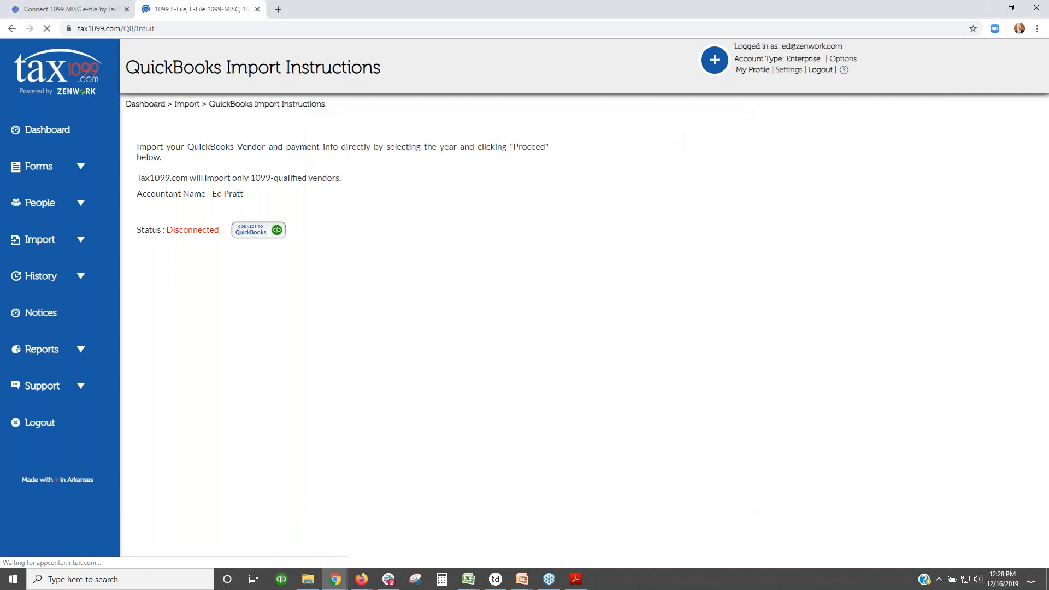
left_click(277, 9)
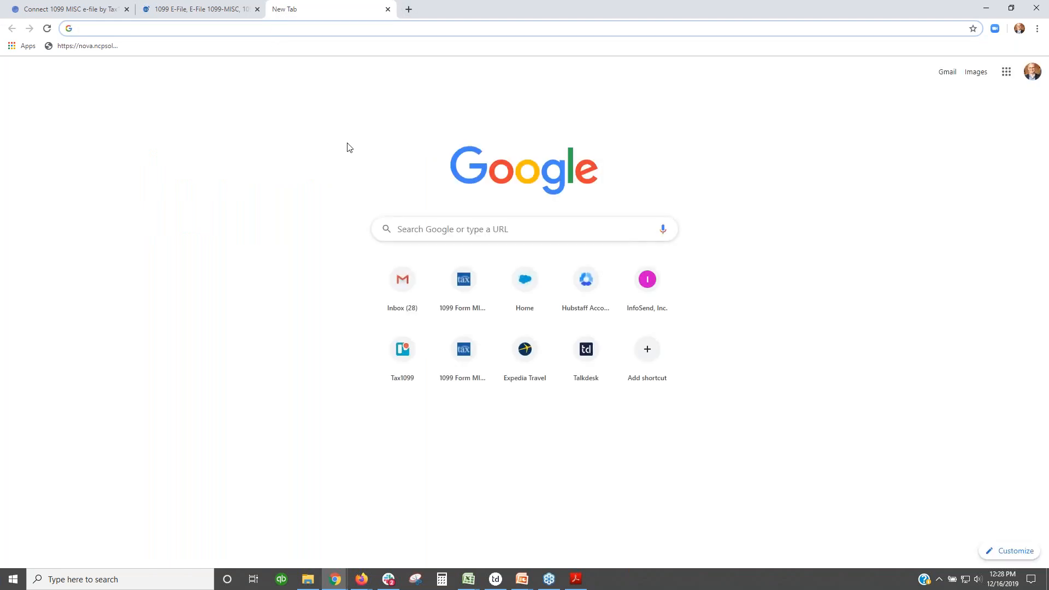
Step: Find the tax1099 app on apps.intuit.com and choose Get app now for 1099 MISC e-file
type("app")
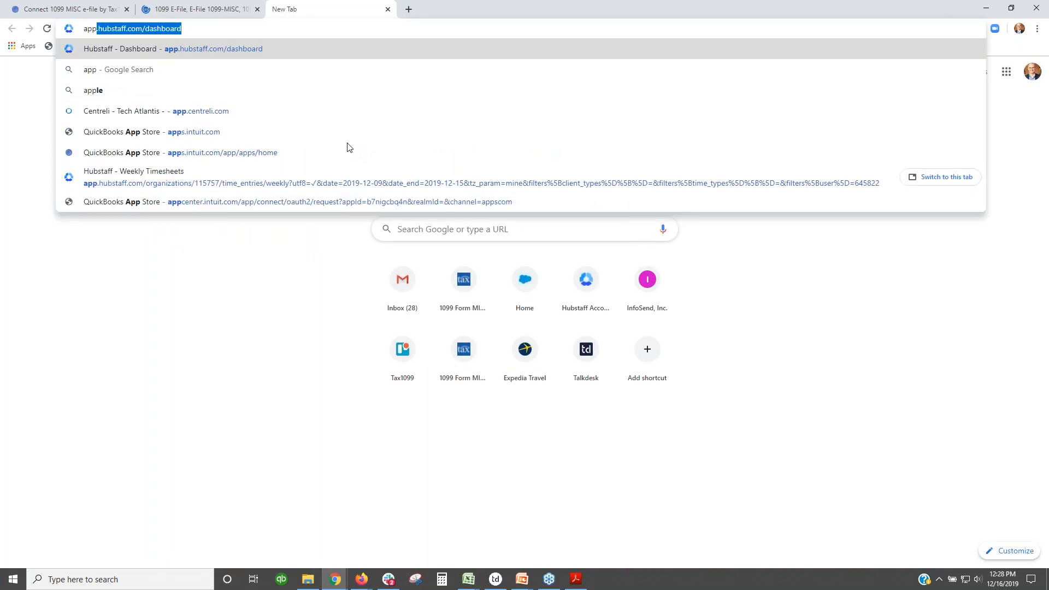
type("s.intuit")
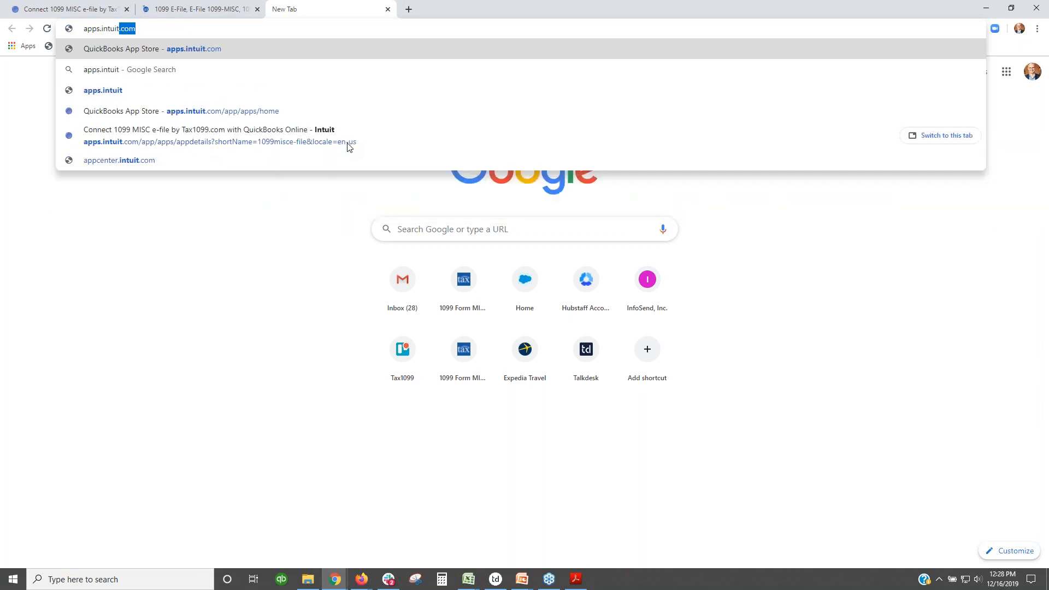
key("Return")
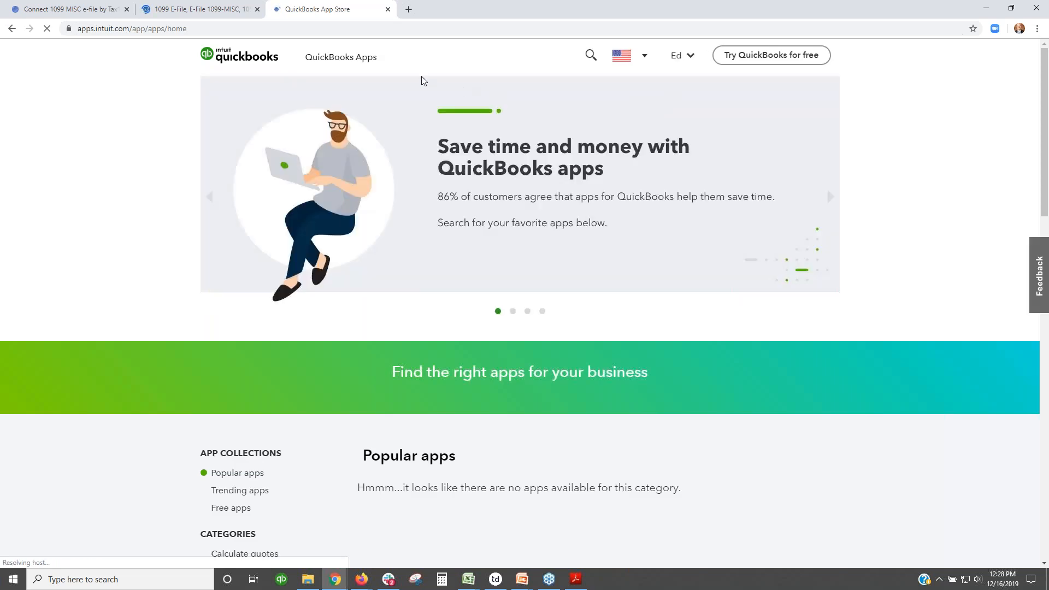
left_click(435, 412)
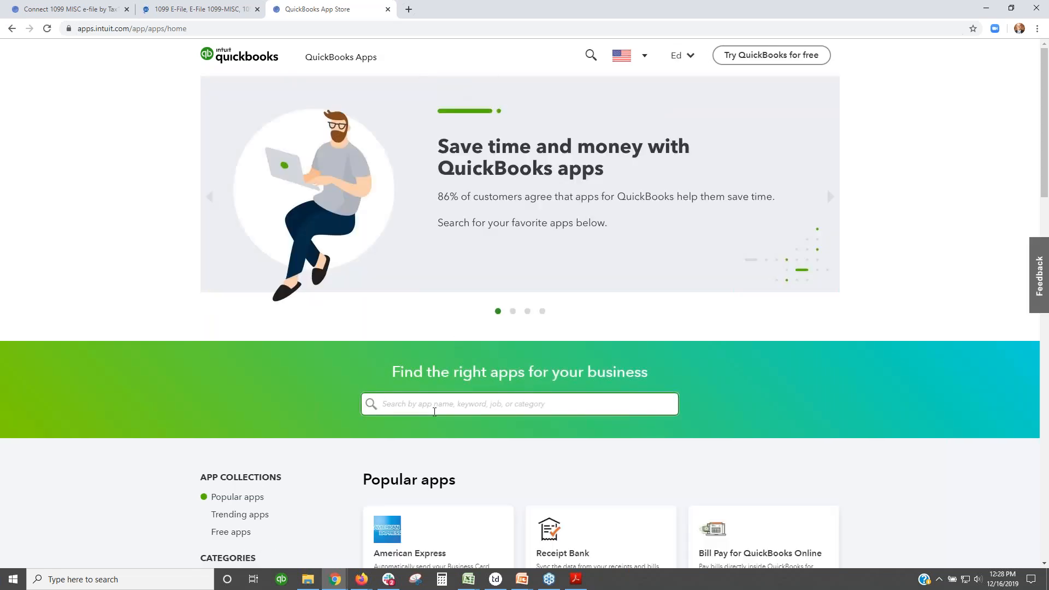
type("tax1099")
left_click(437, 434)
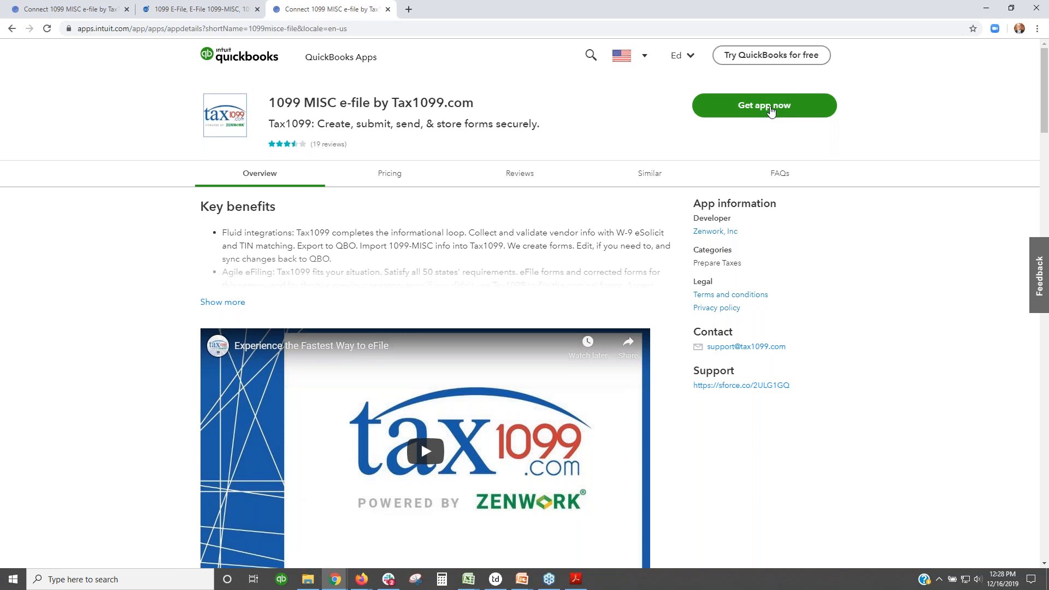
left_click(770, 106)
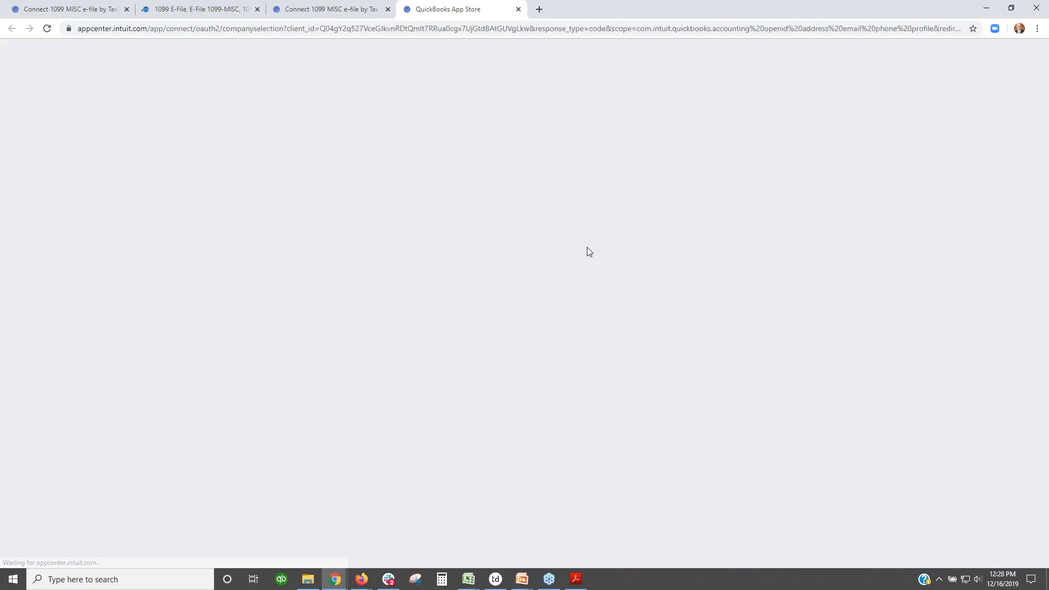
Step: Pick Zenwork US - QB Accountant as the firm and Company 1 as the client
left_click(473, 236)
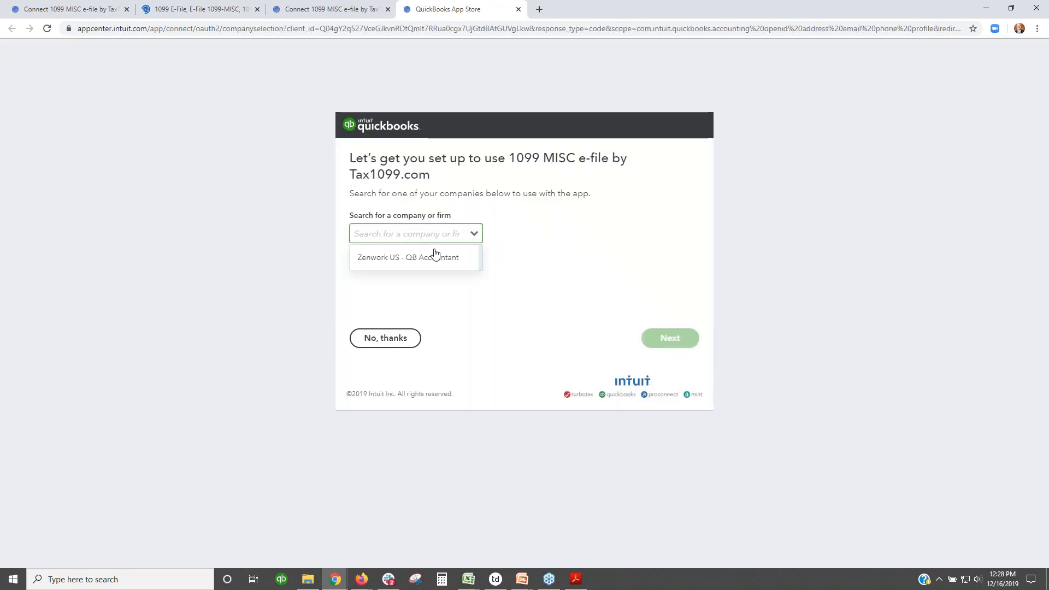
left_click(439, 254)
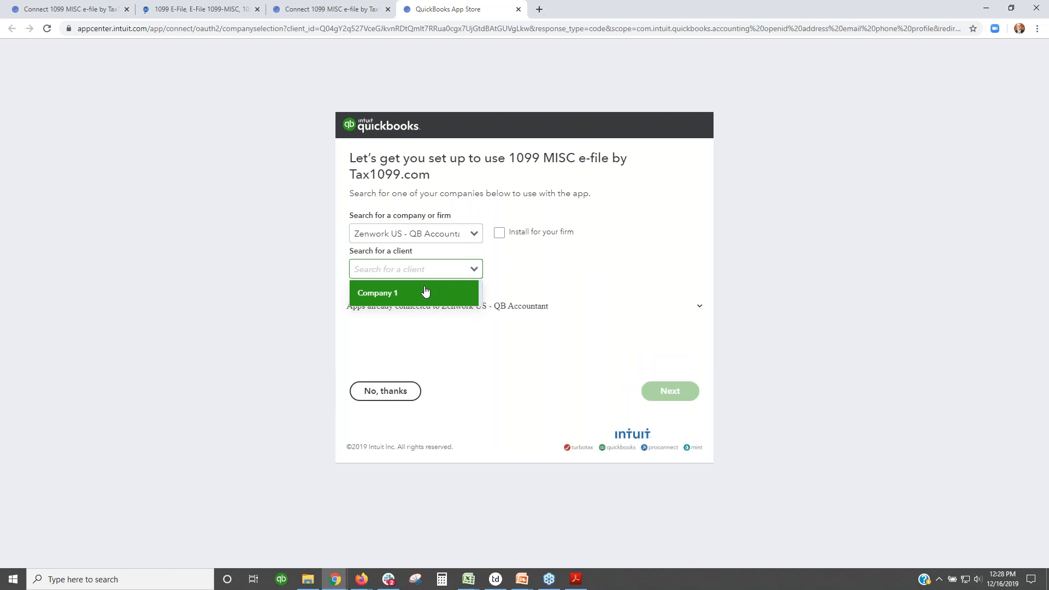
left_click(426, 292)
left_click(672, 391)
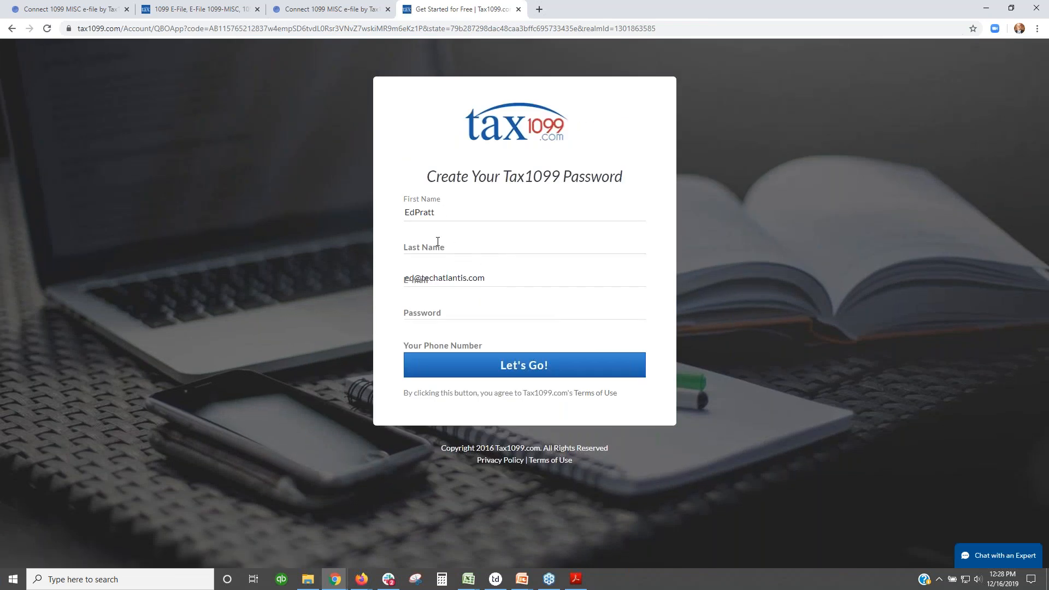
Step: Fill in the last name and a password in the account setup form and submit it
left_click(438, 241)
type("Pratt")
key("Tab")
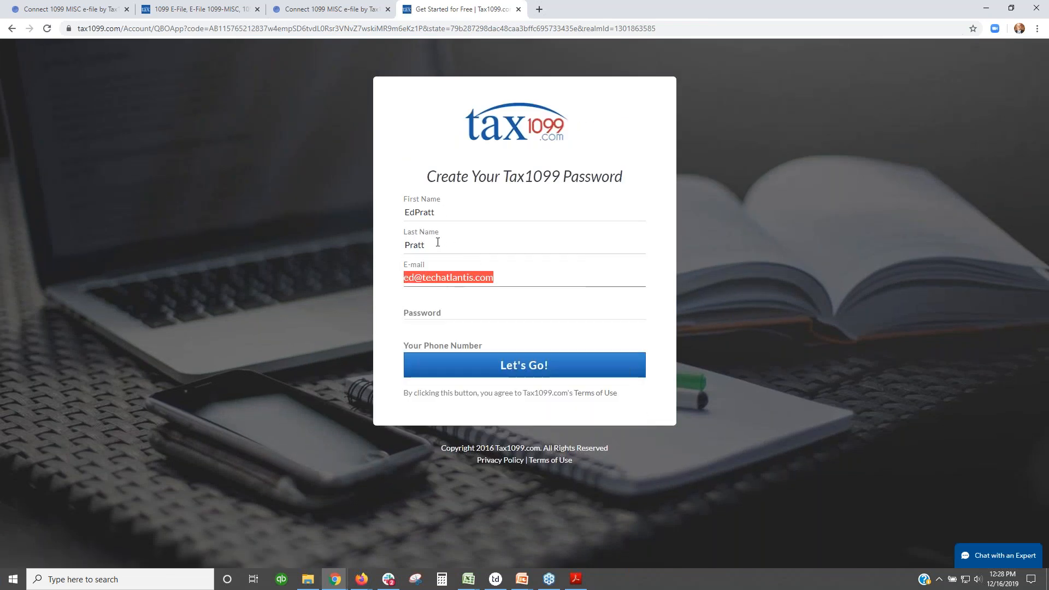
left_click(445, 310)
type("****")
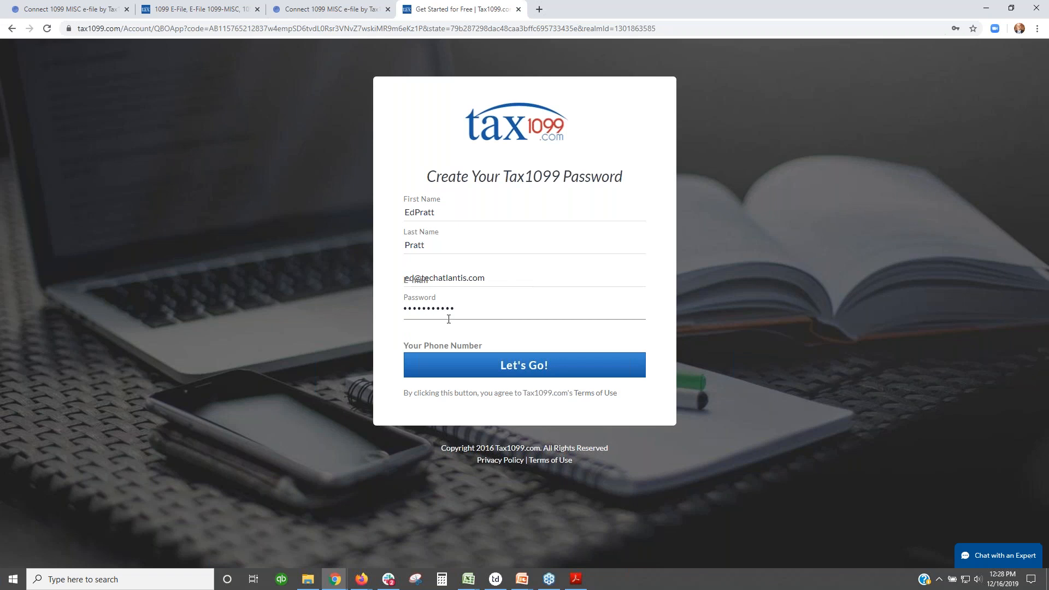
left_click(491, 366)
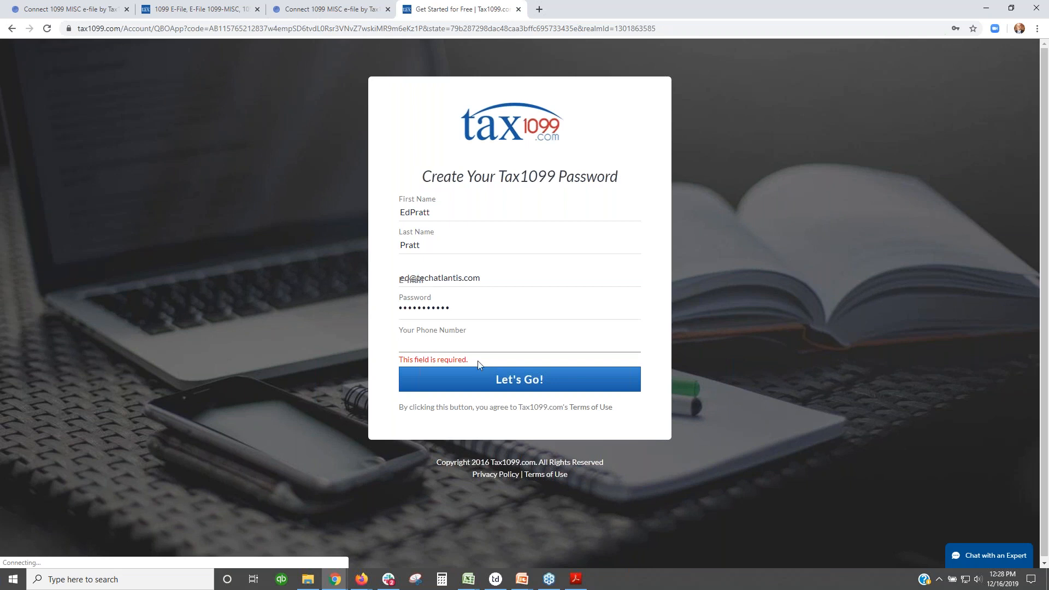
Step: Add the phone number and submit the new account details
left_click(467, 344)
type("9")
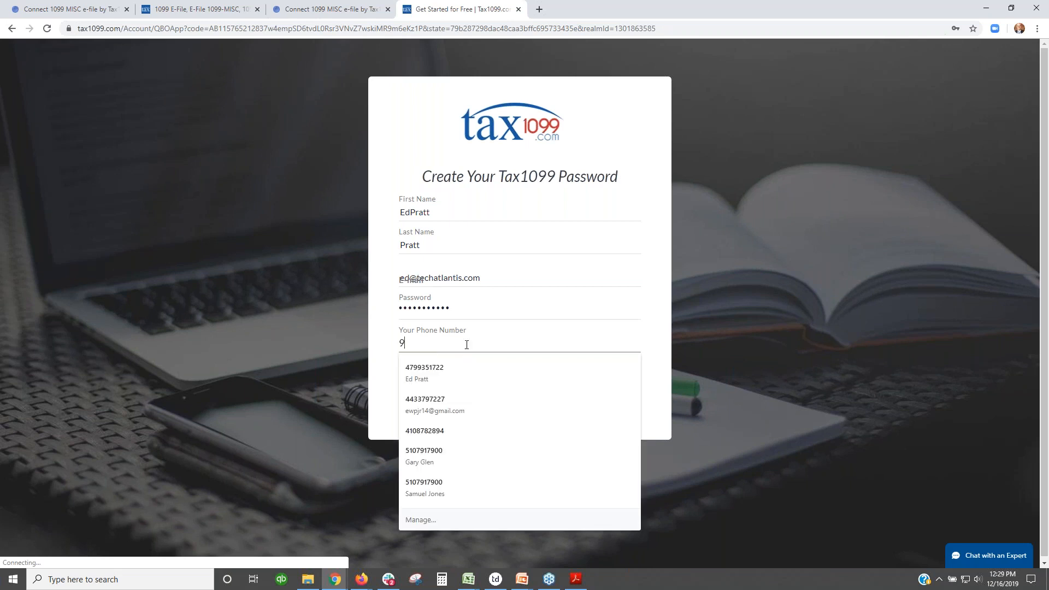
type("999999999")
left_click(496, 371)
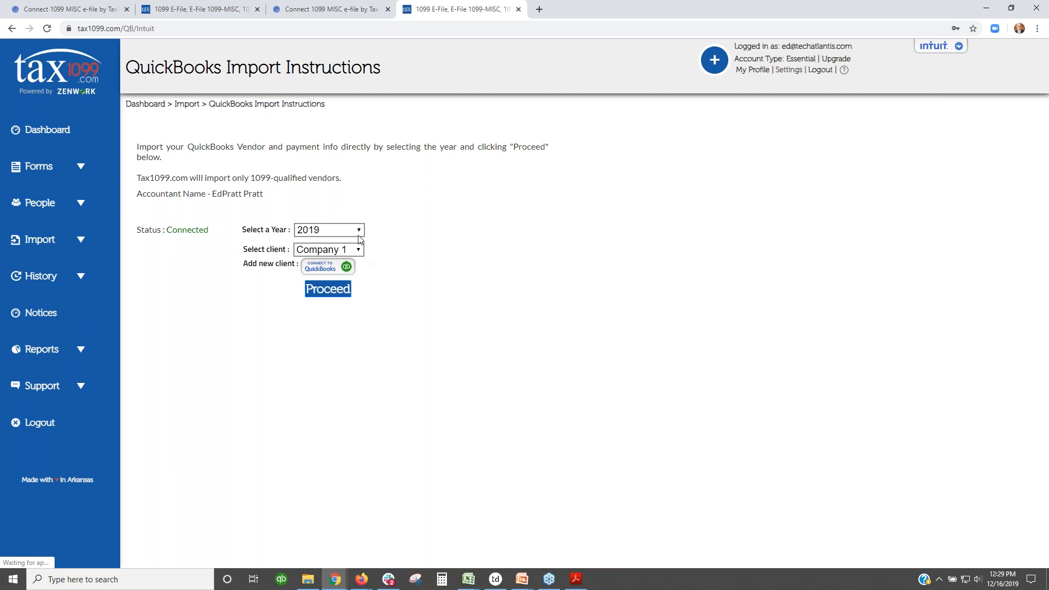
Step: Try the 2019 import, dismiss the No Qualified Vendor message, then run the import for 2018
left_click(358, 231)
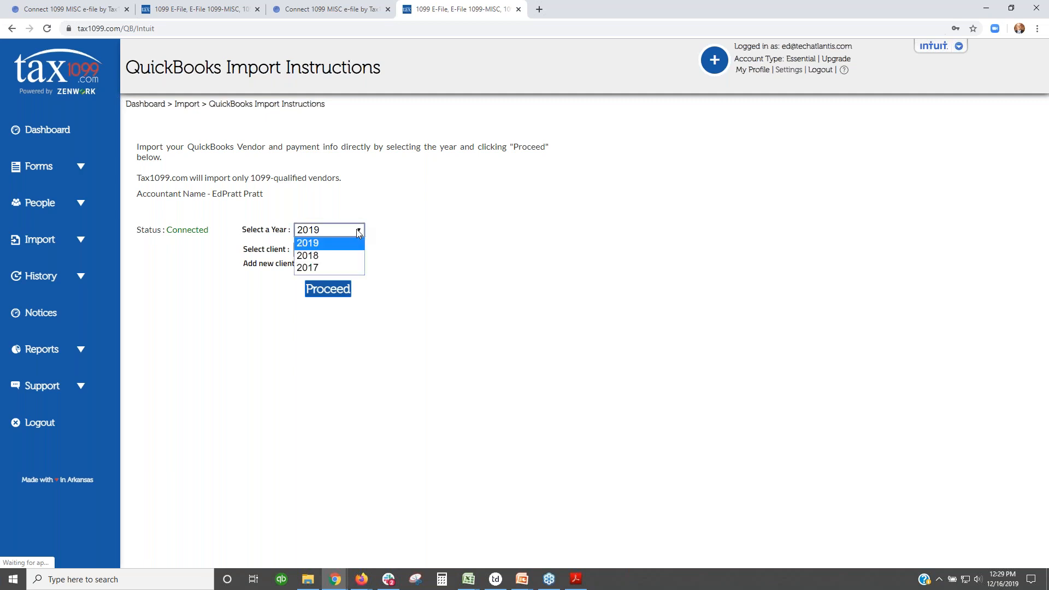
left_click(358, 232)
left_click(322, 295)
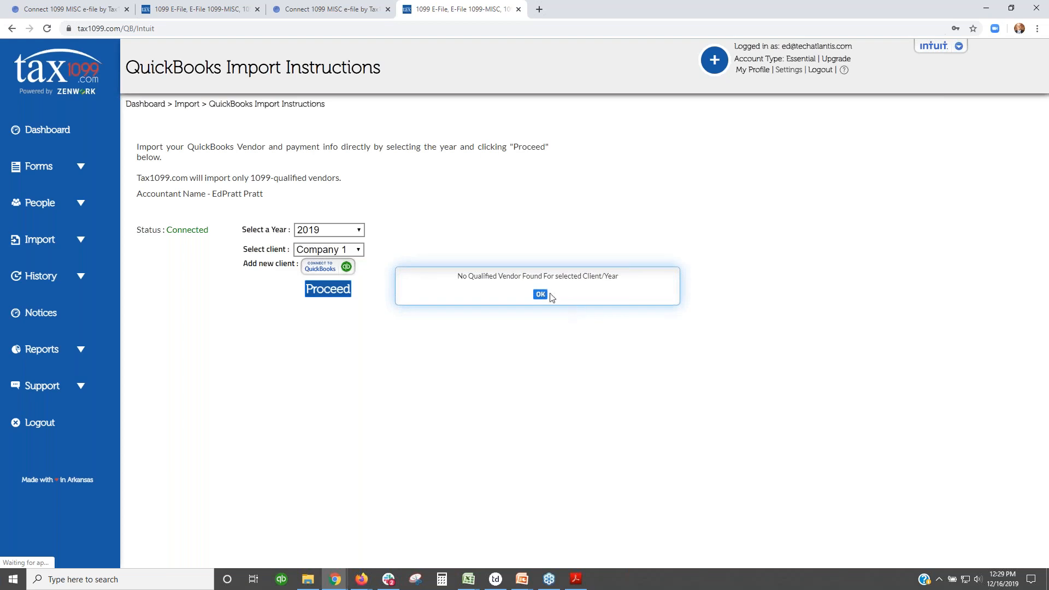
left_click(540, 300)
left_click(358, 232)
left_click(328, 253)
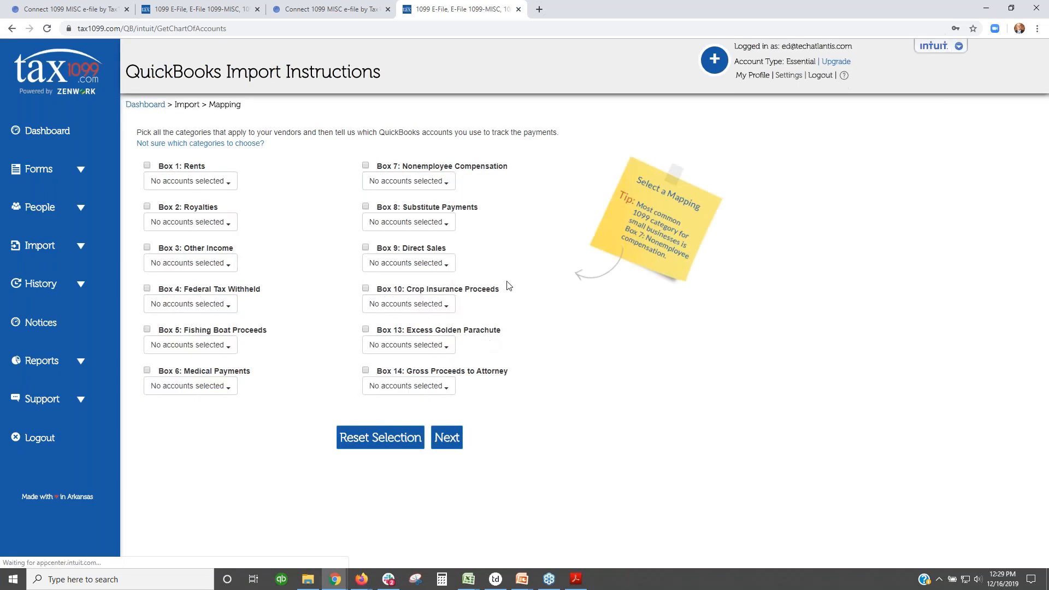
Step: Assign accounts to Box 7, trying Legal & Professional Fees under Box 14 before clearing Box 14
left_click(407, 184)
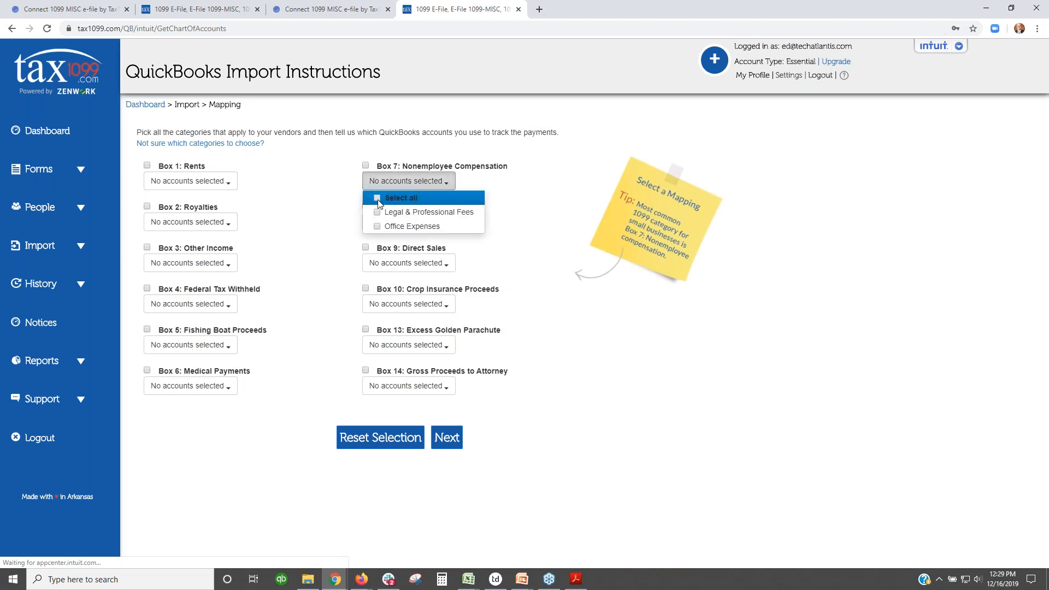
left_click(378, 198)
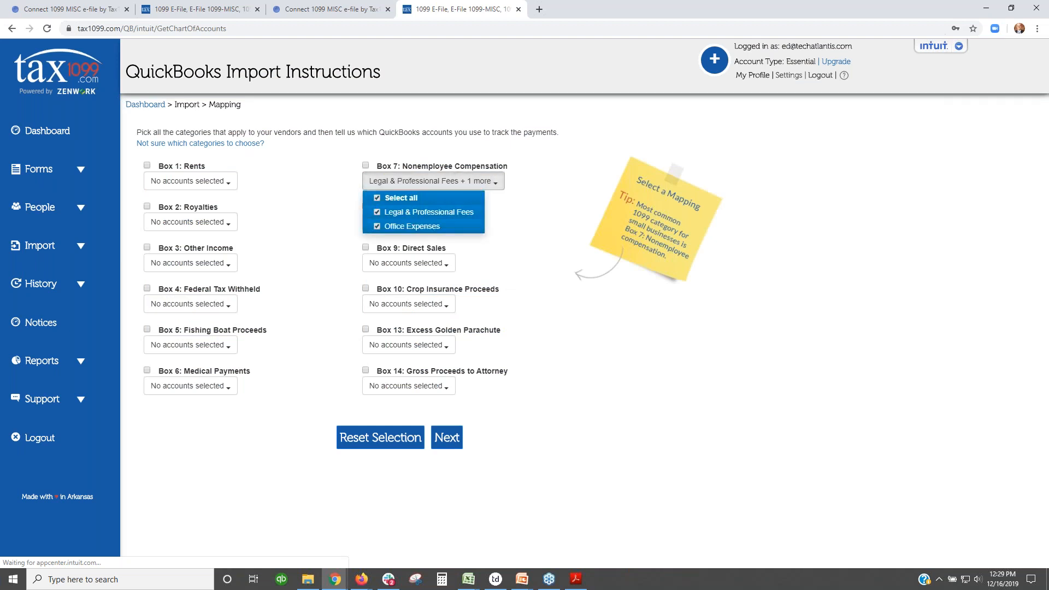
left_click(373, 186)
left_click(374, 184)
left_click(377, 212)
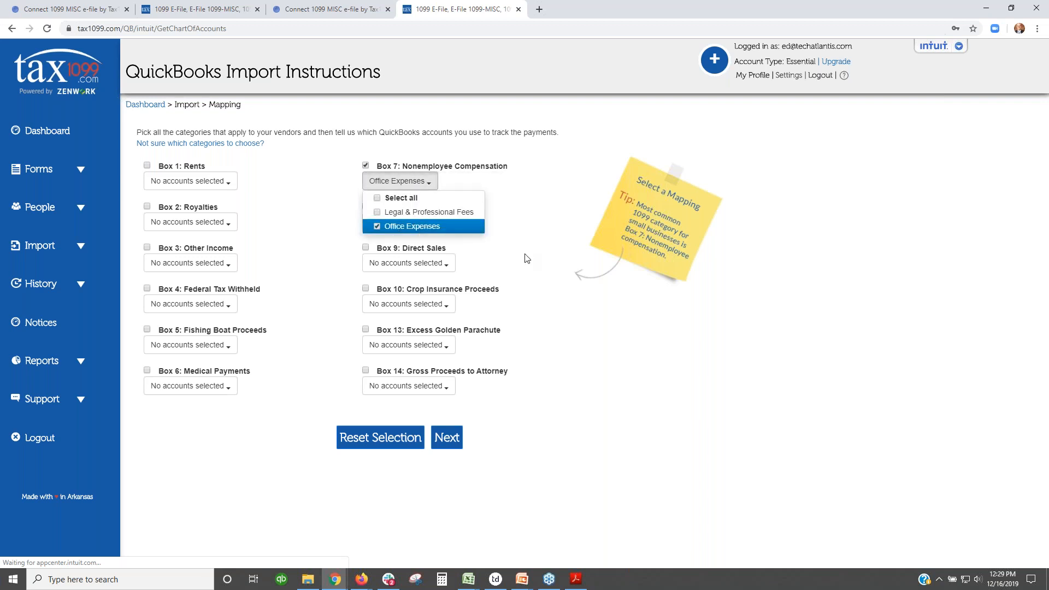
left_click(443, 389)
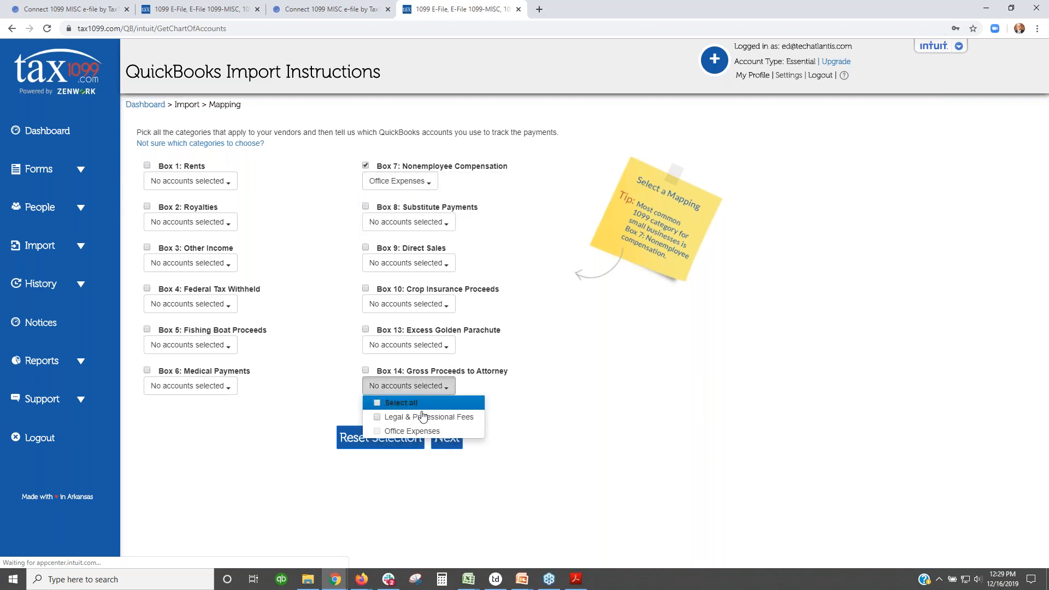
left_click(418, 416)
left_click(564, 407)
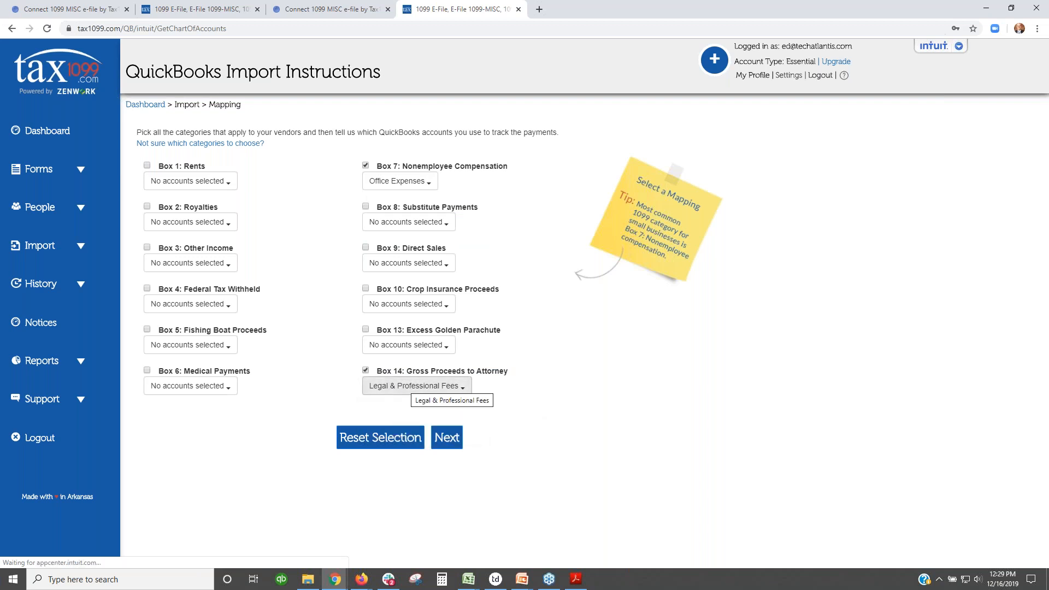
left_click(366, 372)
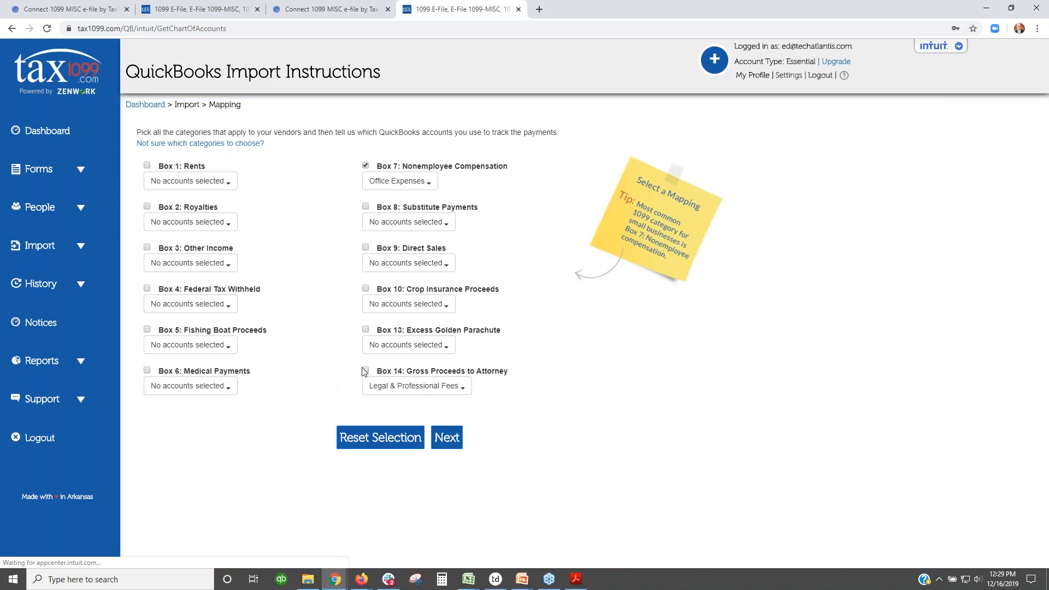
Step: Map both Legal & Professional Fees and Office Expenses to Box 7, leaving Box 14 empty
left_click(396, 182)
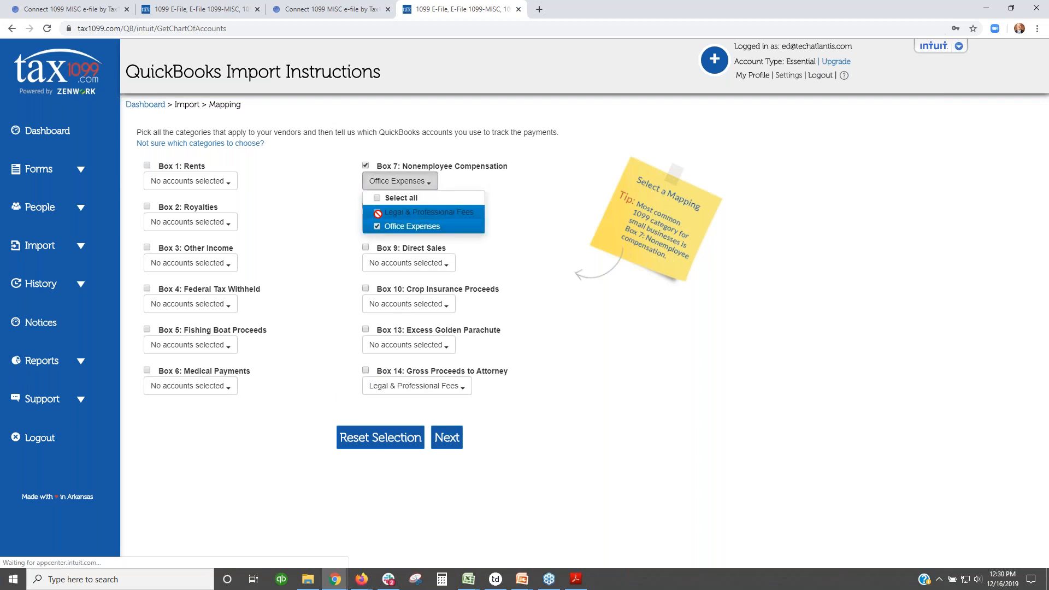
left_click(383, 198)
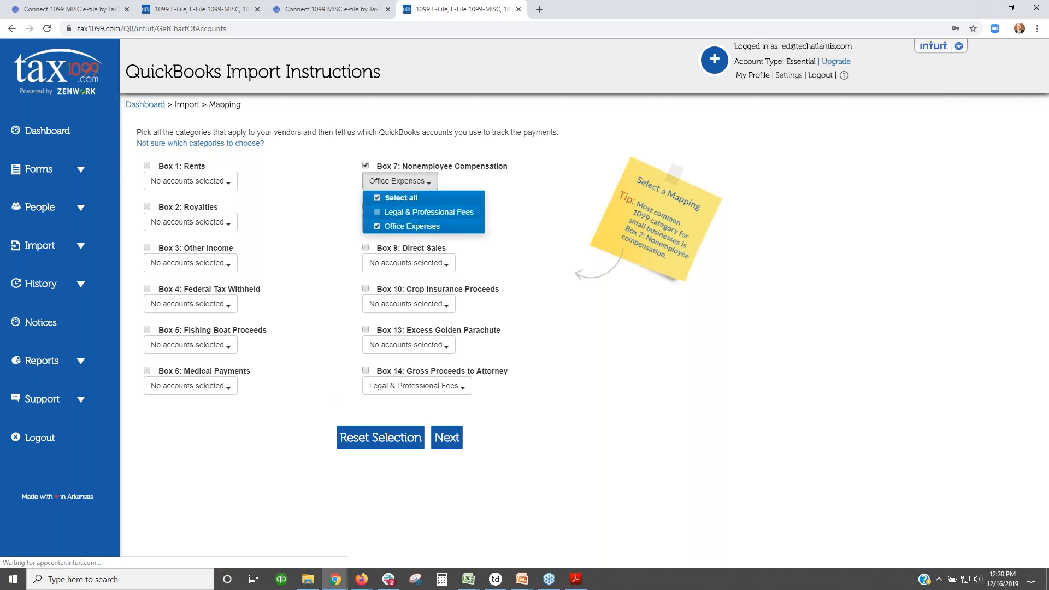
left_click(444, 386)
left_click(381, 417)
left_click(406, 183)
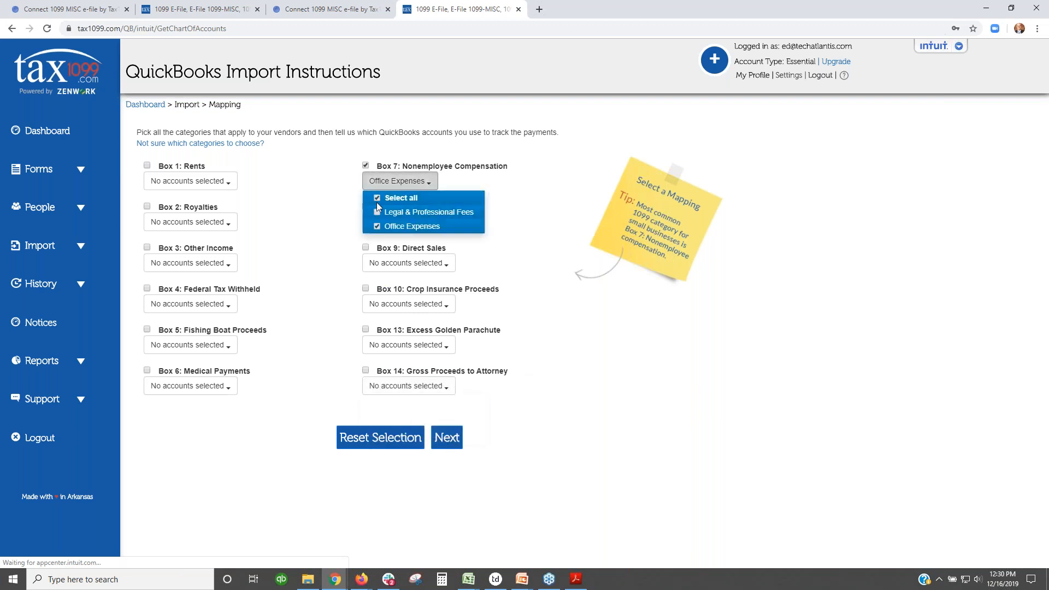
left_click(375, 213)
left_click(568, 276)
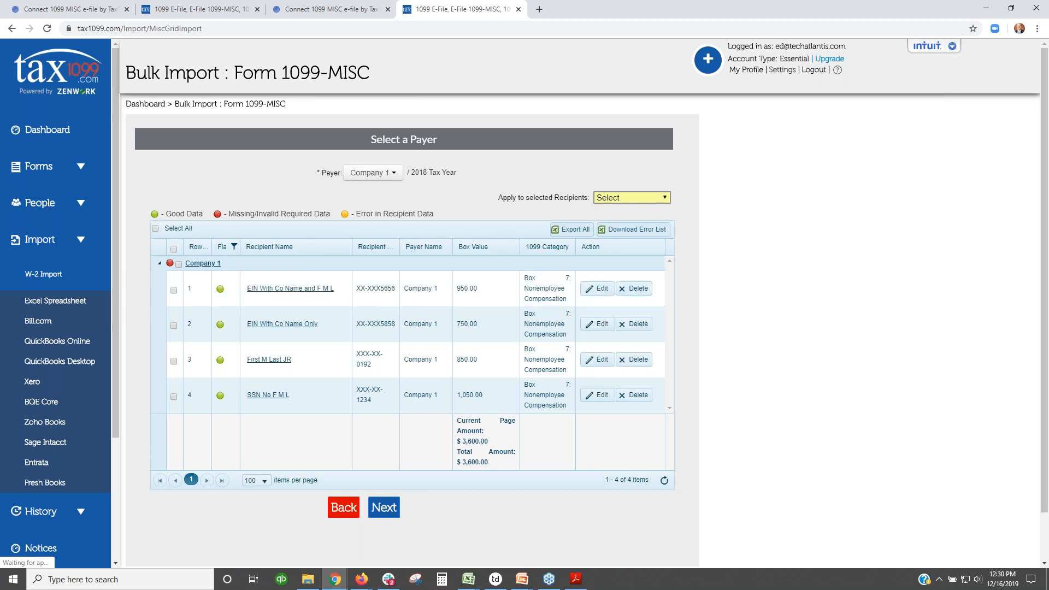
Step: Enter the missing phone number in the Company 1 payer details and update the payer
left_click(201, 264)
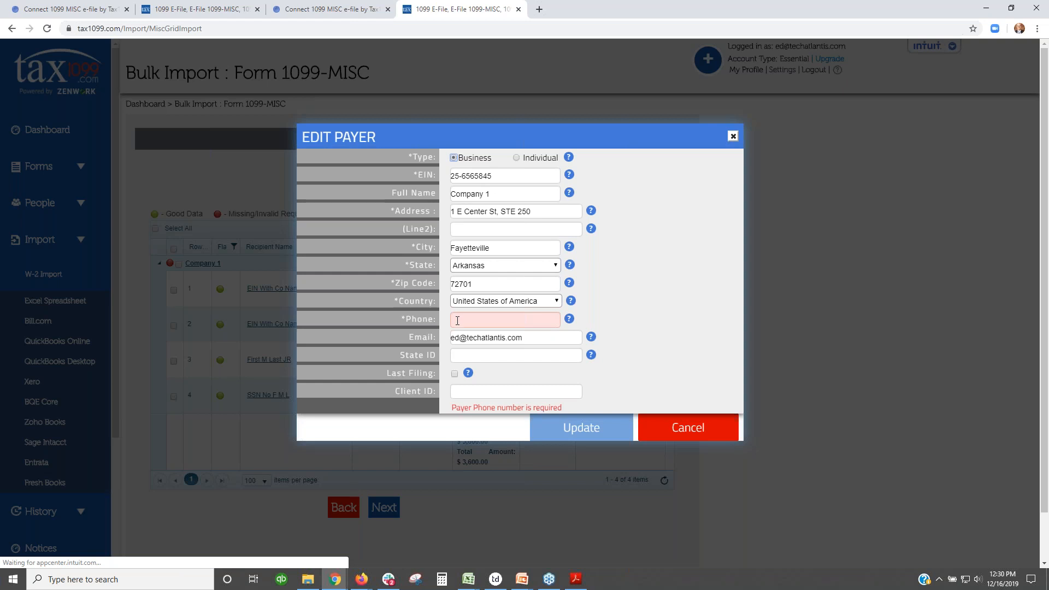
left_click(458, 320)
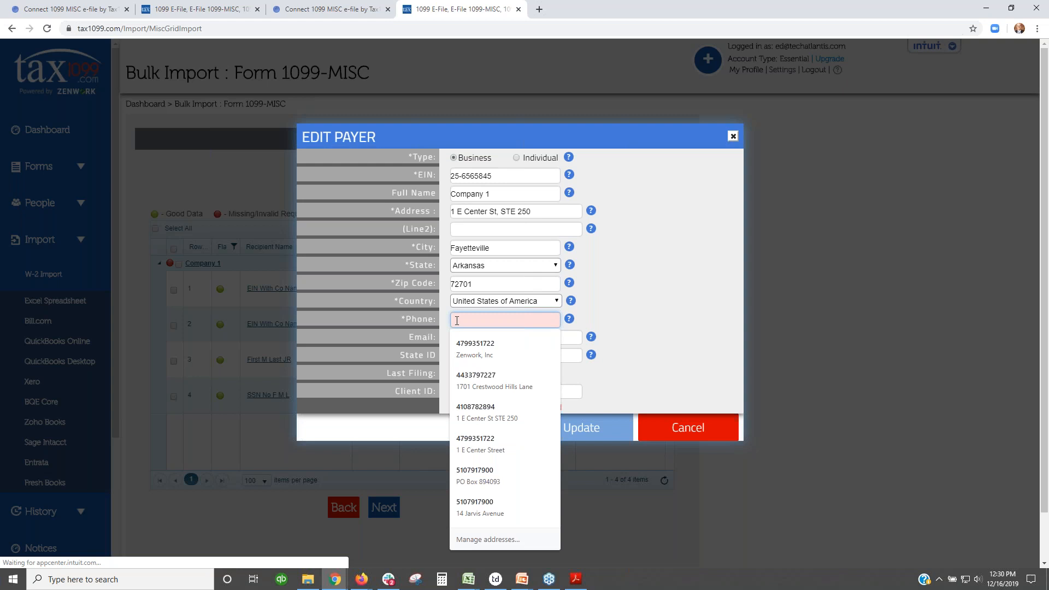
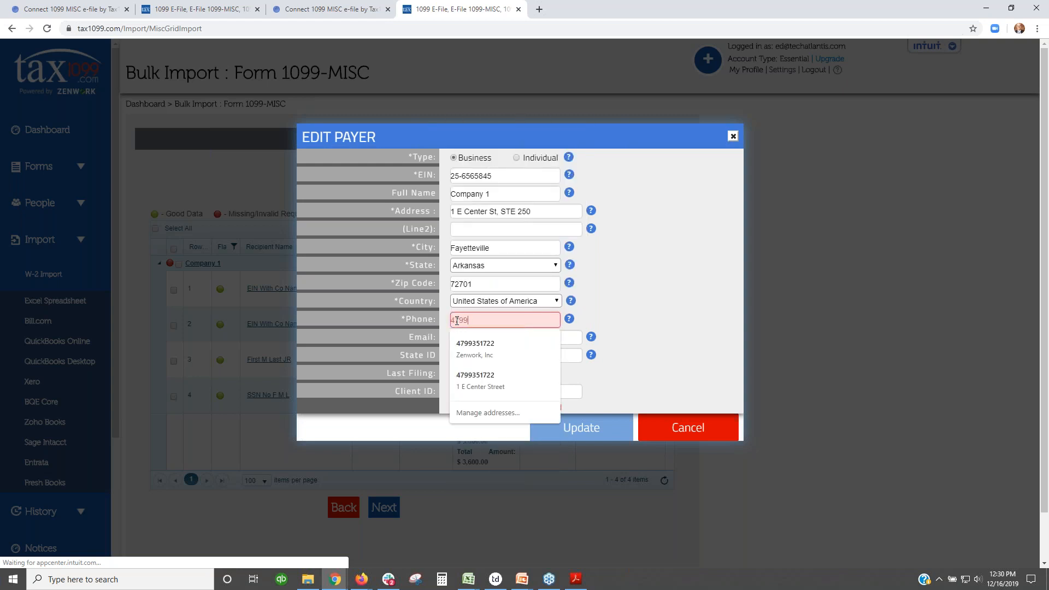
left_click(660, 318)
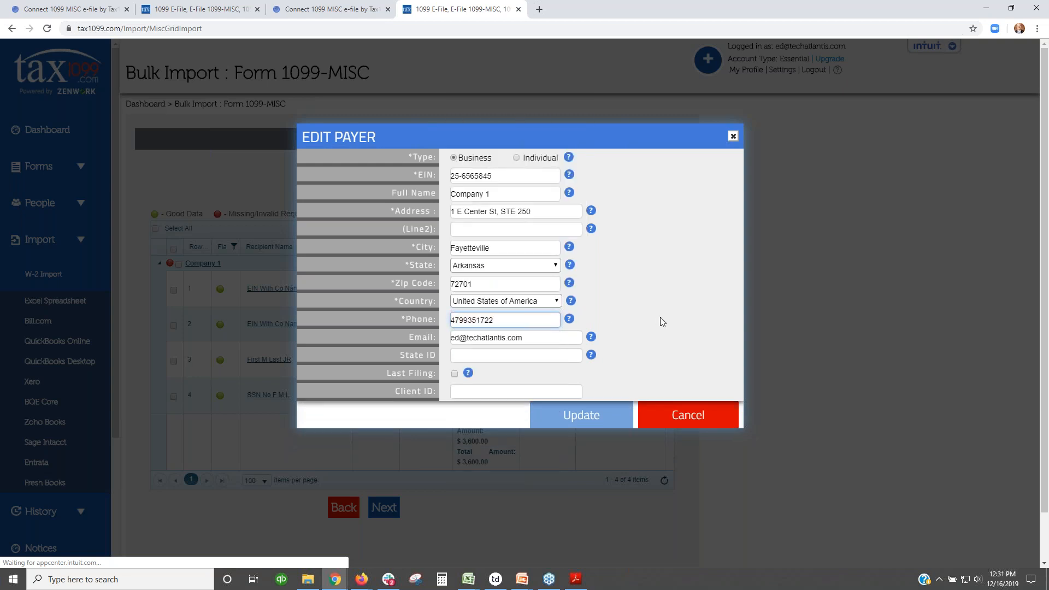
left_click(580, 415)
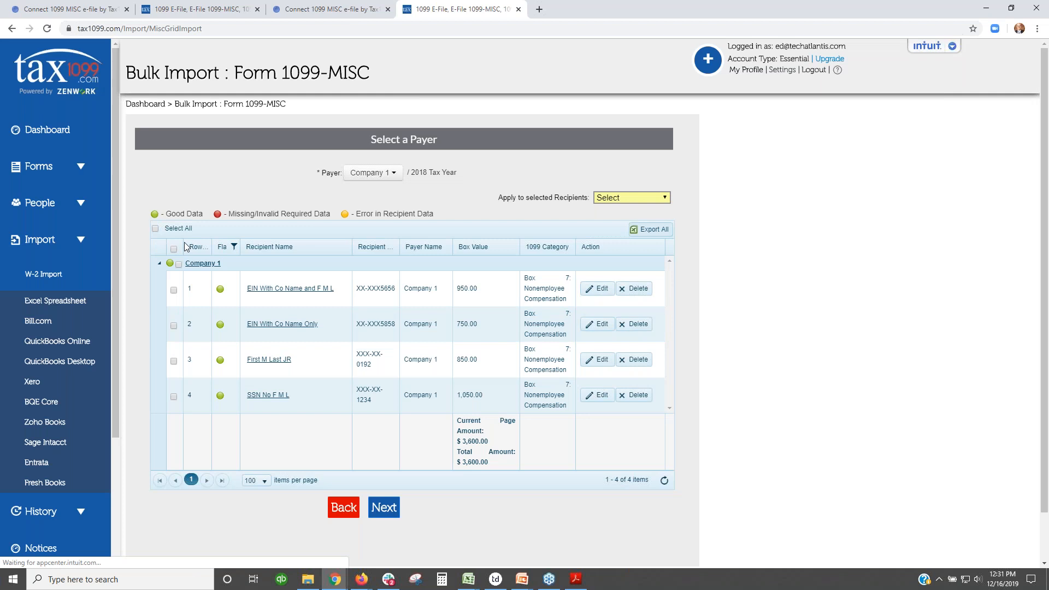
left_click(226, 334)
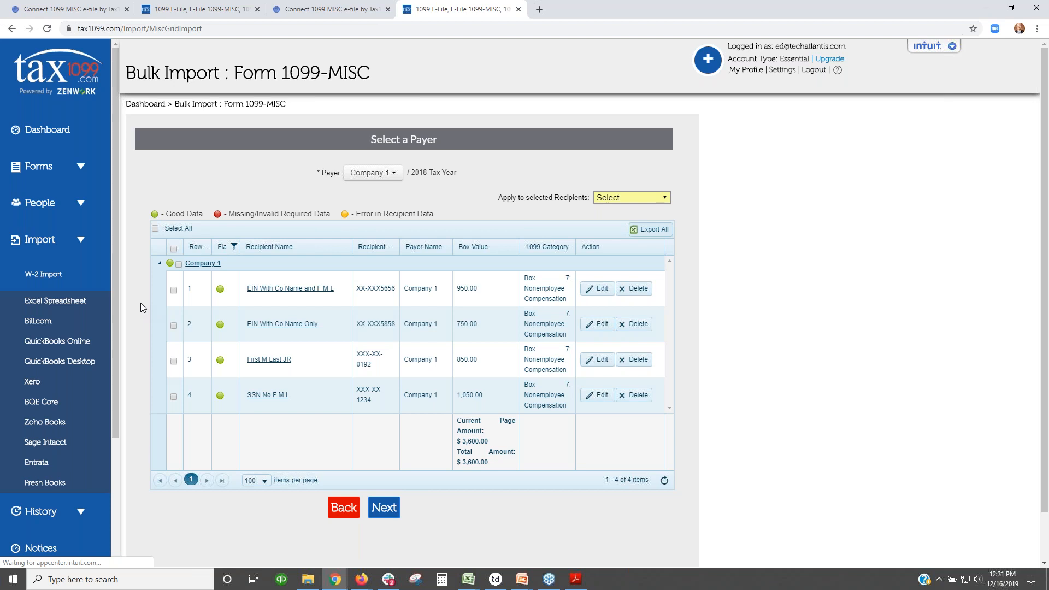
left_click(261, 293)
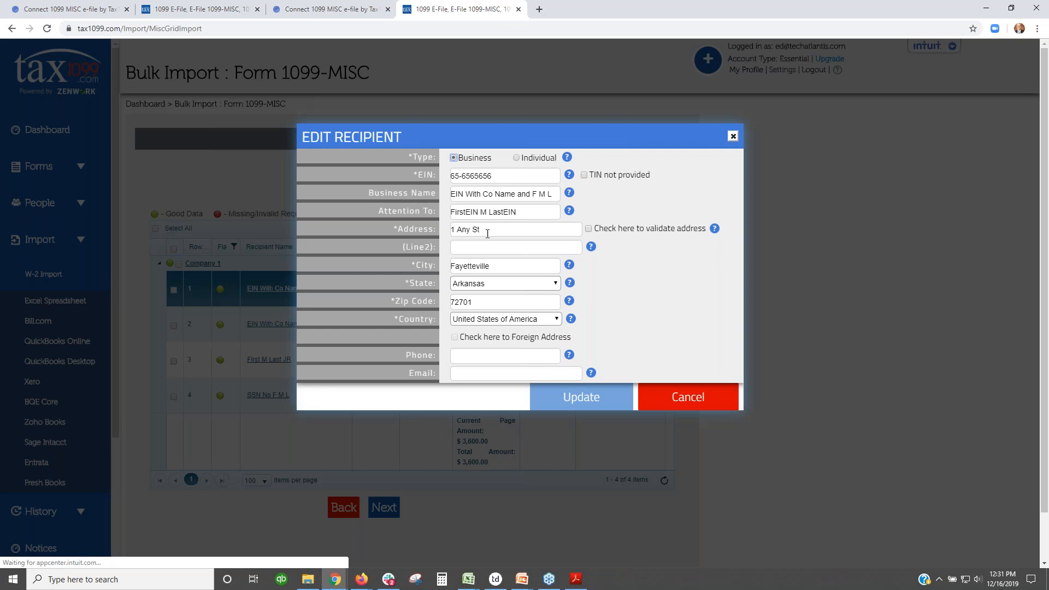
mouse_move(570, 212)
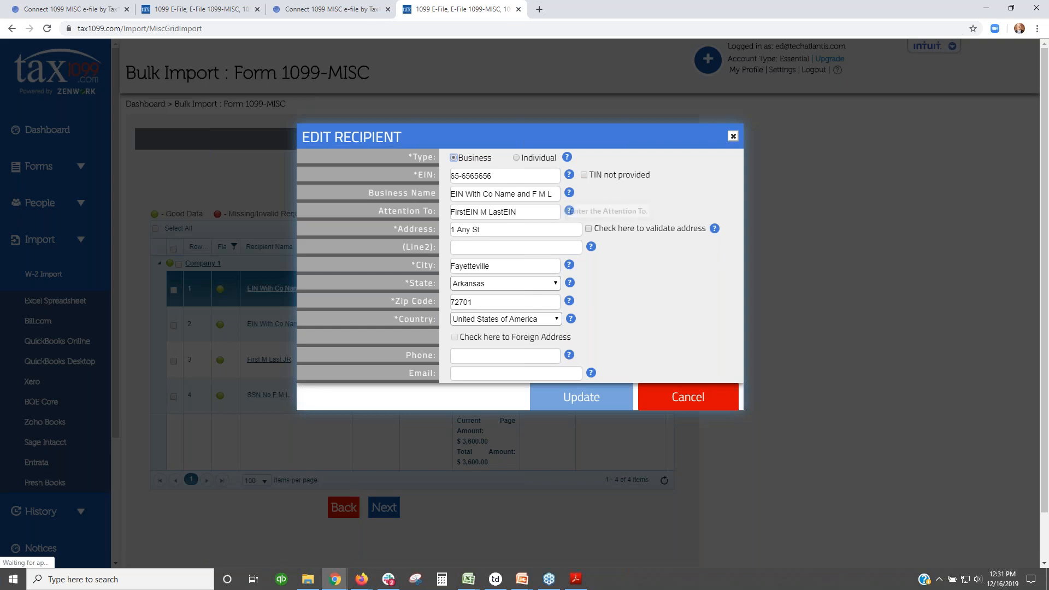
left_click(688, 400)
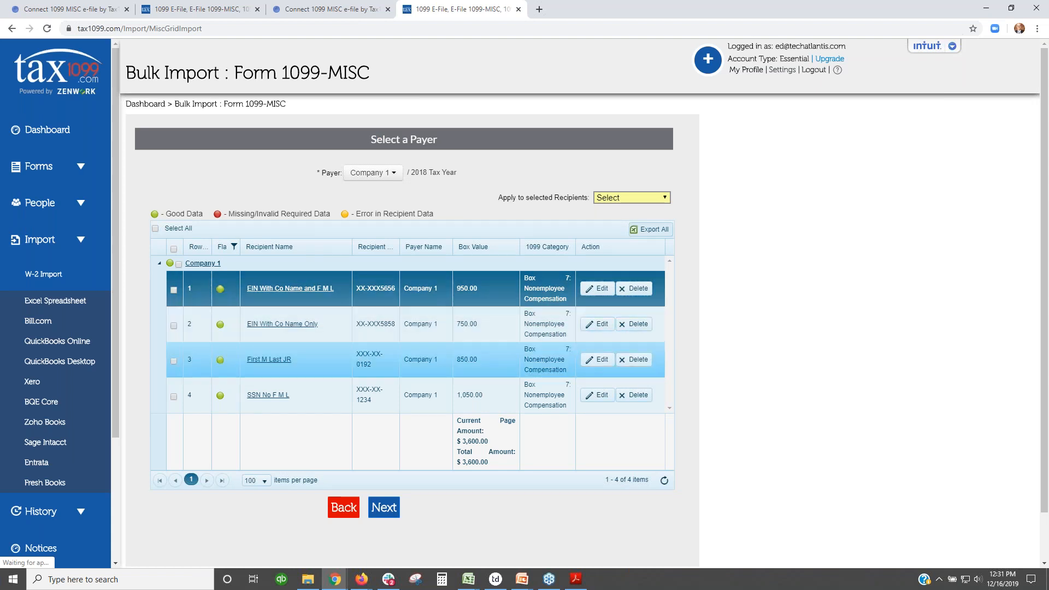
Step: Set row 1's 1099 category to Box 7 Nonemployee Compensation and save the row
left_click_drag(494, 442, 457, 440)
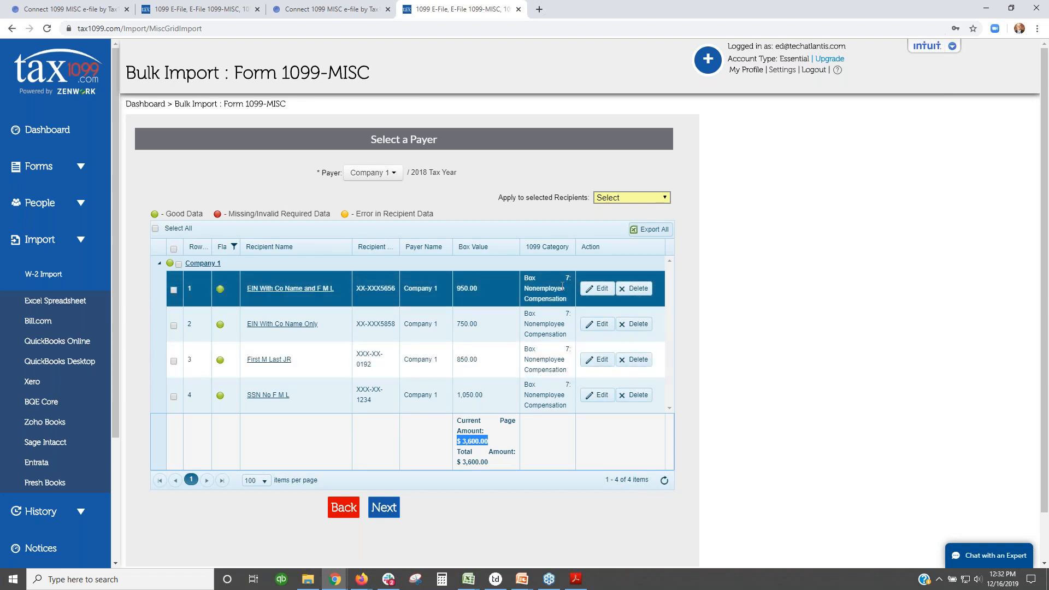
left_click(593, 291)
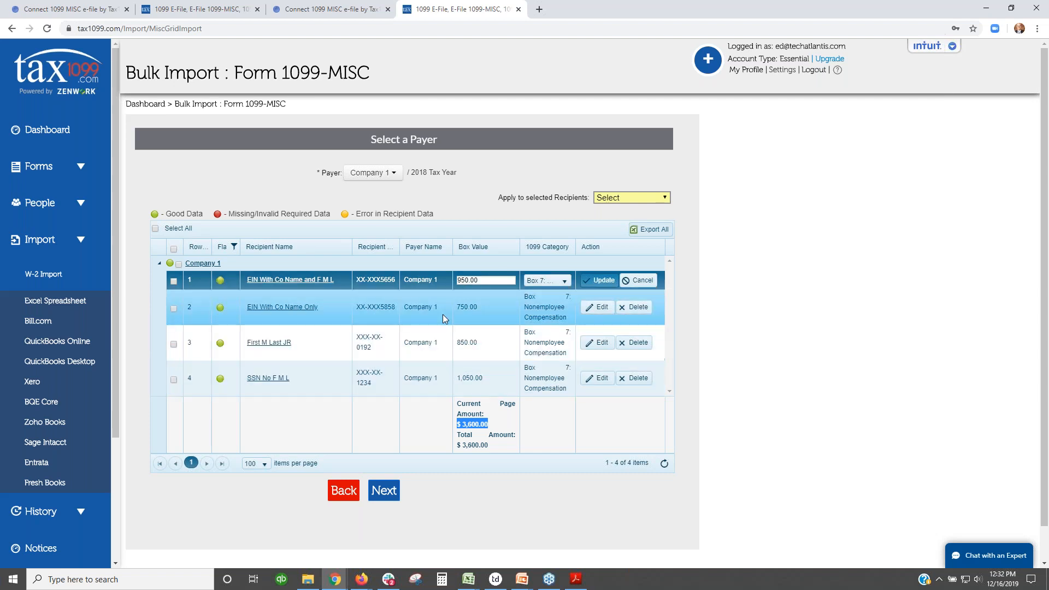
left_click(553, 282)
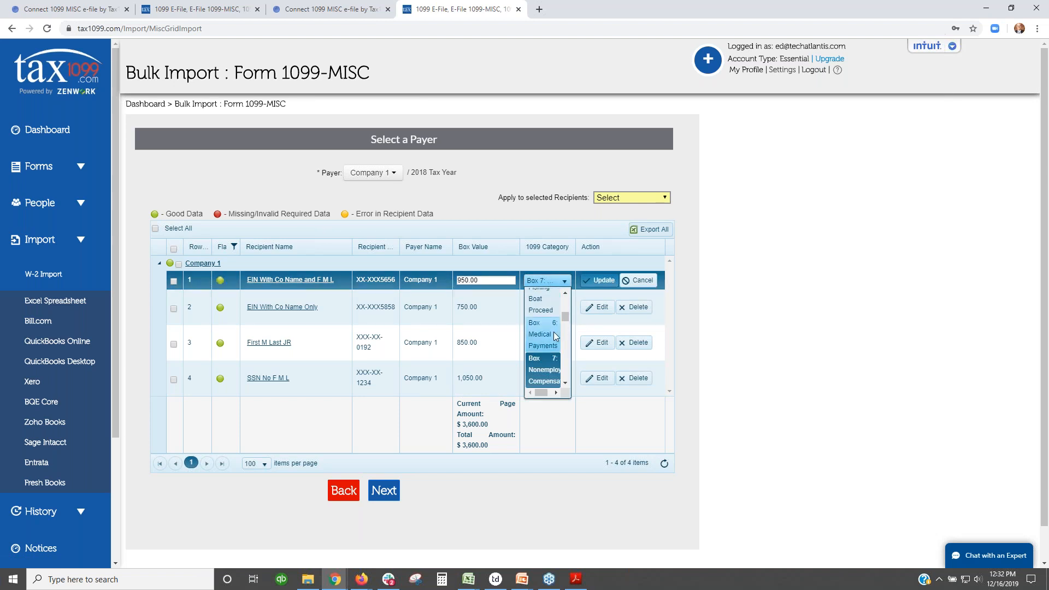
left_click_drag(564, 319, 563, 306)
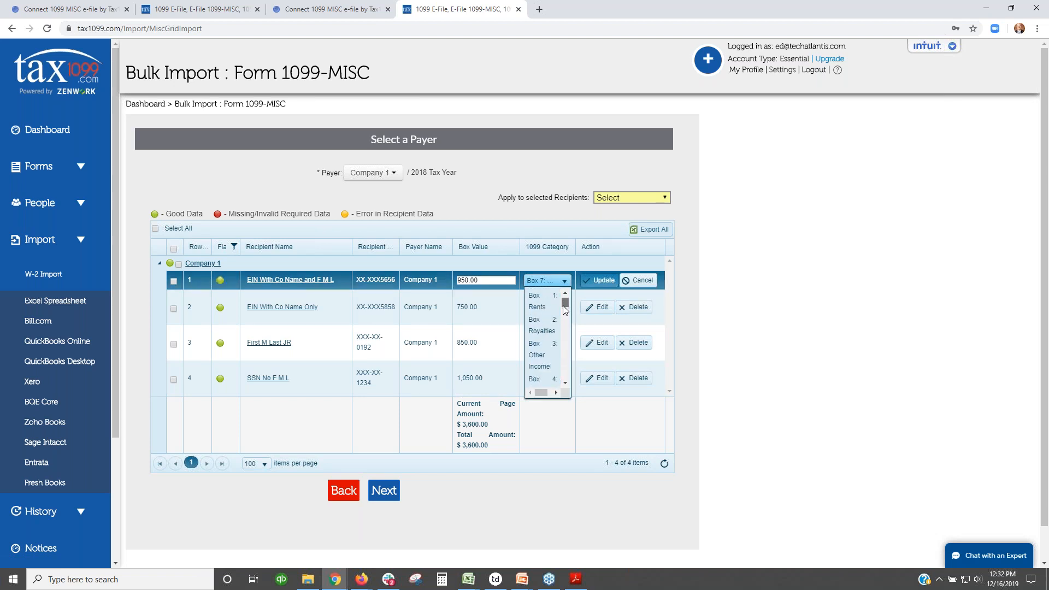
left_click(600, 280)
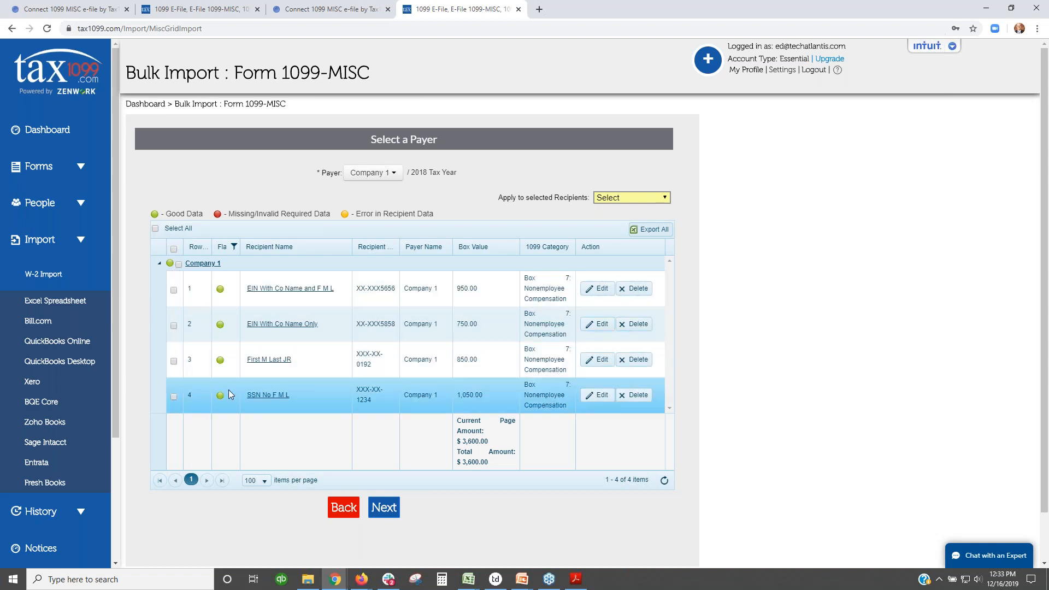
Step: Select all four recipients, upload them, and dismiss the '4 of 4 Record(s) Uploaded Successfully' message
left_click(156, 229)
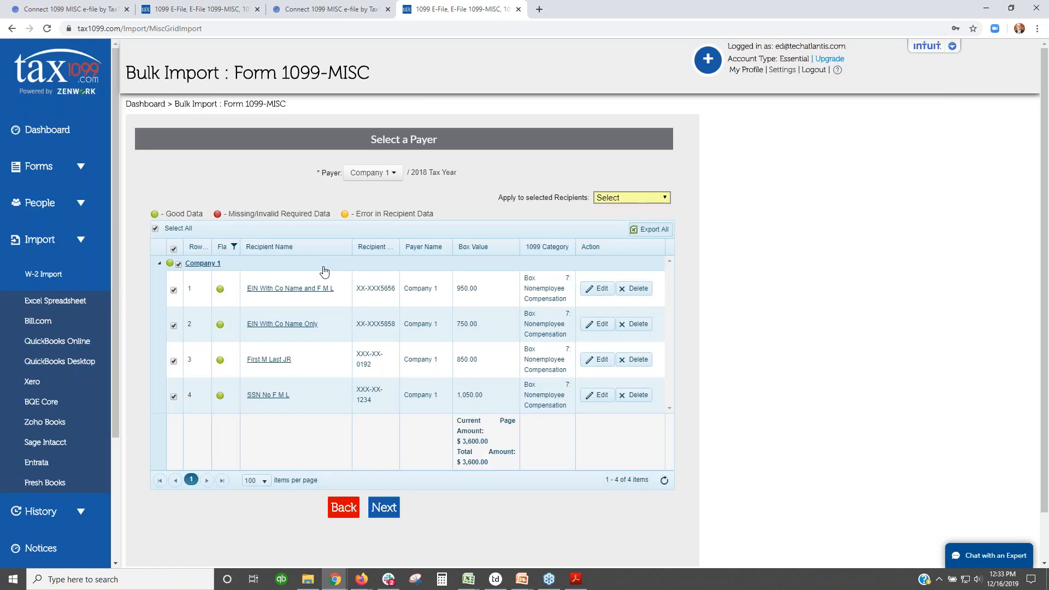
left_click(392, 510)
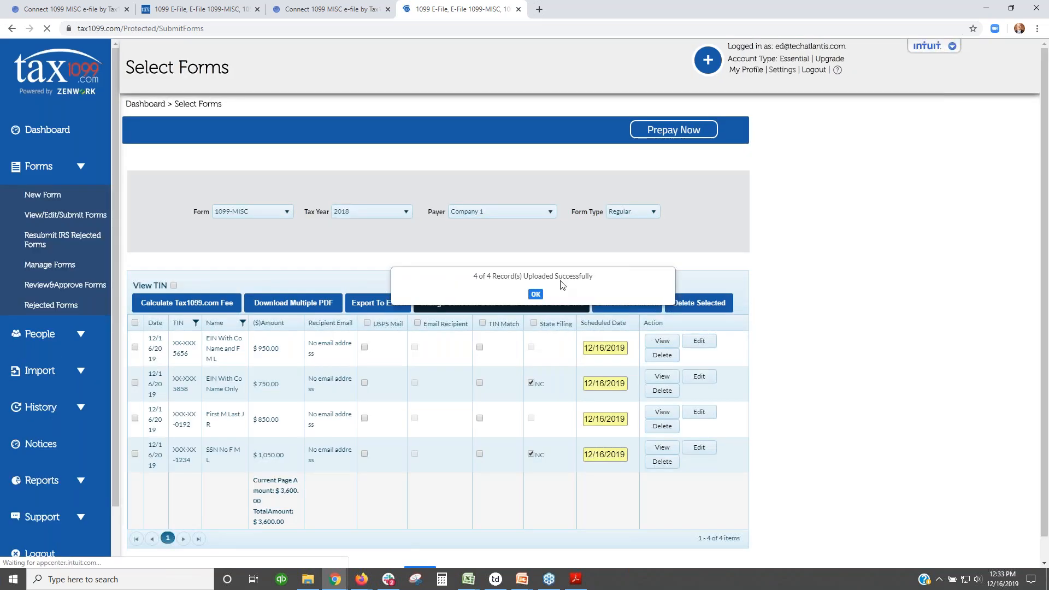
left_click(536, 295)
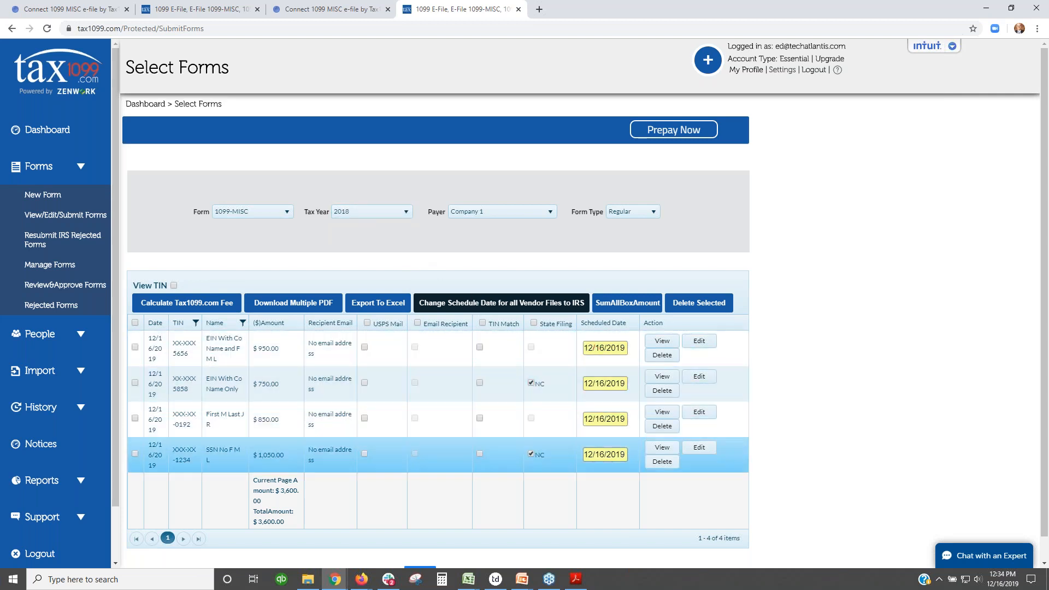
mouse_move(598, 347)
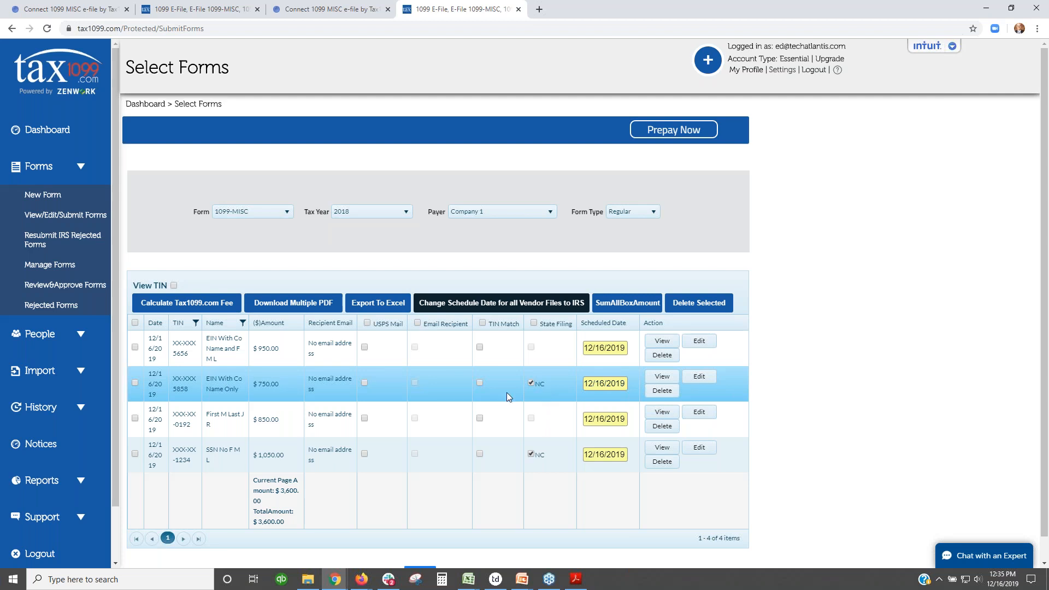
Step: Edit the second form, switch its box 17 State from NC to CA, and save
left_click(699, 381)
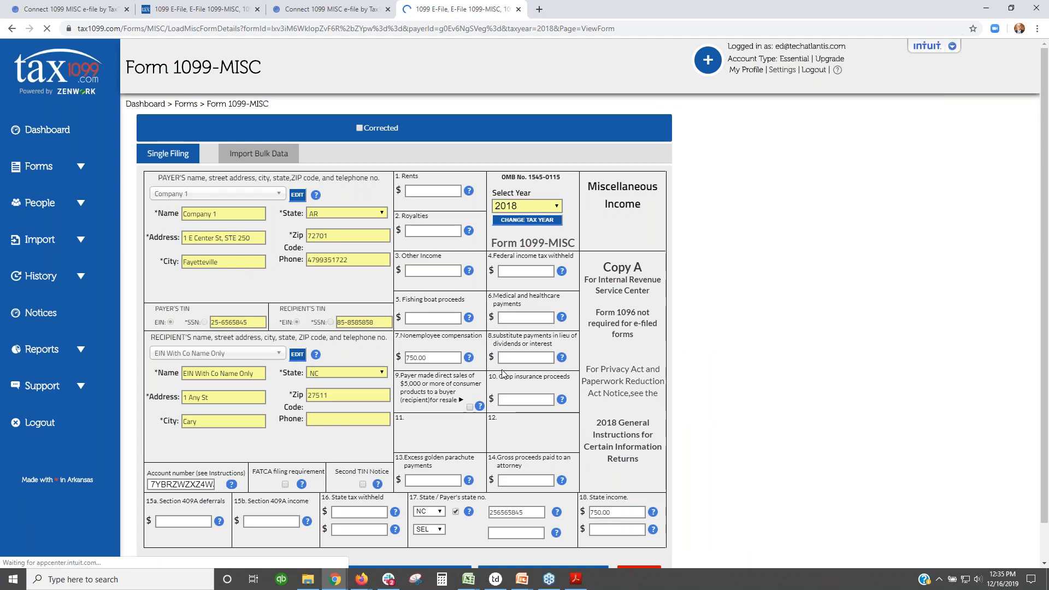
scroll(319, 342, "down", 2)
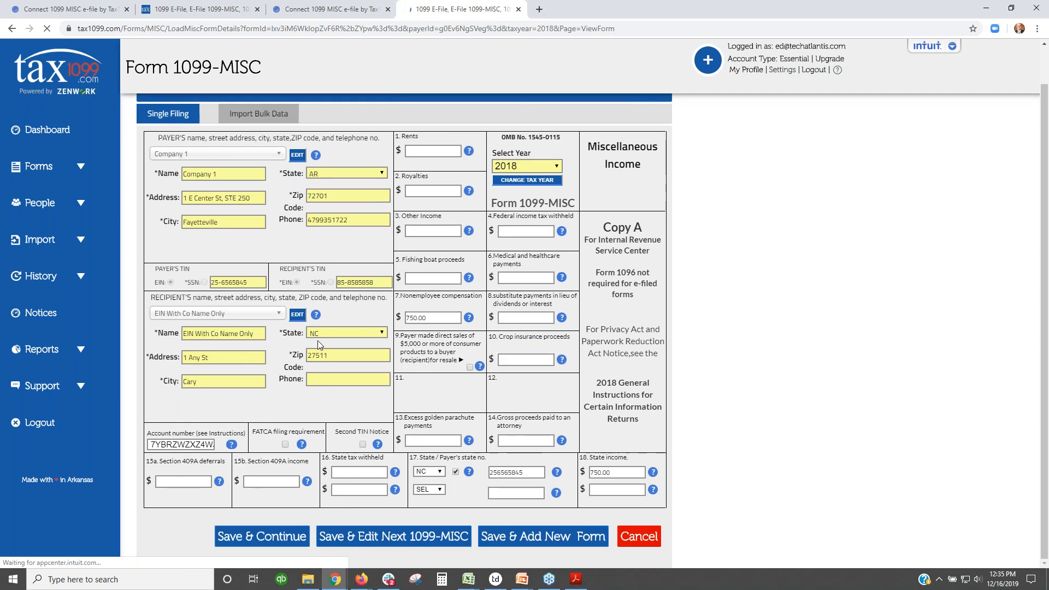
left_click(439, 473)
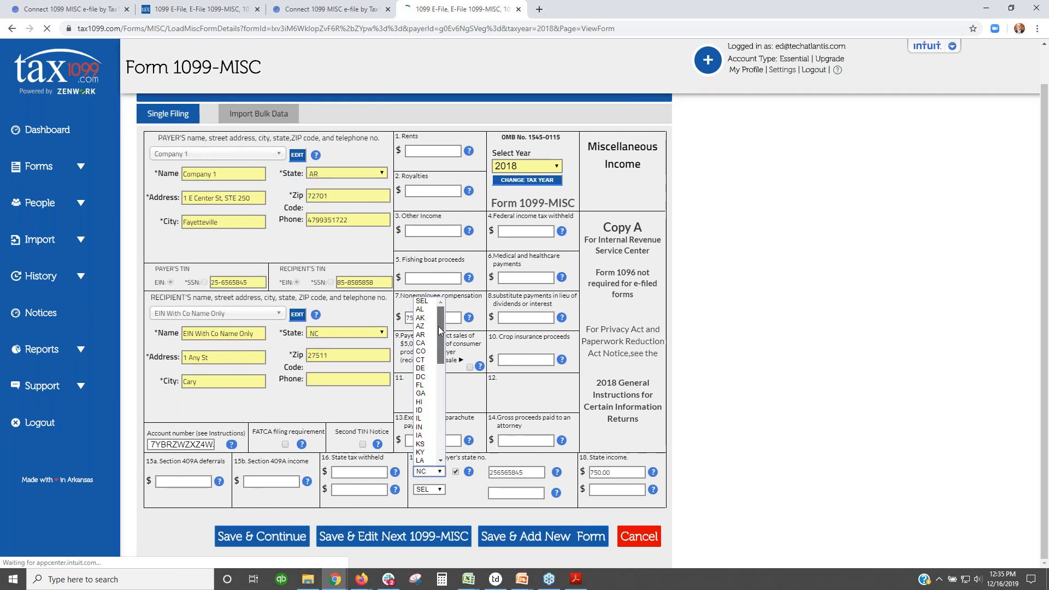
left_click(425, 343)
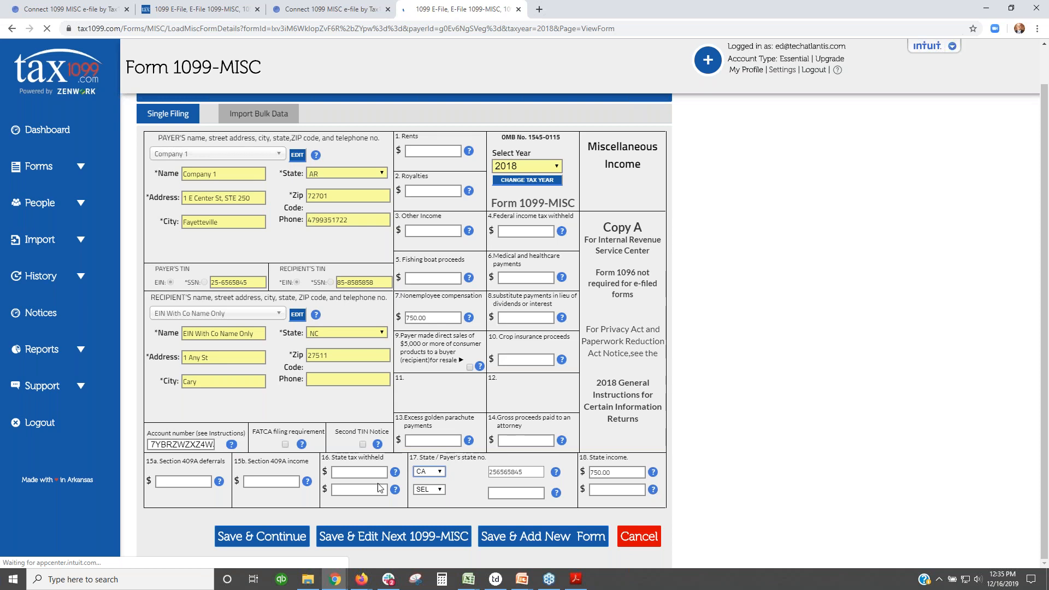
left_click(252, 540)
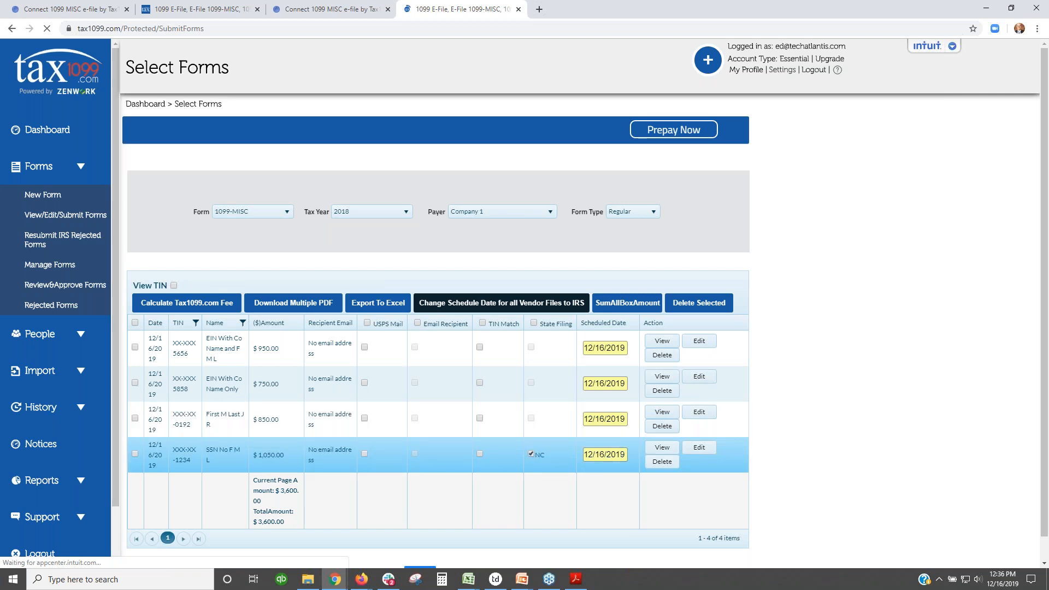
Step: Select all four 1099-MISC forms with USPS Mail enabled, then proceed to payment
left_click(134, 324)
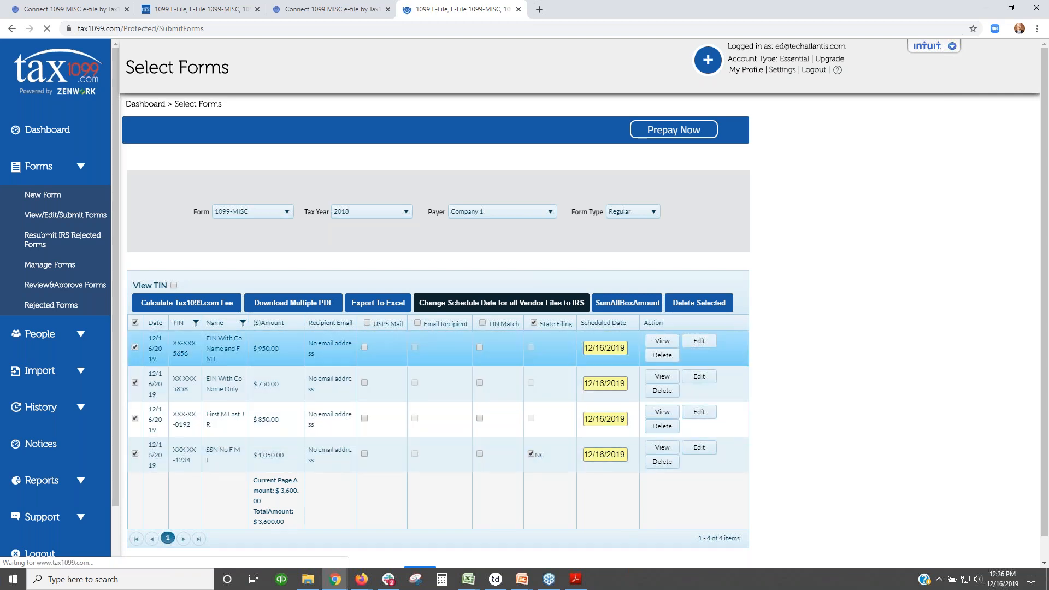
left_click(367, 322)
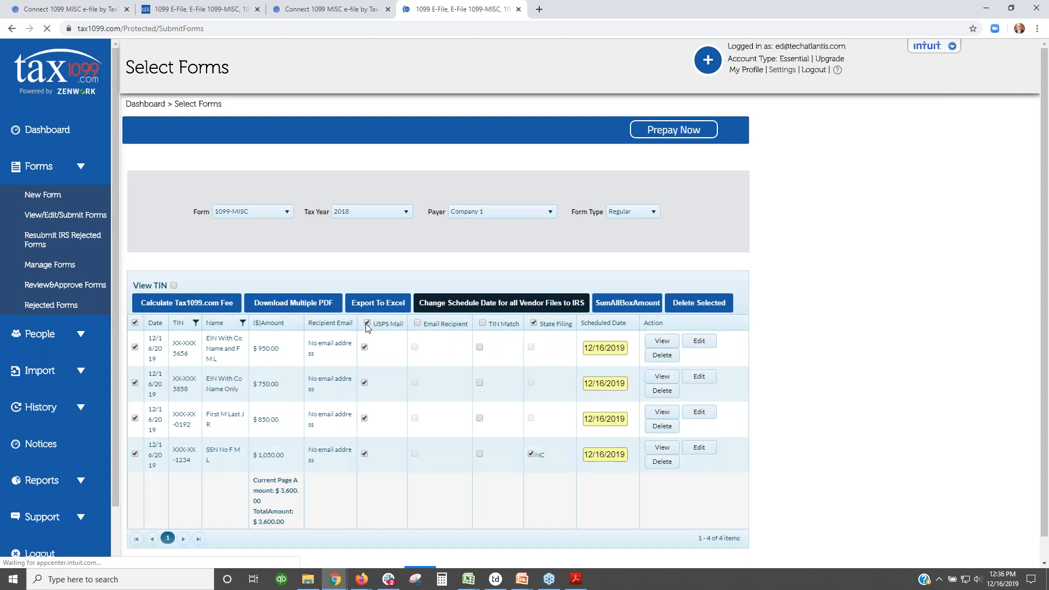
scroll(440, 316, "down", 1)
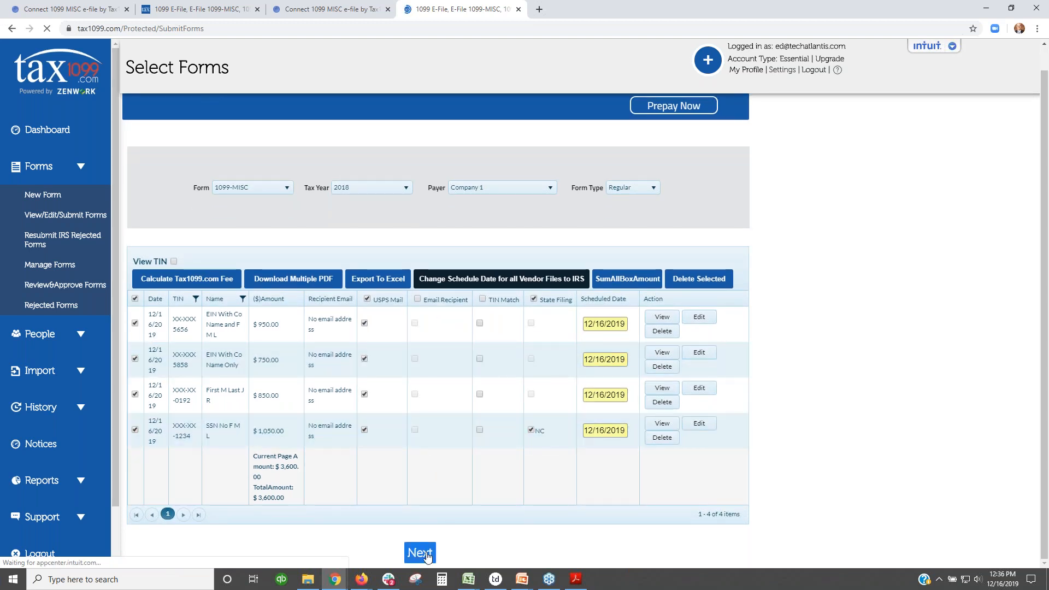
left_click(420, 553)
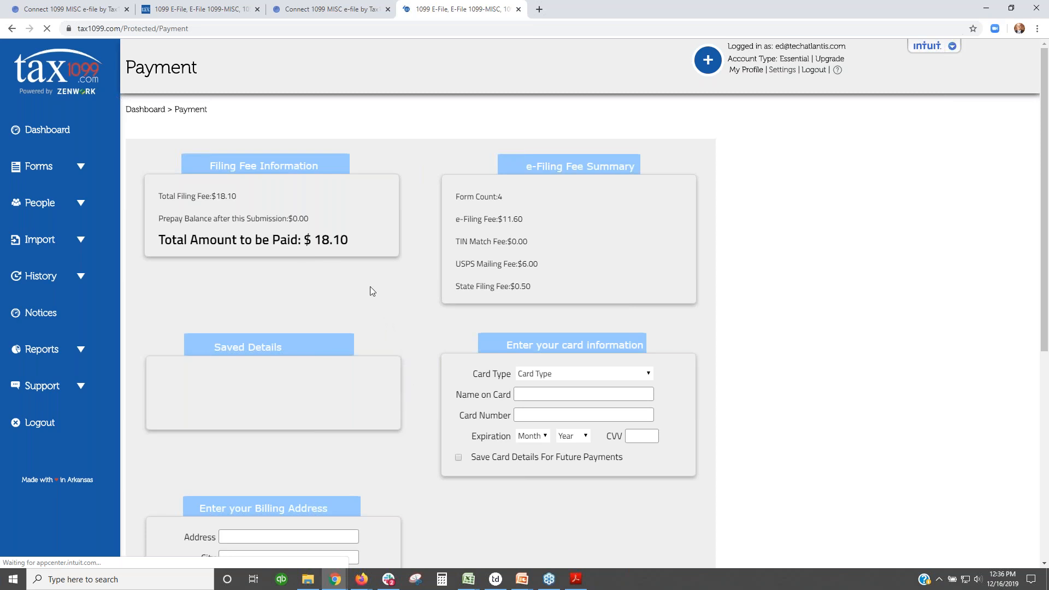
Step: Scroll through the Payment page's $18.10 fee summary, card and billing sections
scroll(369, 295, "down", 1)
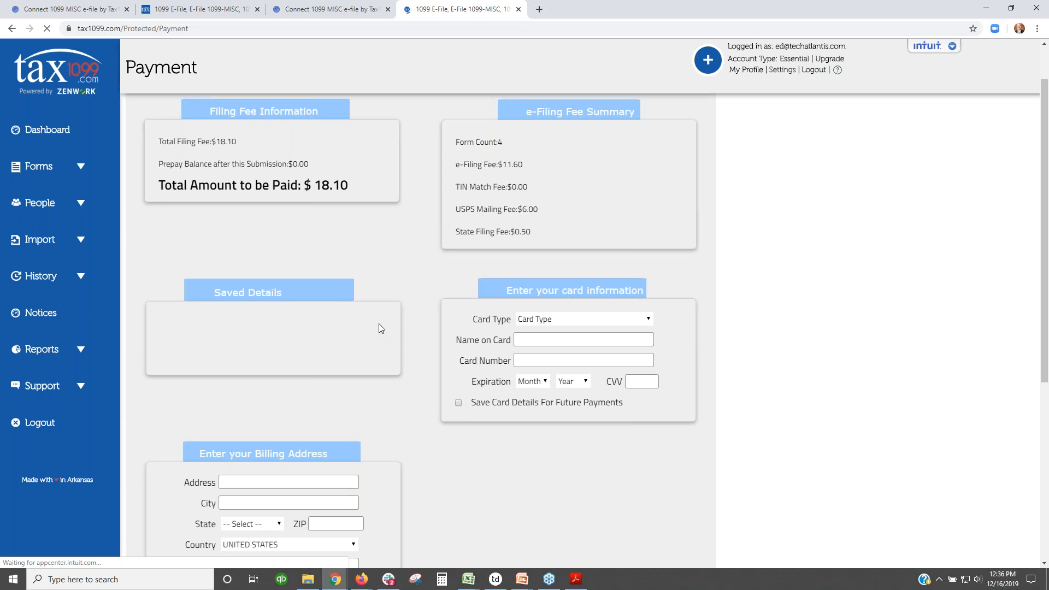
scroll(379, 326, "down", 5)
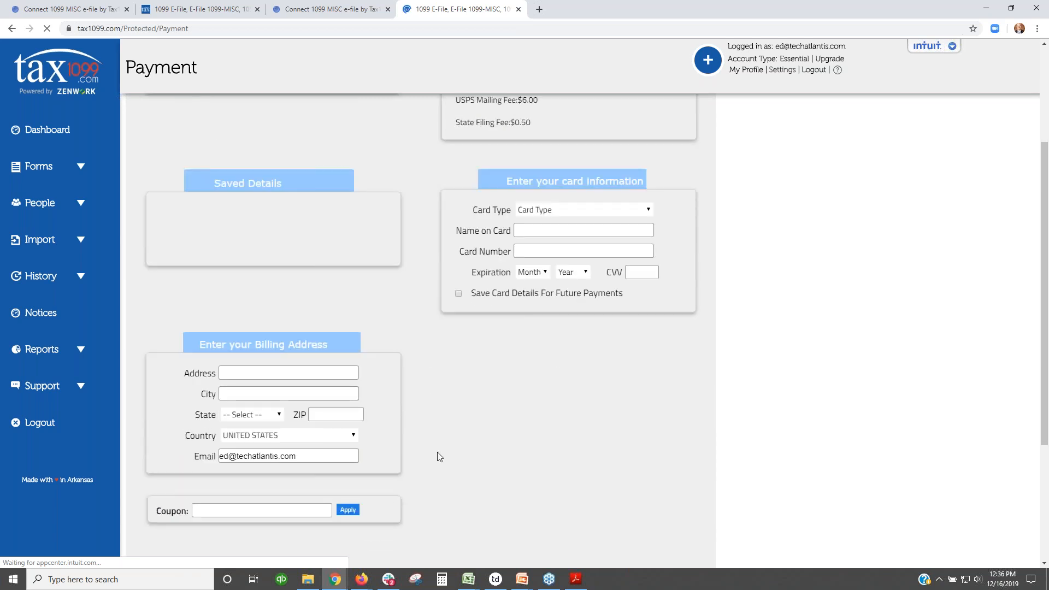
scroll(583, 416, "up", 5)
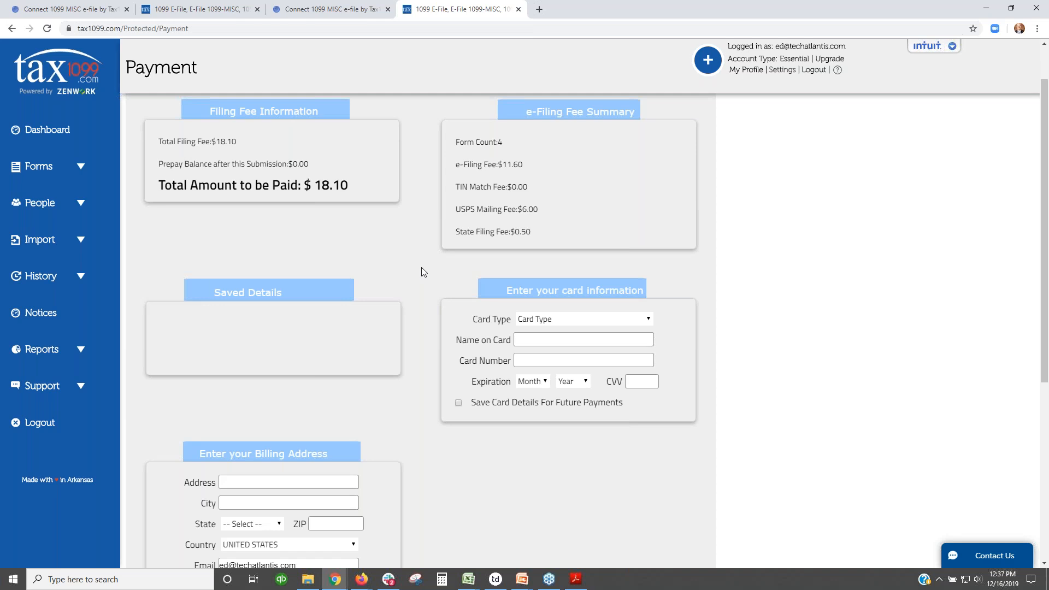
scroll(421, 267, "down", 4)
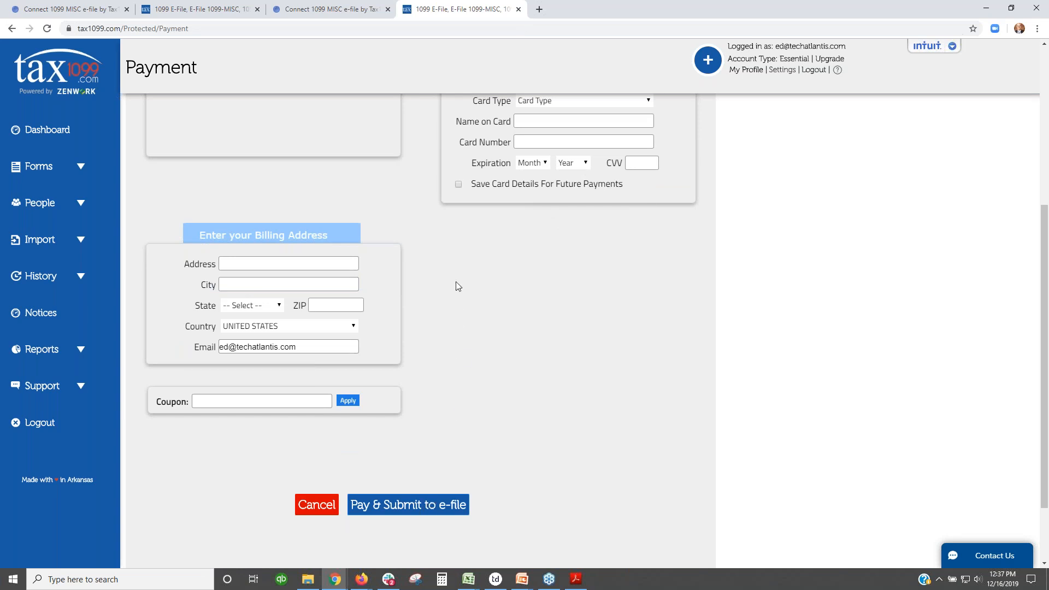
scroll(420, 245, "up", 2)
scroll(421, 243, "up", 3)
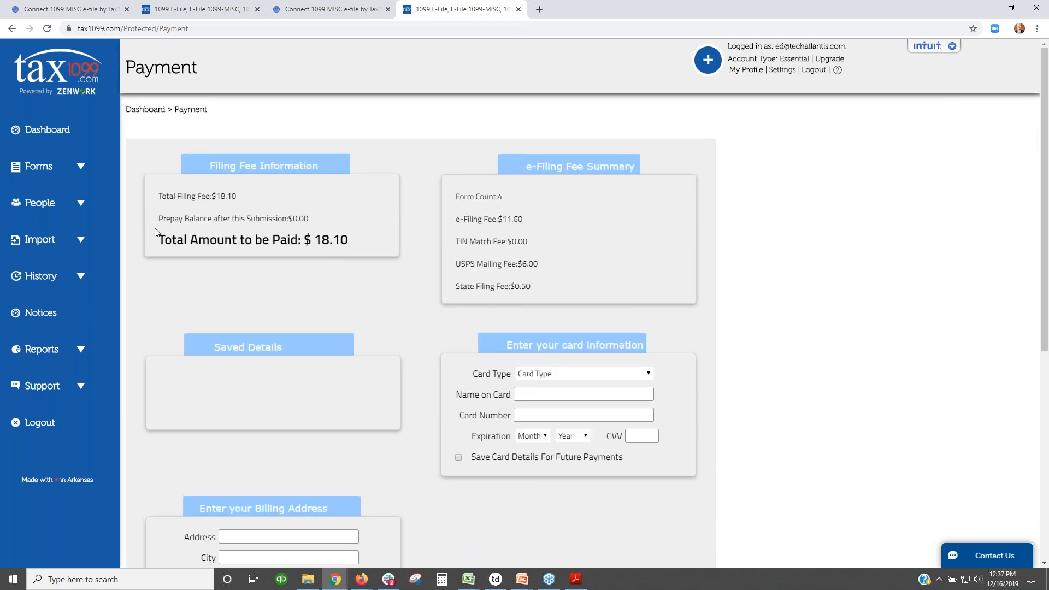
Step: Go to the Dashboard, dismiss the Select Plan popup, and open the status filter
left_click(81, 168)
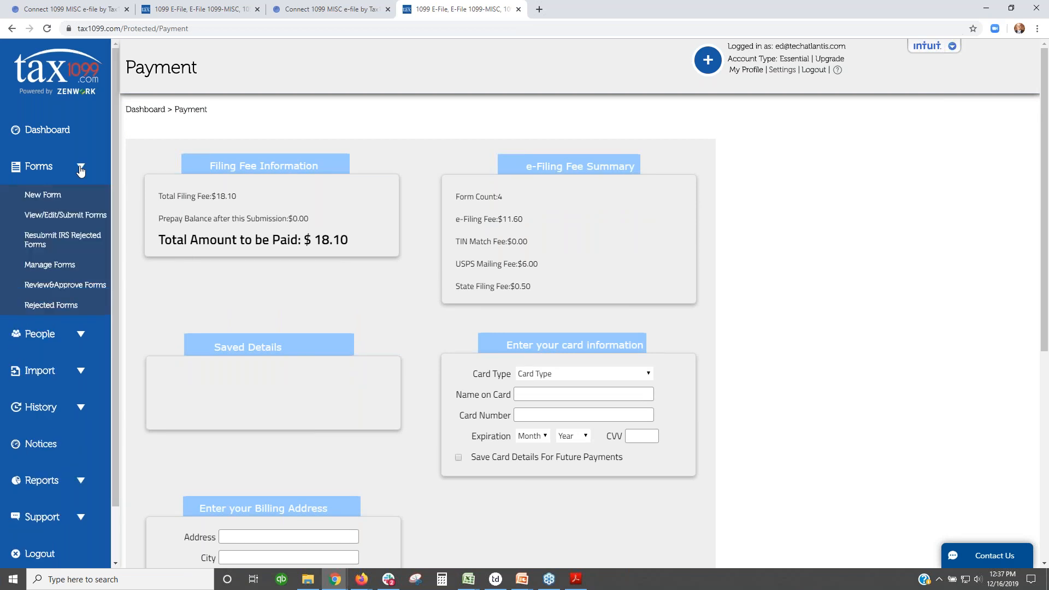
left_click(60, 133)
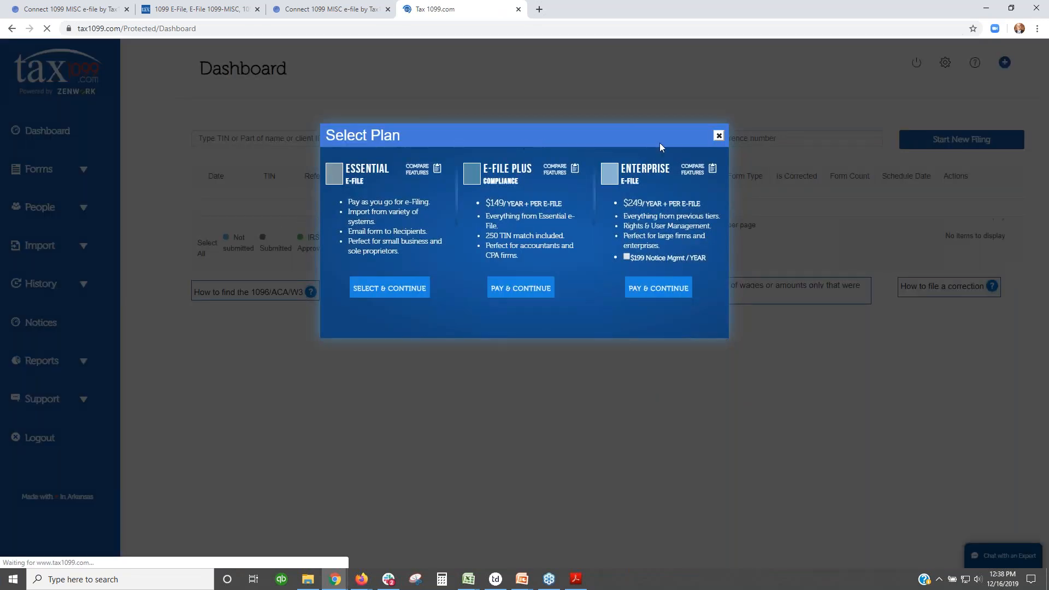
left_click(718, 135)
left_click(495, 139)
Step: Filter to Submitted, then show the Firefox window's Dashboard filtered to Submitted too
left_click(458, 170)
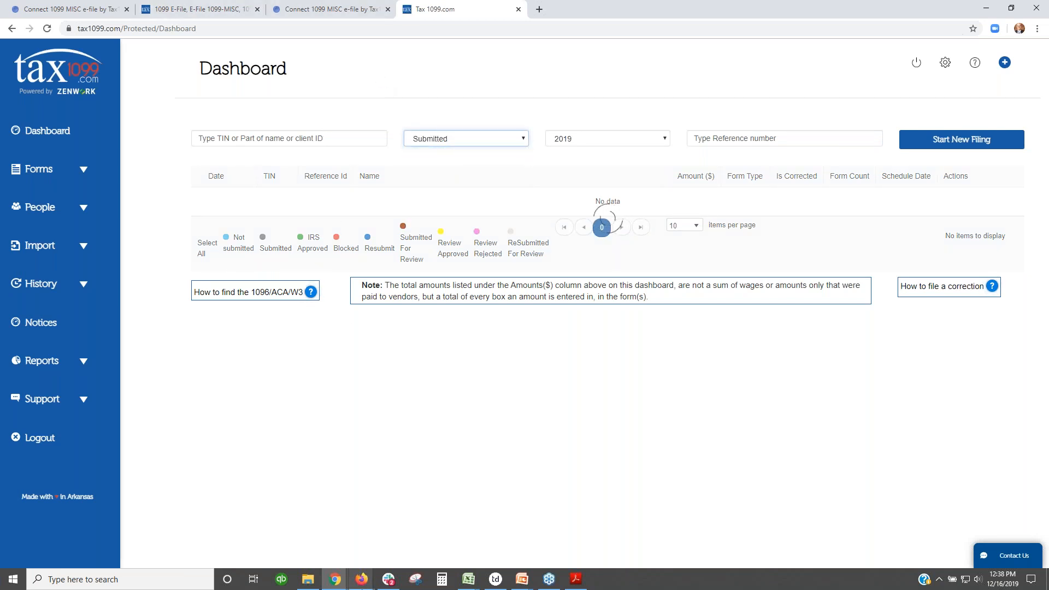
mouse_move(361, 577)
left_click(346, 548)
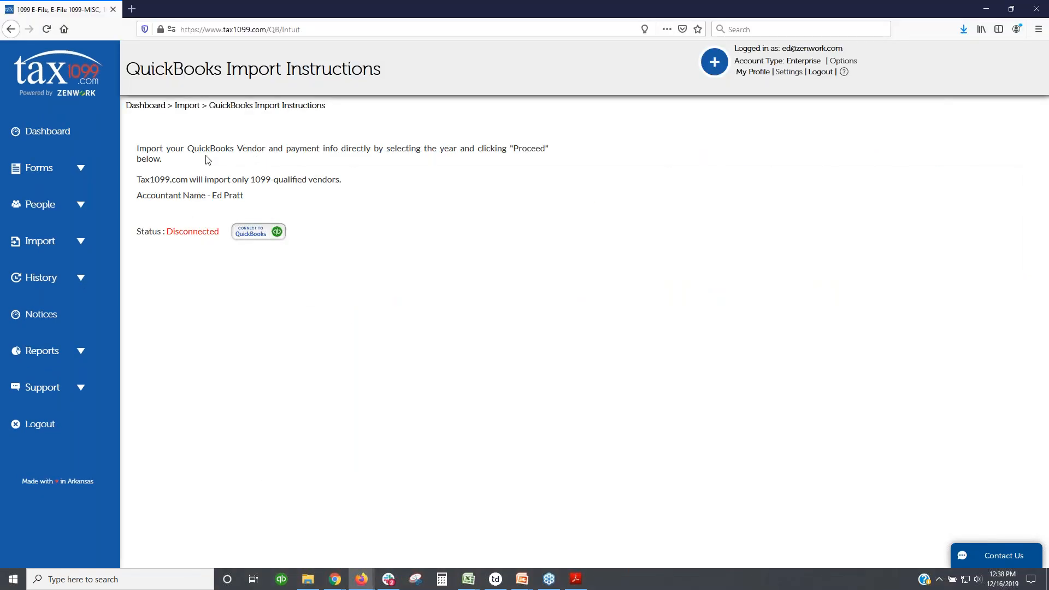
left_click(65, 131)
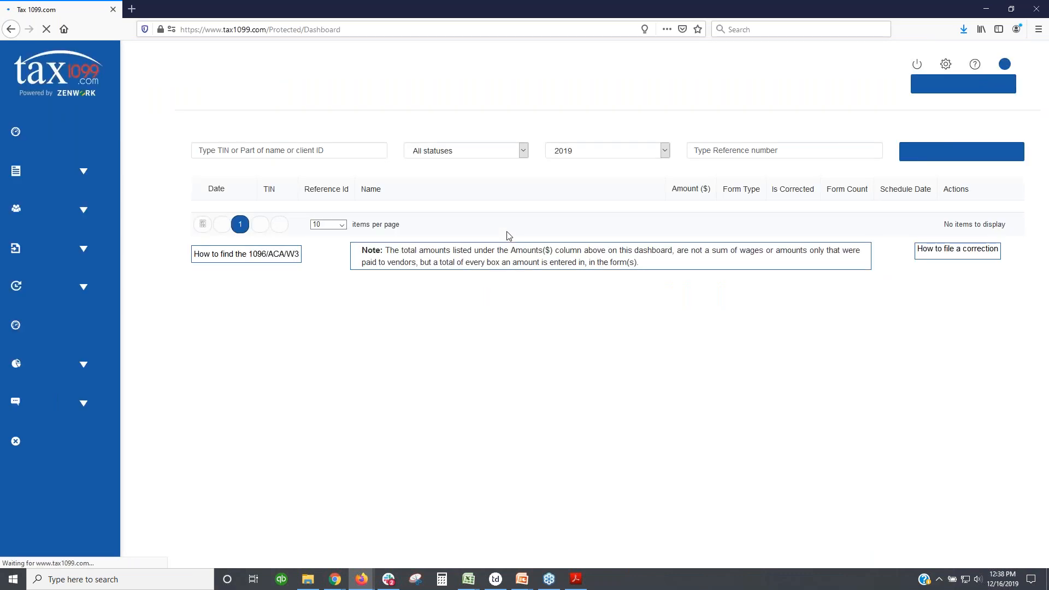
left_click(522, 151)
left_click(431, 196)
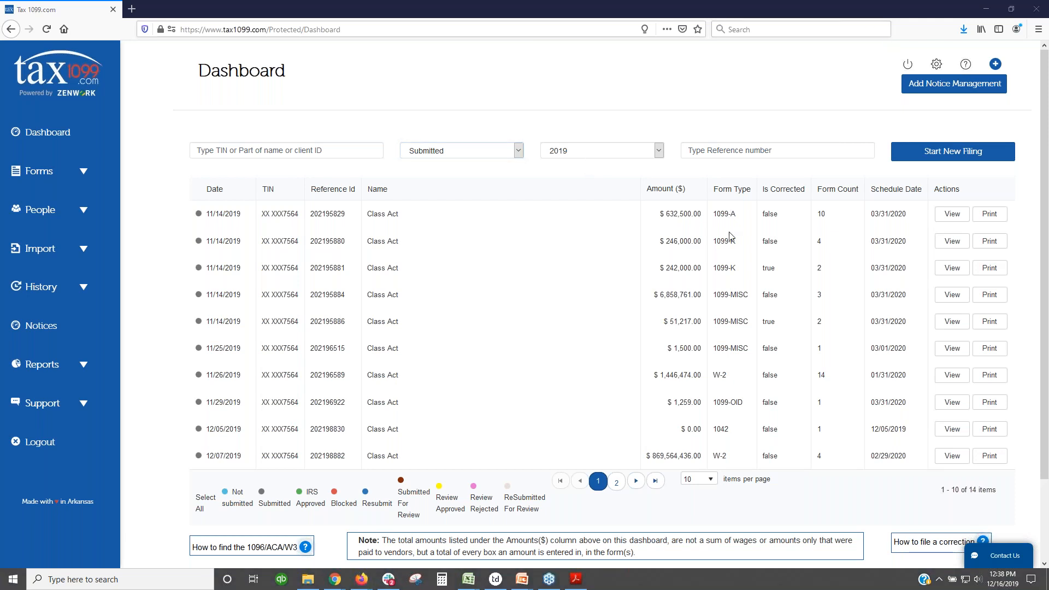
Step: Open the submitted 1099-MISC filing, then scroll Manage Forms to the 11/25/2019 1099MISC row
left_click(952, 298)
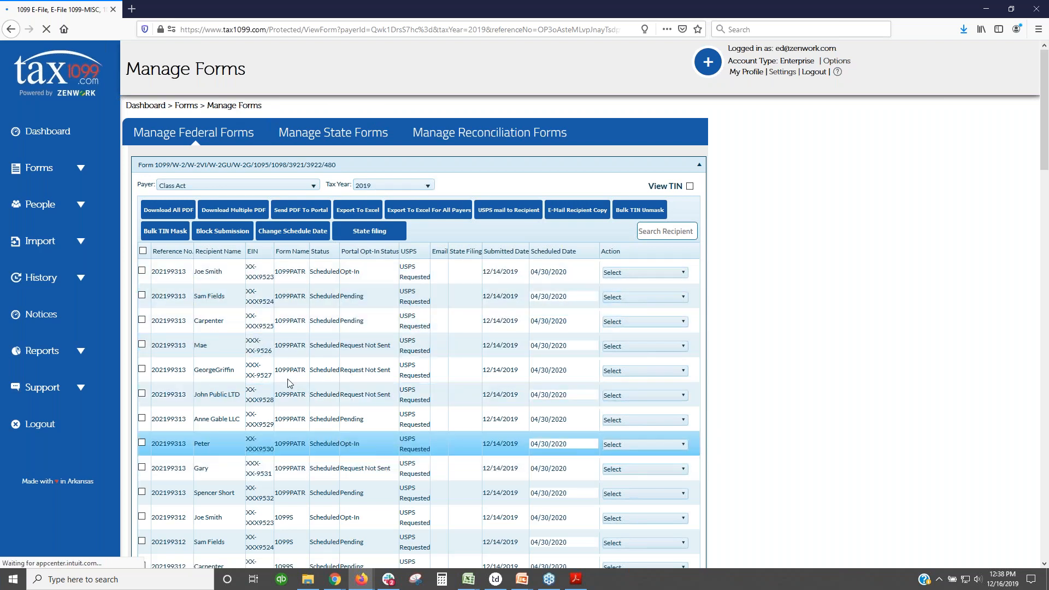
left_click(80, 170)
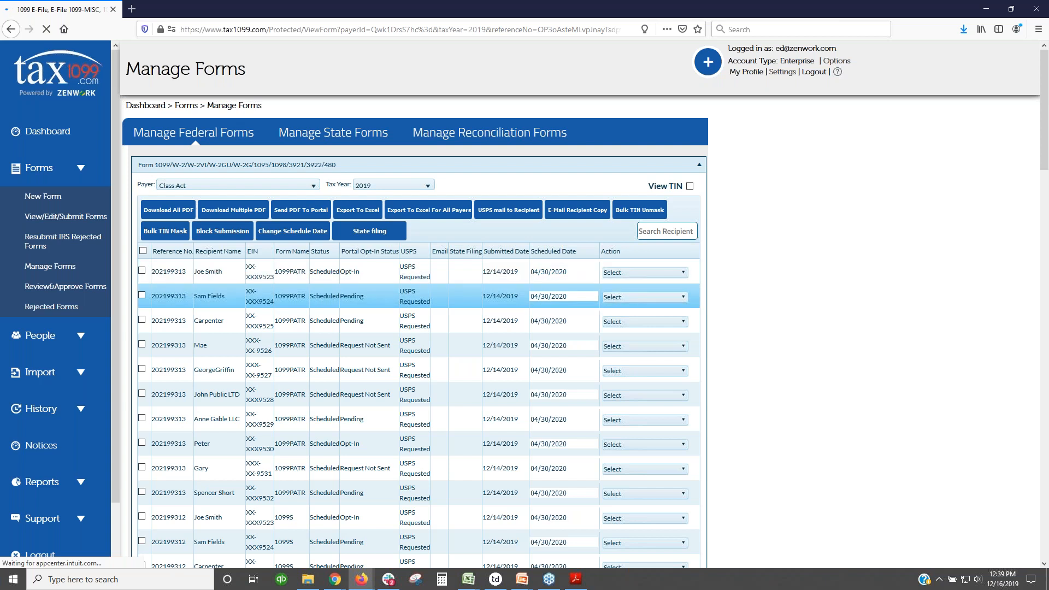
scroll(355, 379, "down", 6)
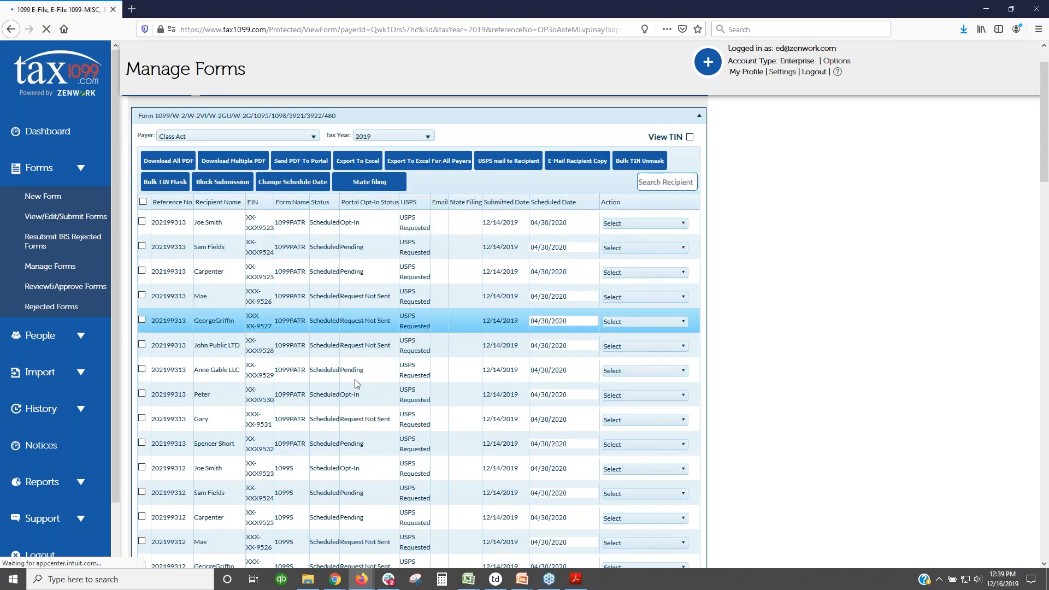
scroll(355, 381, "down", 7)
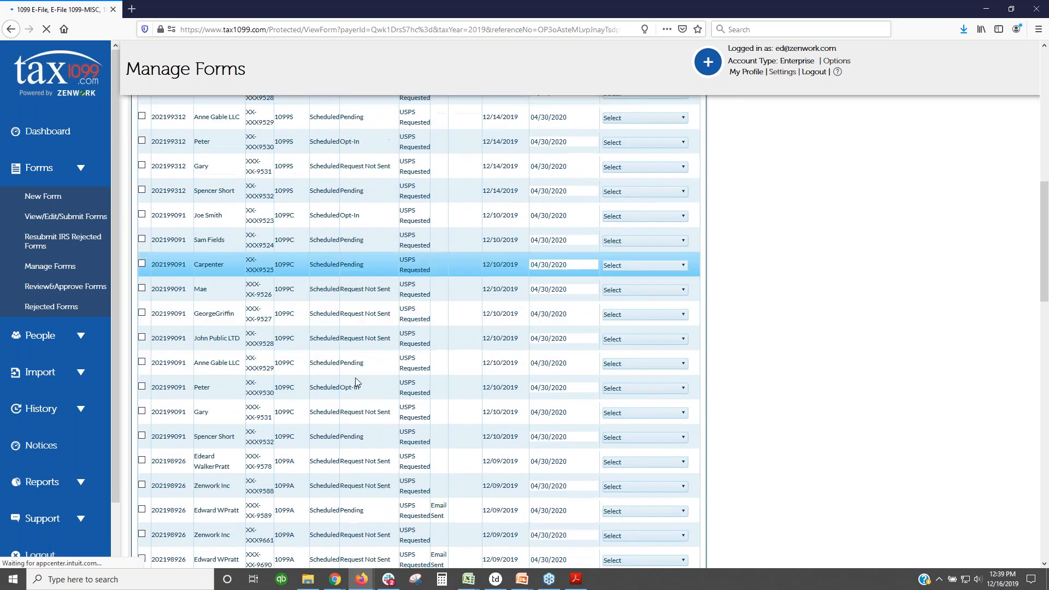
scroll(355, 381, "down", 6)
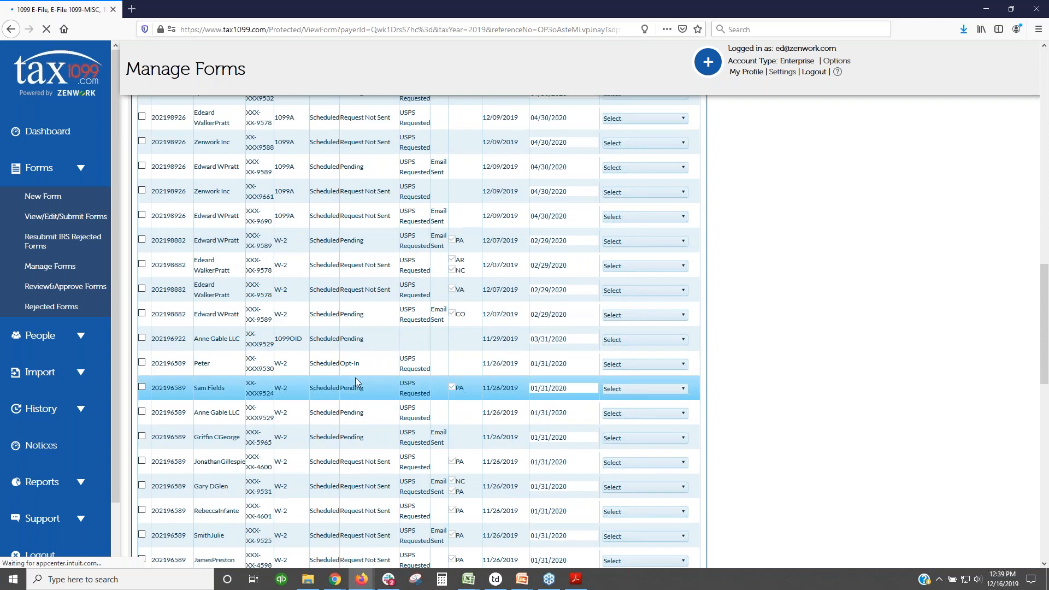
scroll(356, 380, "down", 4)
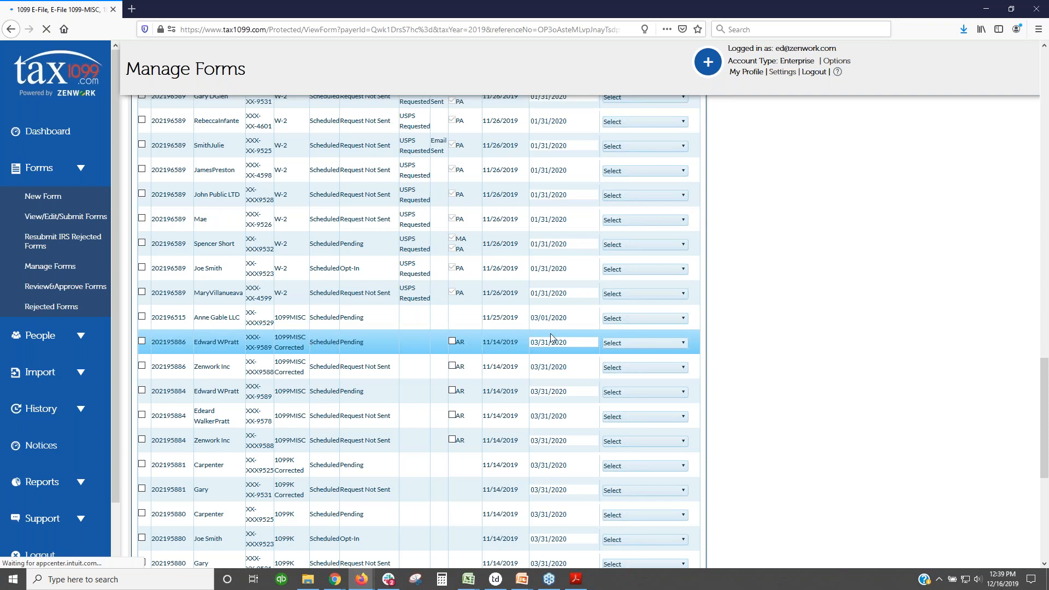
Step: Generate that row's 1099-MISC recipient copy via View/Print and open the PDF
left_click(682, 321)
left_click(675, 324)
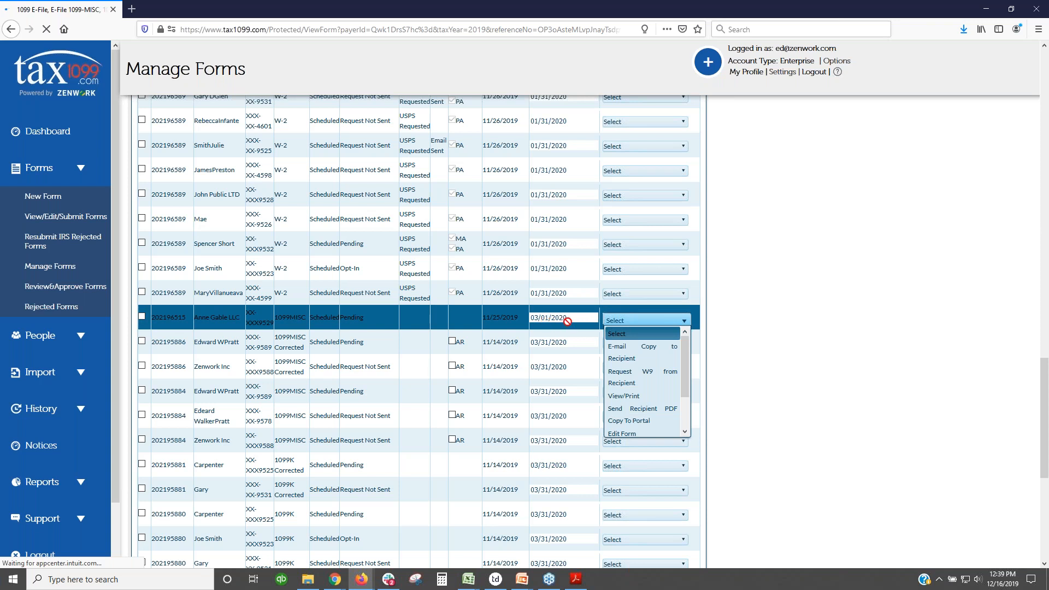
left_click(640, 396)
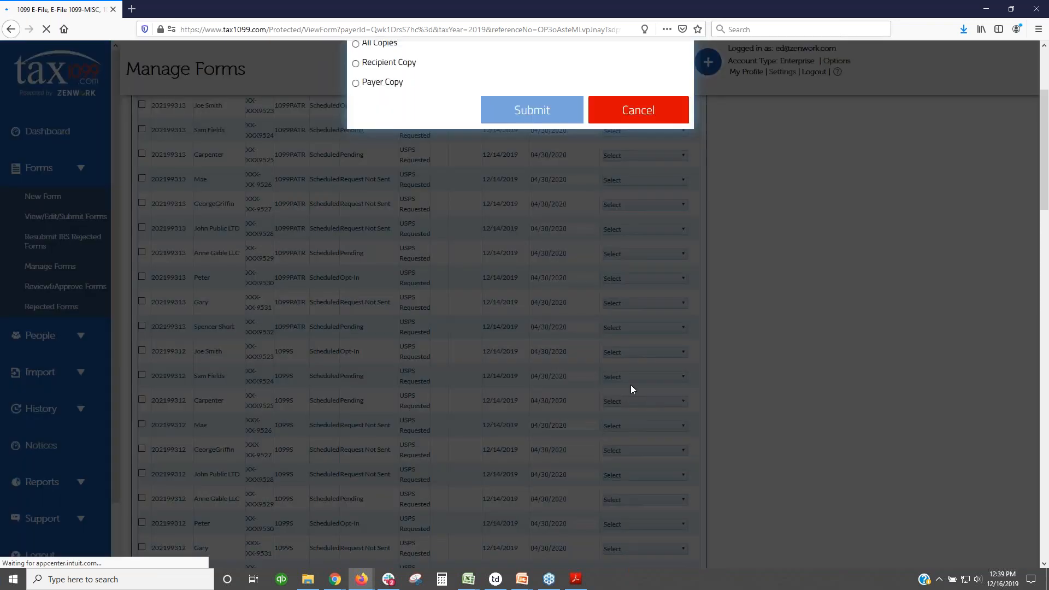
left_click(524, 111)
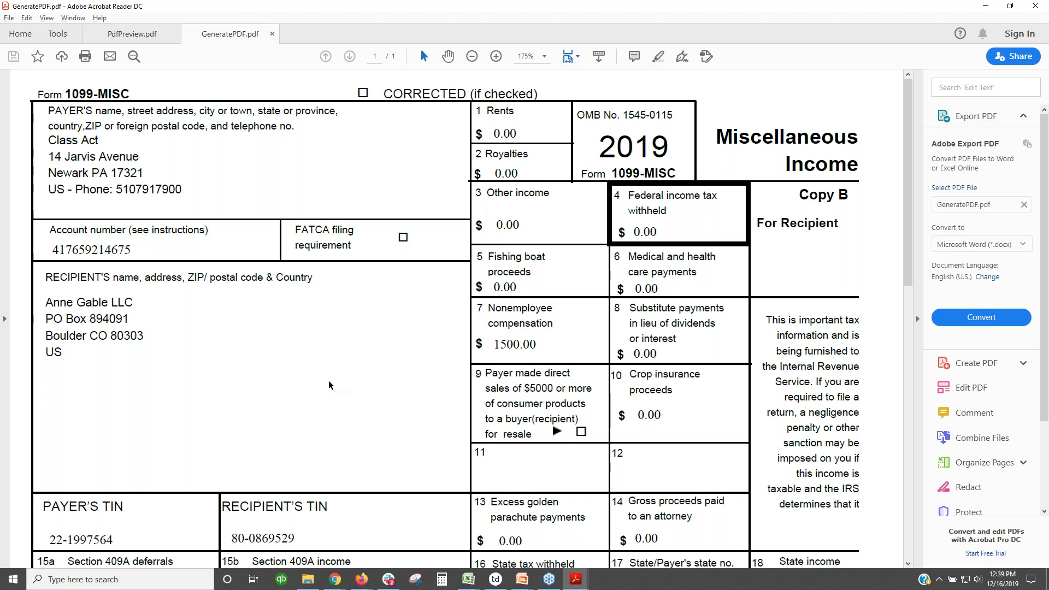
scroll(329, 385, "down", 3)
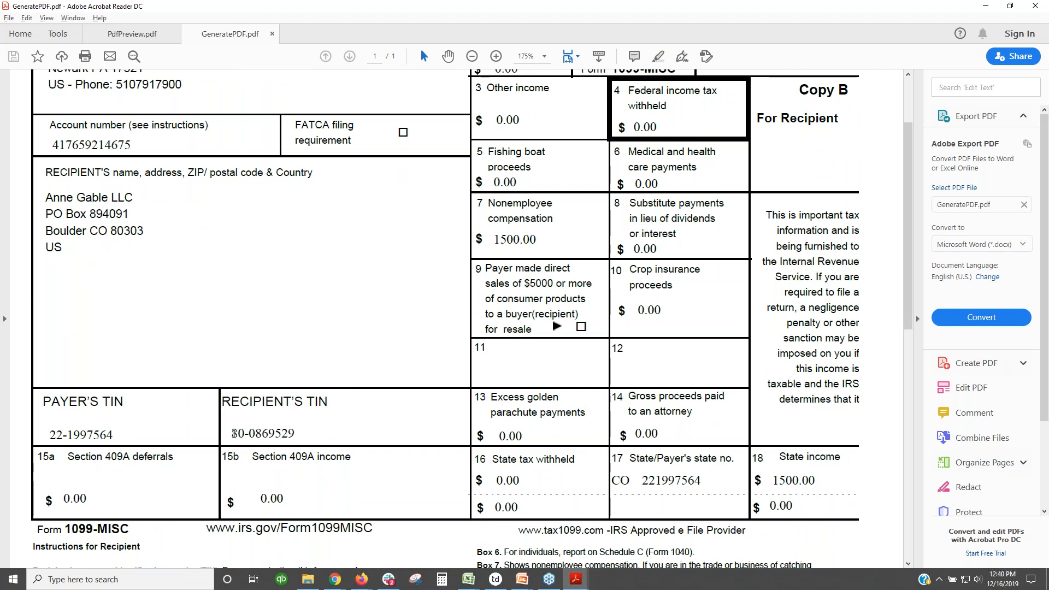
left_click_drag(233, 433, 271, 429)
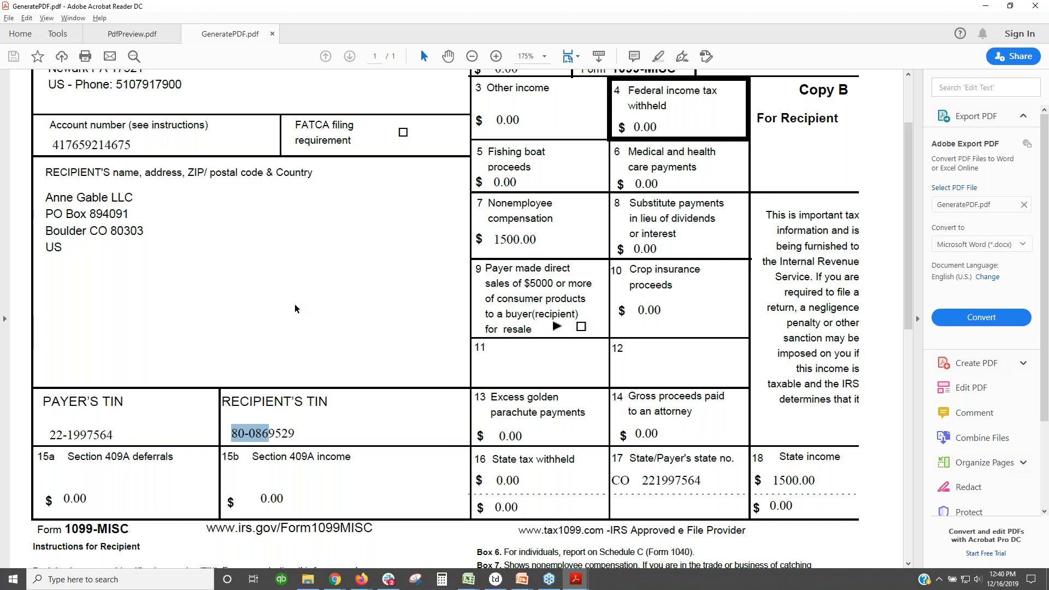
scroll(294, 308, "down", 5)
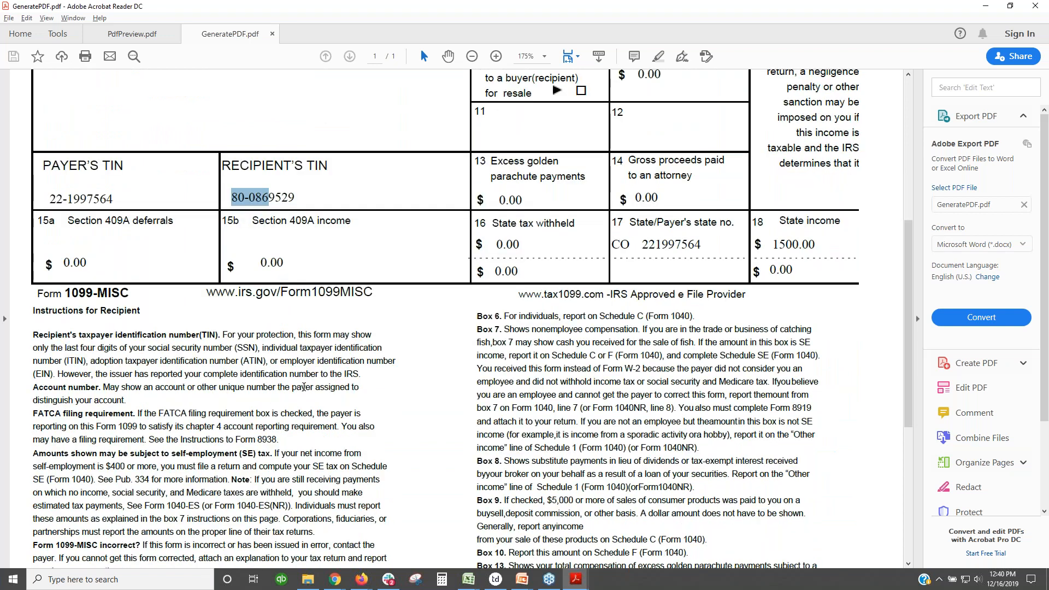
scroll(319, 384, "up", 1)
scroll(320, 384, "up", 5)
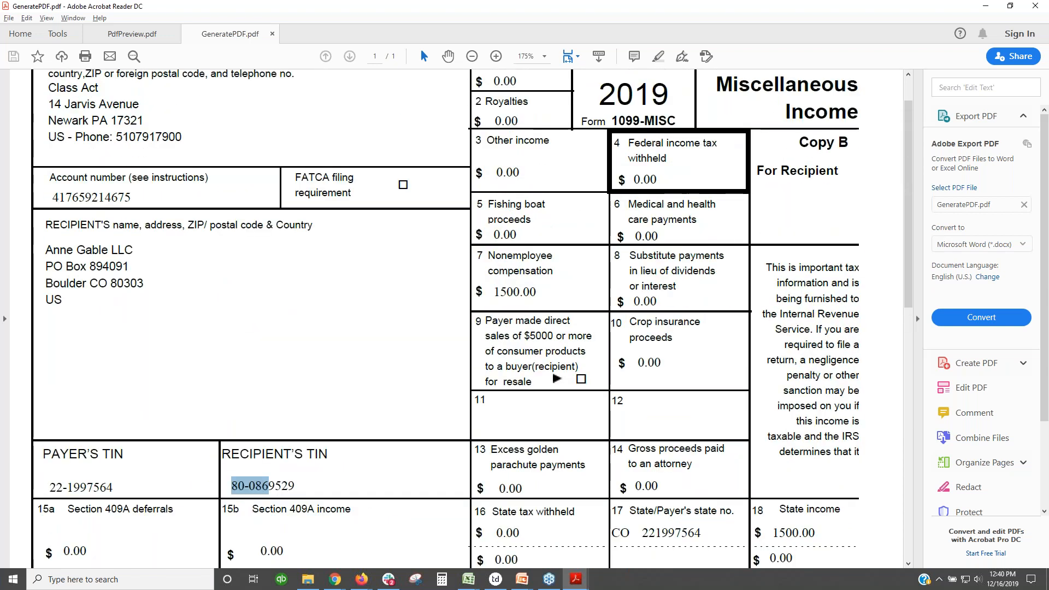
scroll(322, 385, "down", 1)
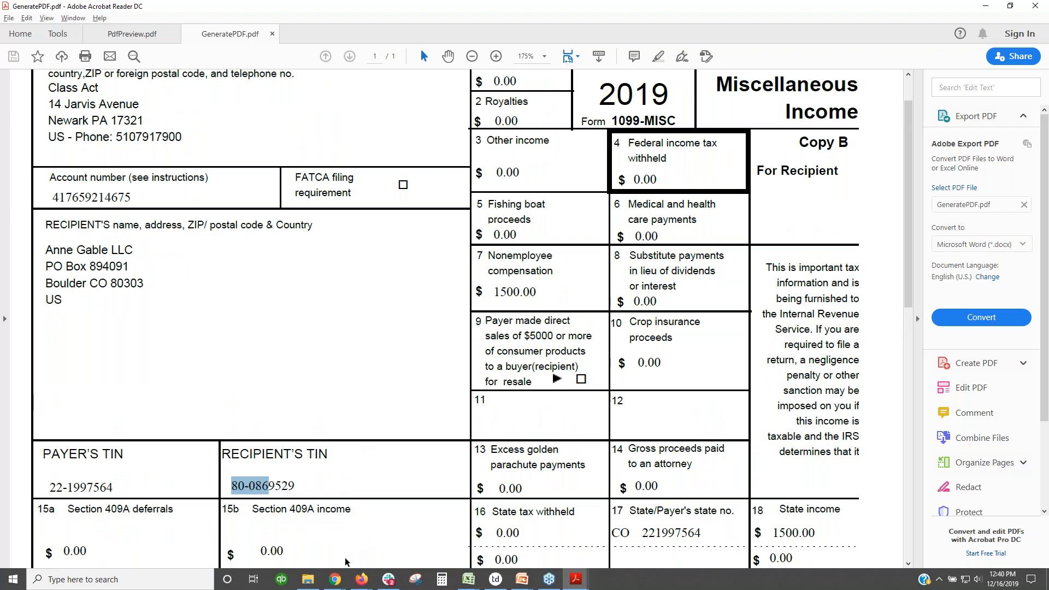
left_click(337, 583)
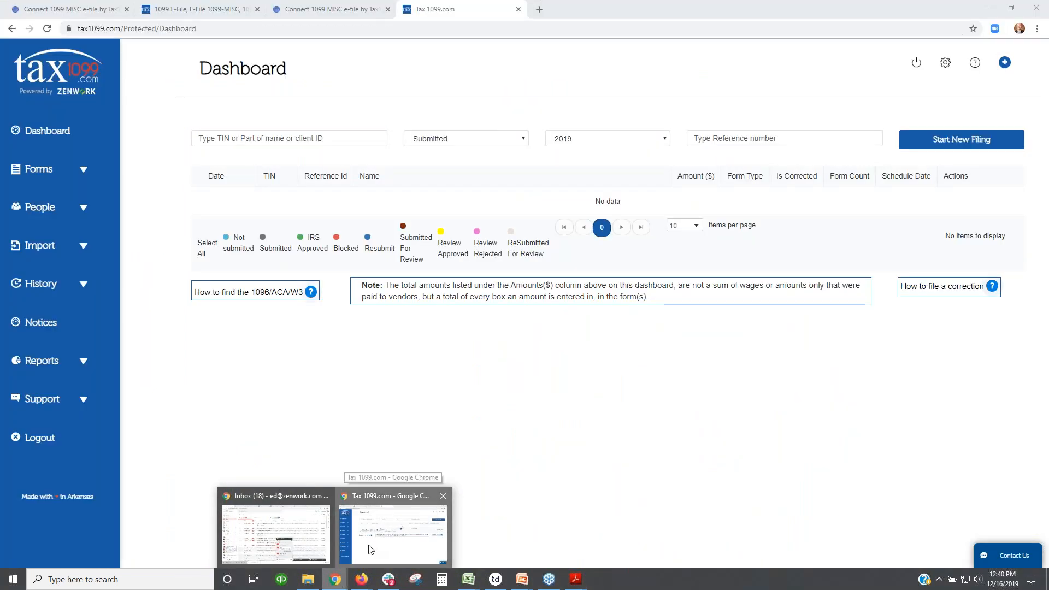
Step: Switch back to the Firefox Manage Forms page and scroll the list back to the top
left_click(371, 549)
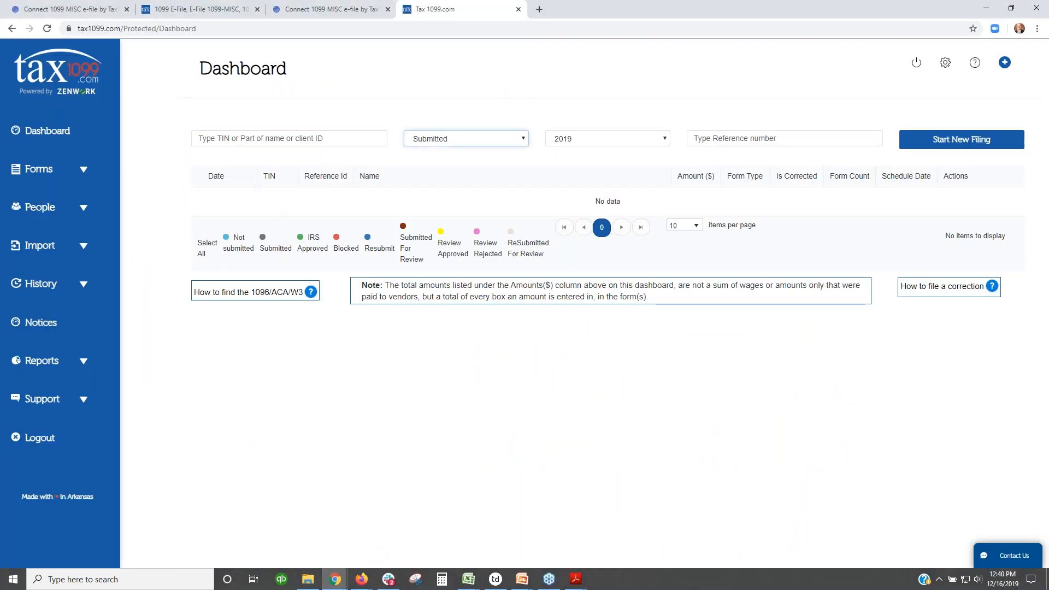
mouse_move(365, 583)
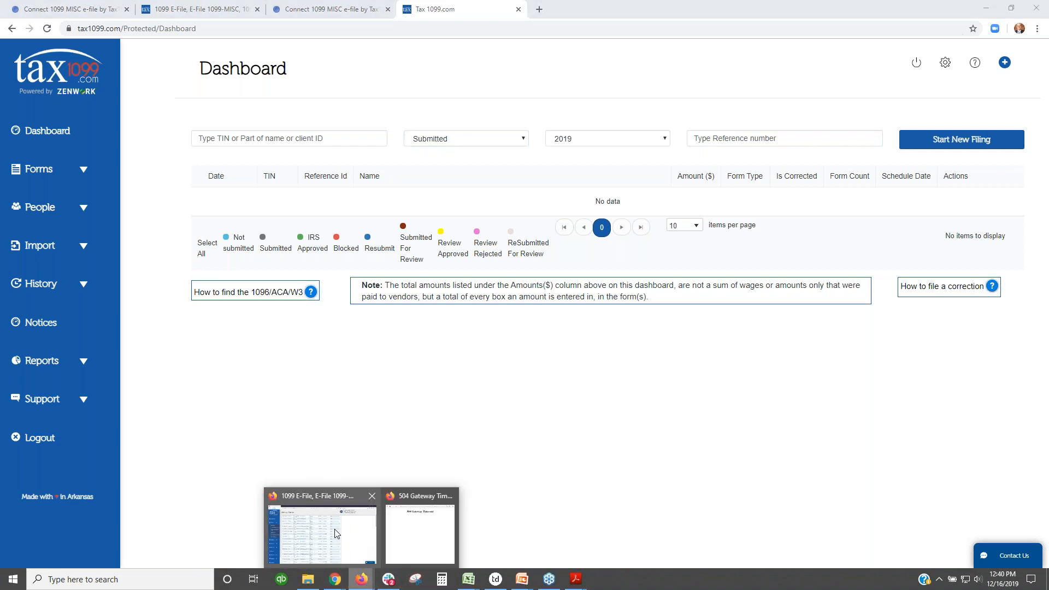
left_click(334, 533)
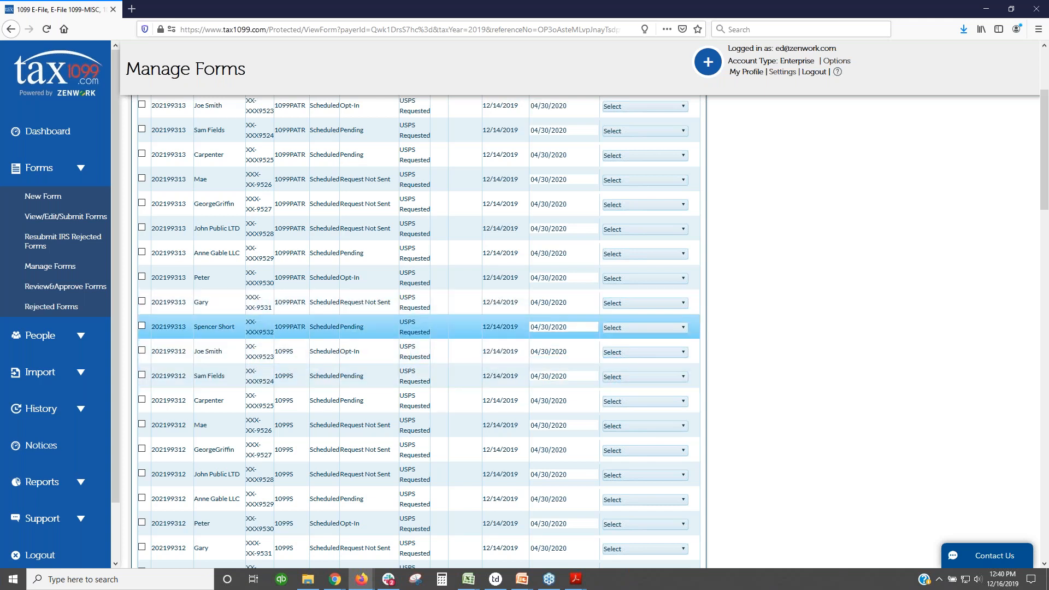
scroll(437, 355, "down", 5)
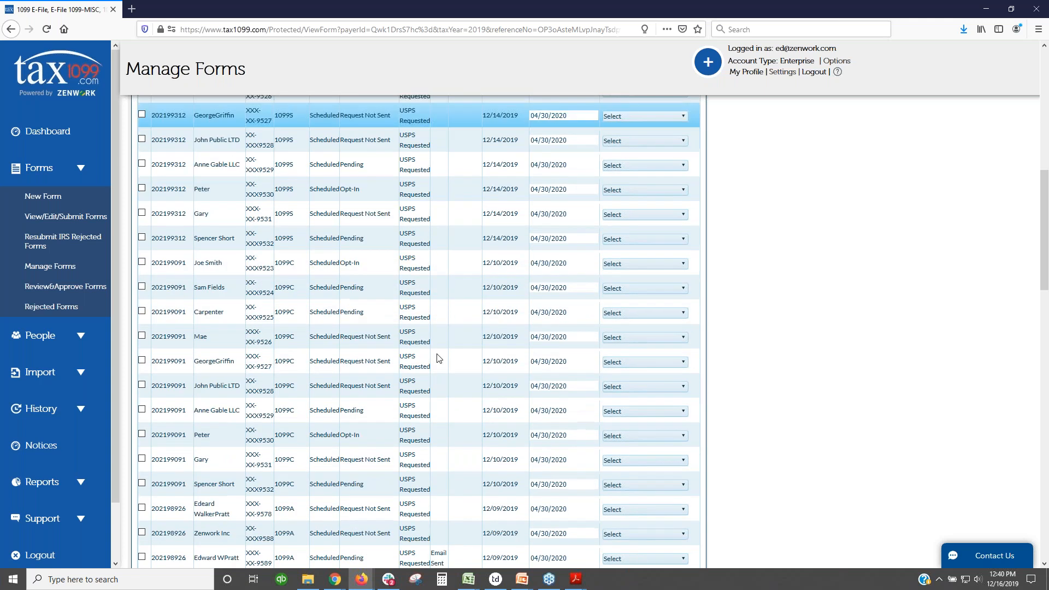
scroll(437, 357, "down", 5)
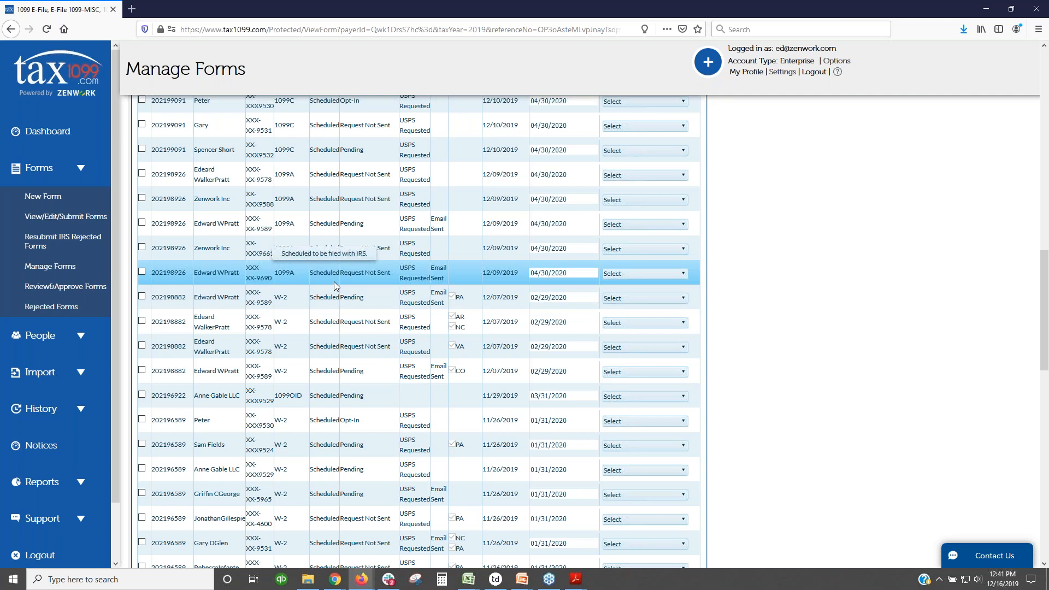
scroll(325, 295, "up", 7)
scroll(325, 404, "up", 8)
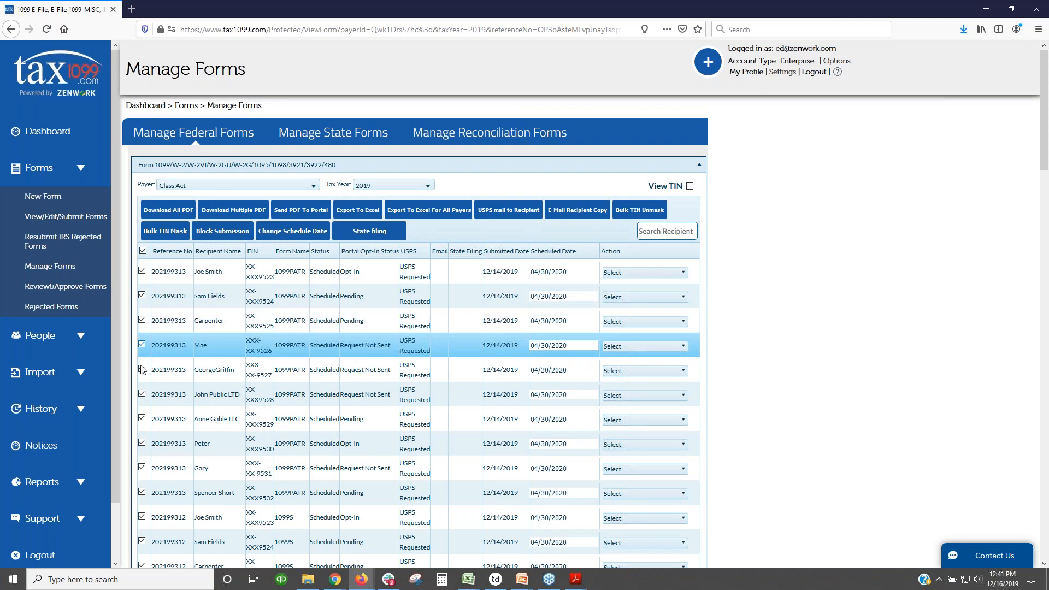
Step: Download all 1099MISC recipient copies as 1099MISC_ClassAct.zip and open it
left_click(162, 213)
left_click(474, 201)
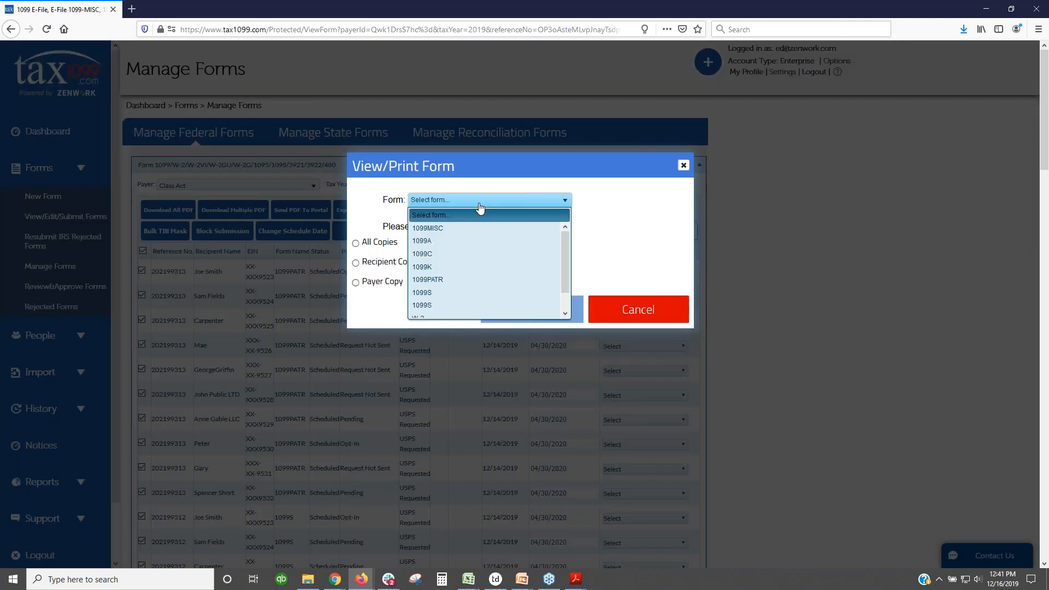
left_click(445, 228)
left_click(355, 263)
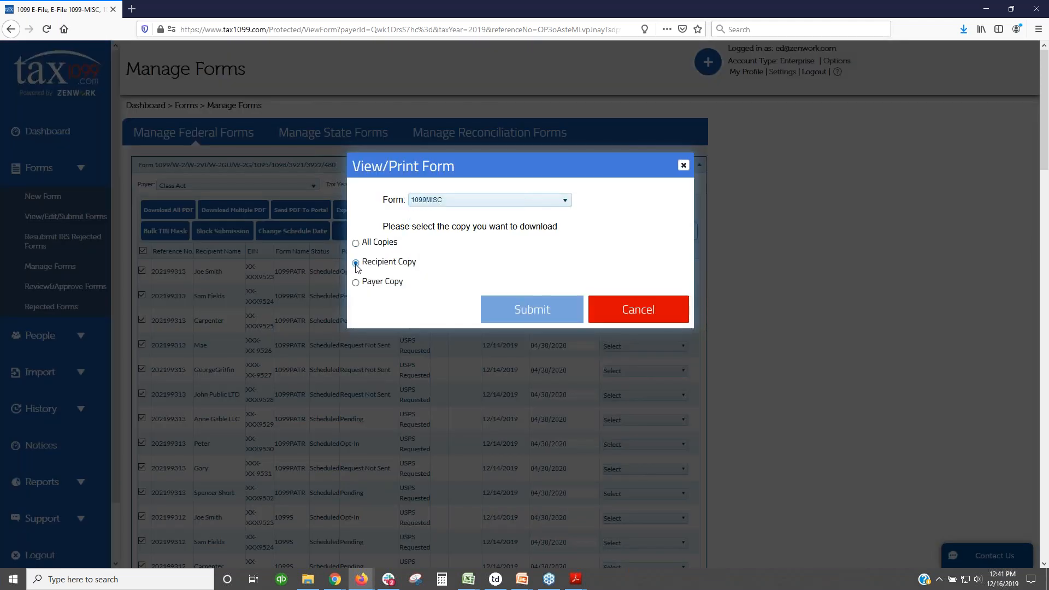
left_click(529, 312)
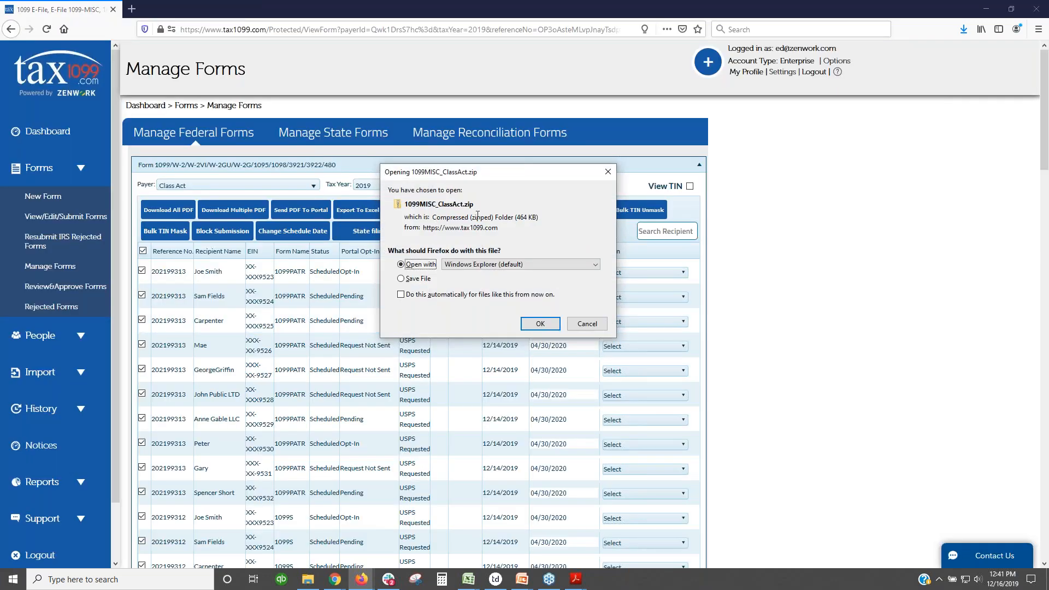
left_click(540, 324)
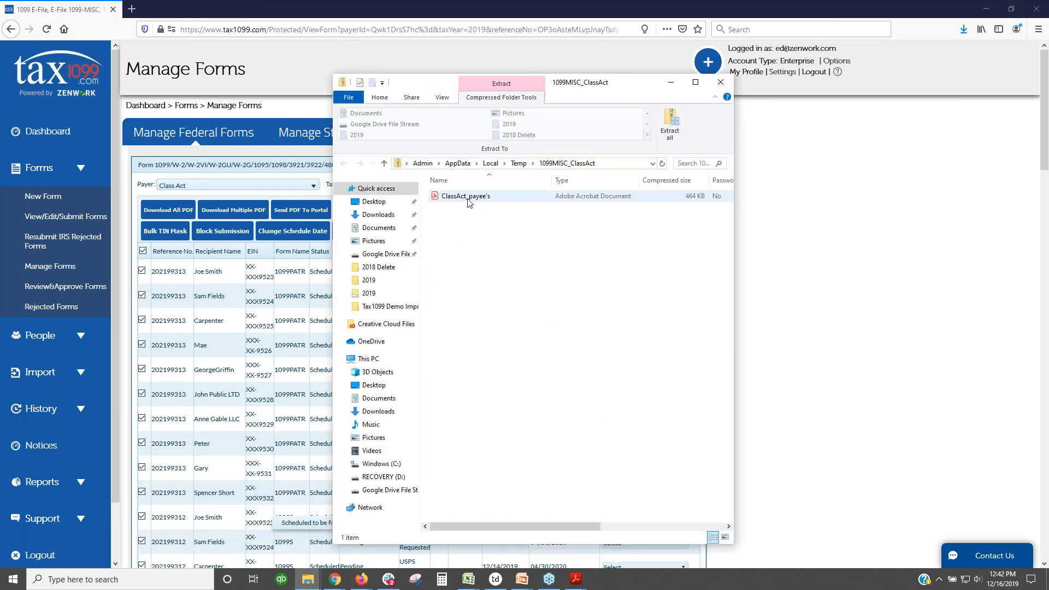
Step: Open ClassAct_payee's.pdf from the zip in Acrobat, then return to Firefox's Manage Forms
left_click(469, 201)
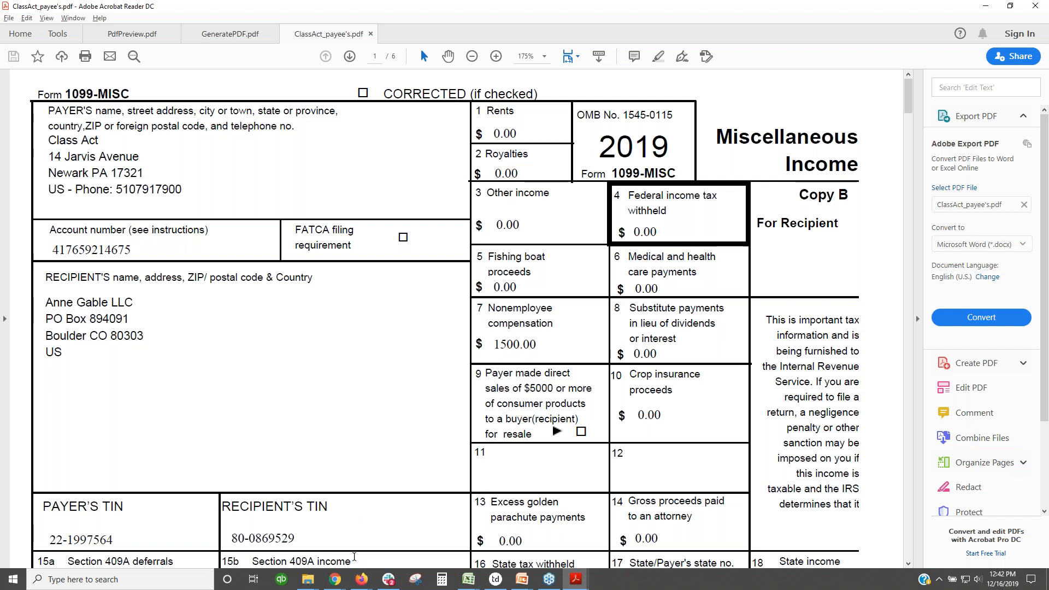
mouse_move(361, 586)
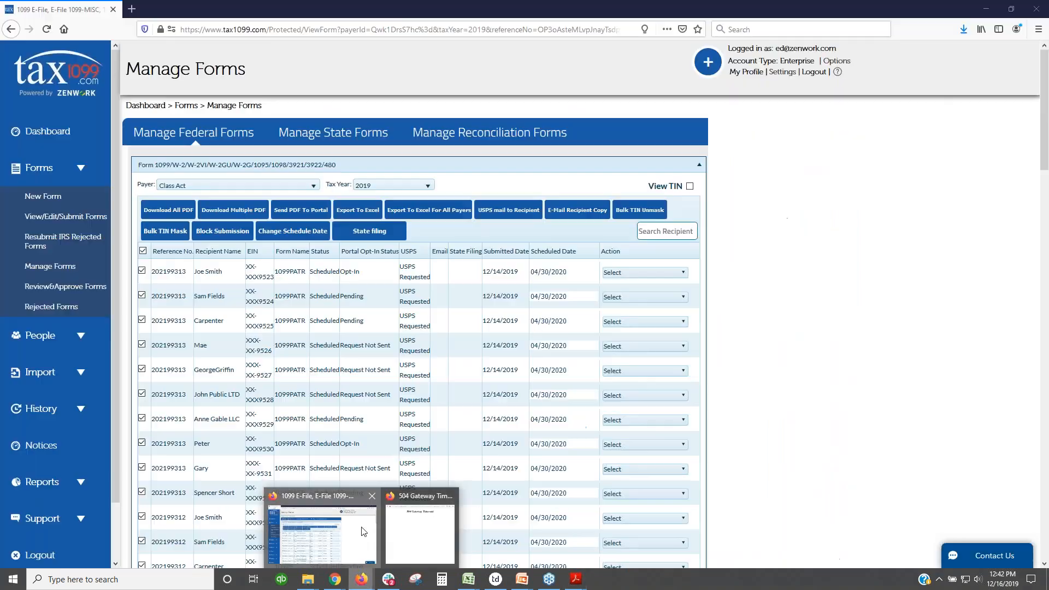
left_click(364, 531)
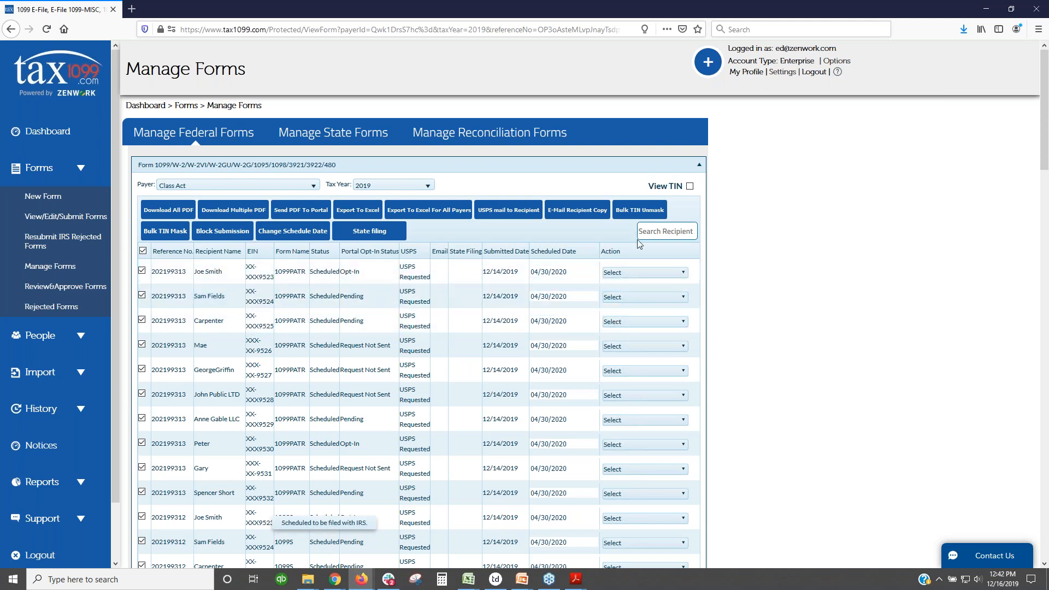
type("g")
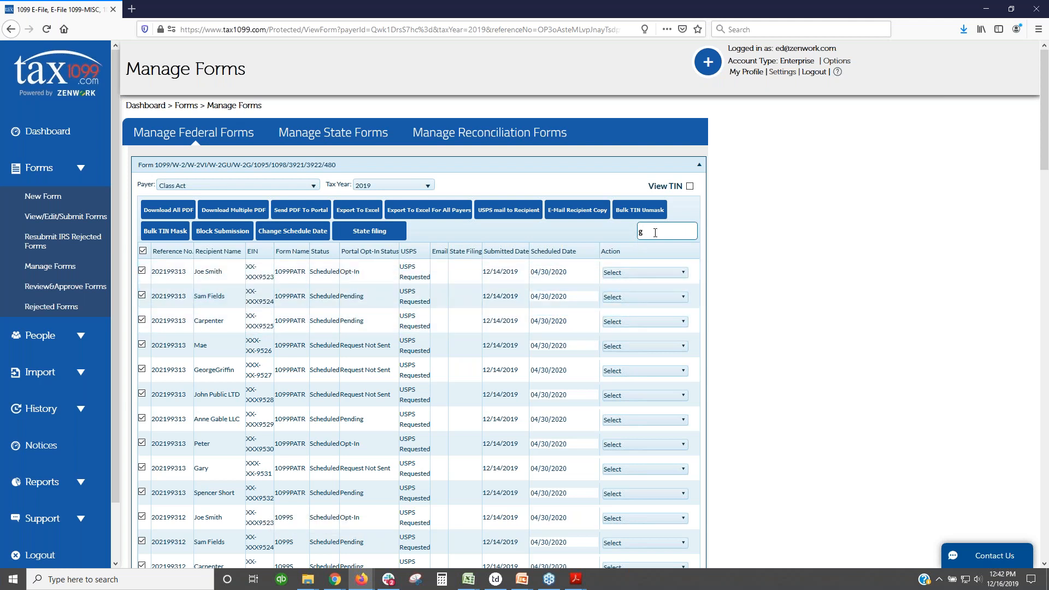
type("eor")
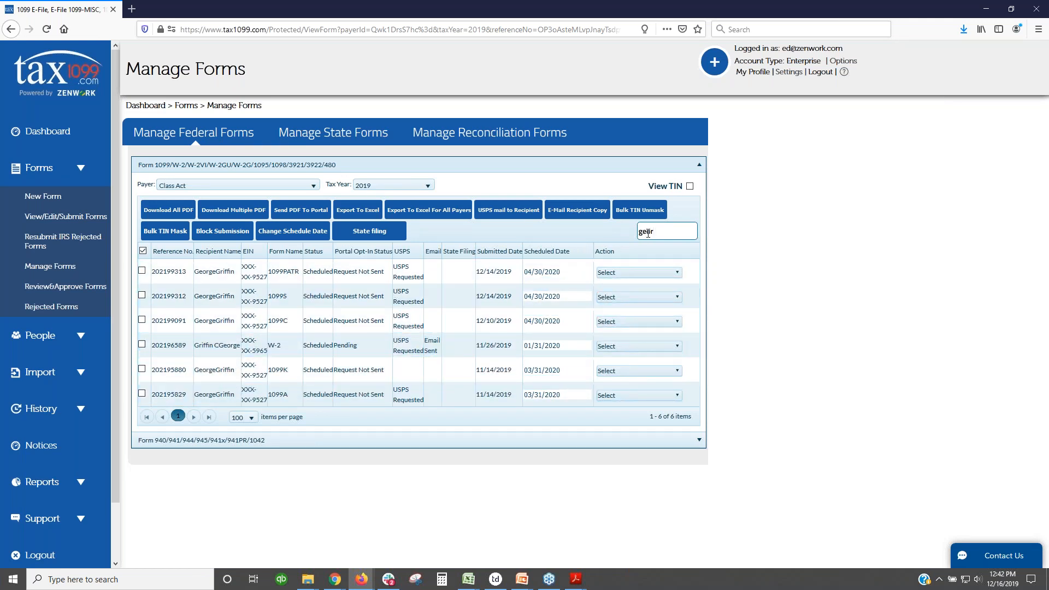
left_click_drag(656, 231, 640, 231)
key("BackSpace")
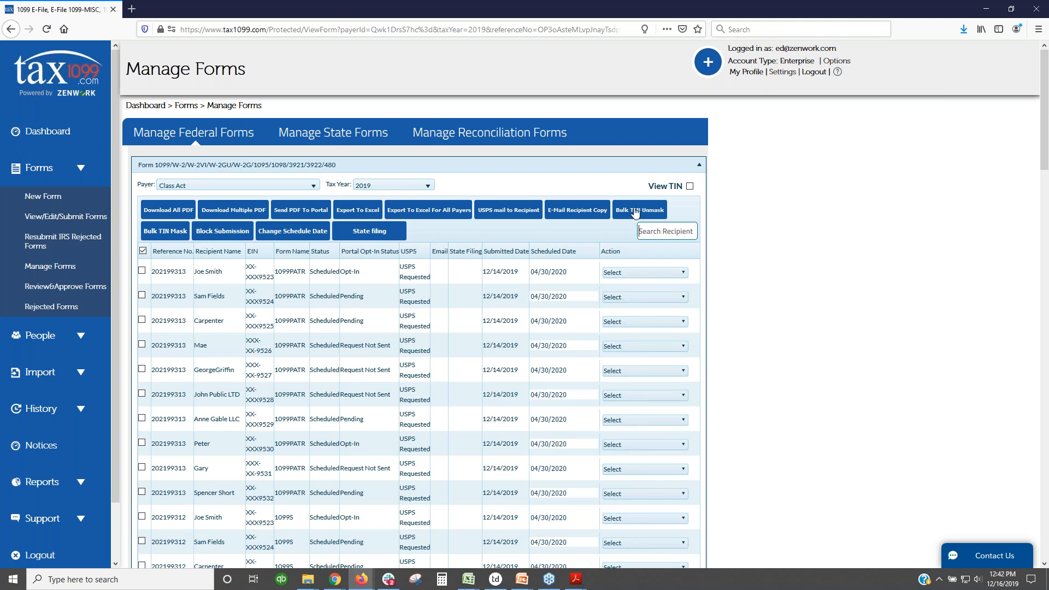
Step: Check a recipient's Action menu without choosing anything, then go to the New Form page
left_click(678, 275)
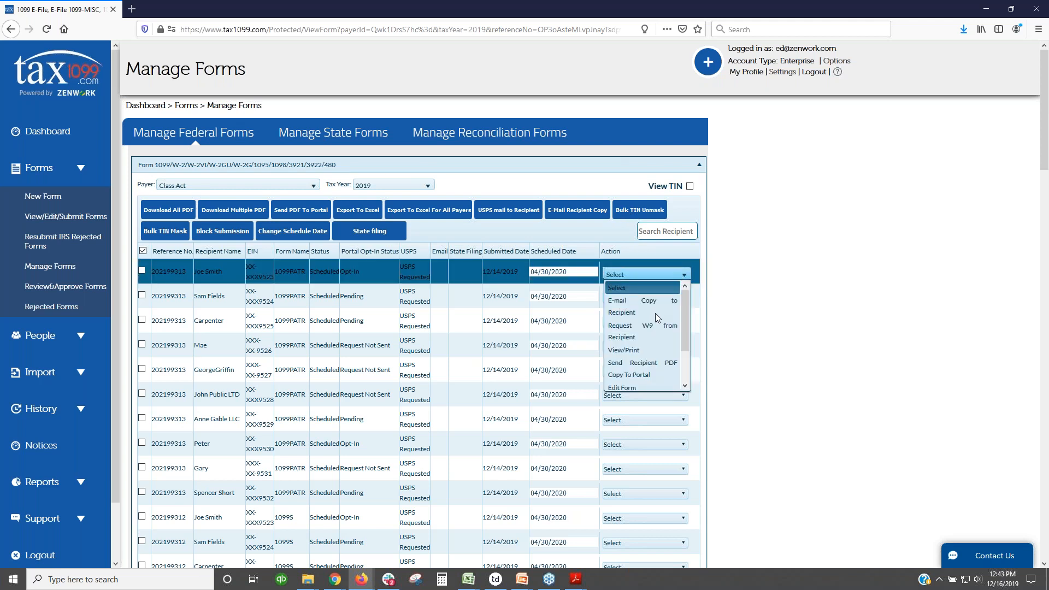
scroll(654, 313, "down", 2)
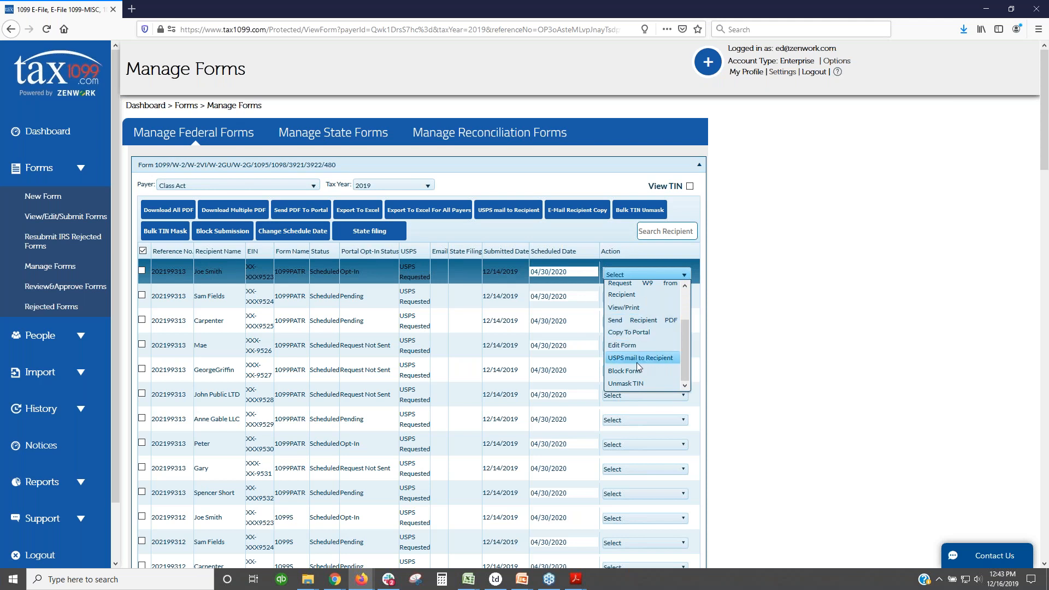
left_click(749, 363)
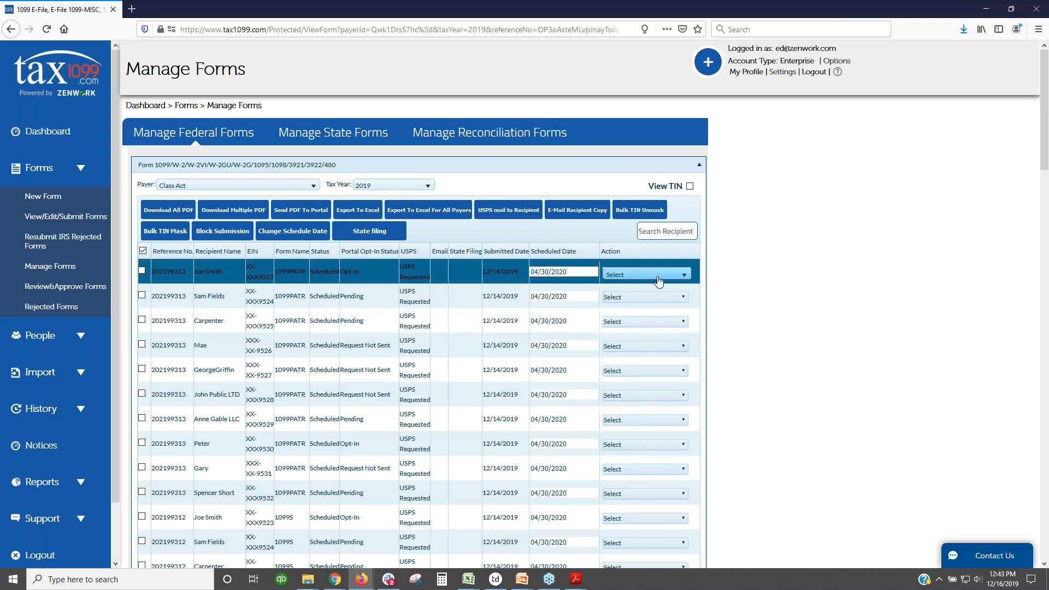
left_click(658, 281)
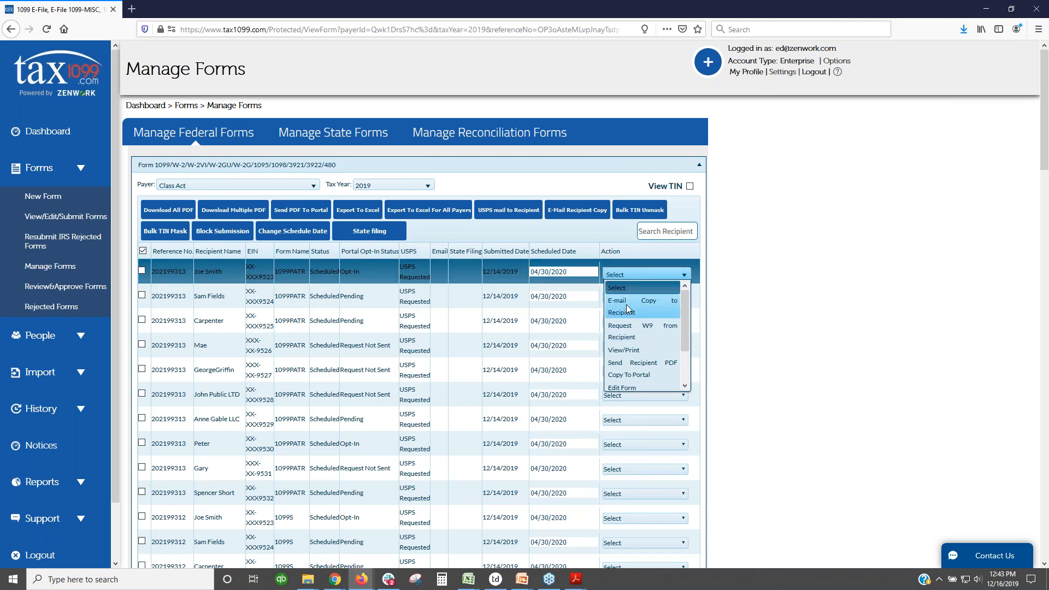
left_click(732, 304)
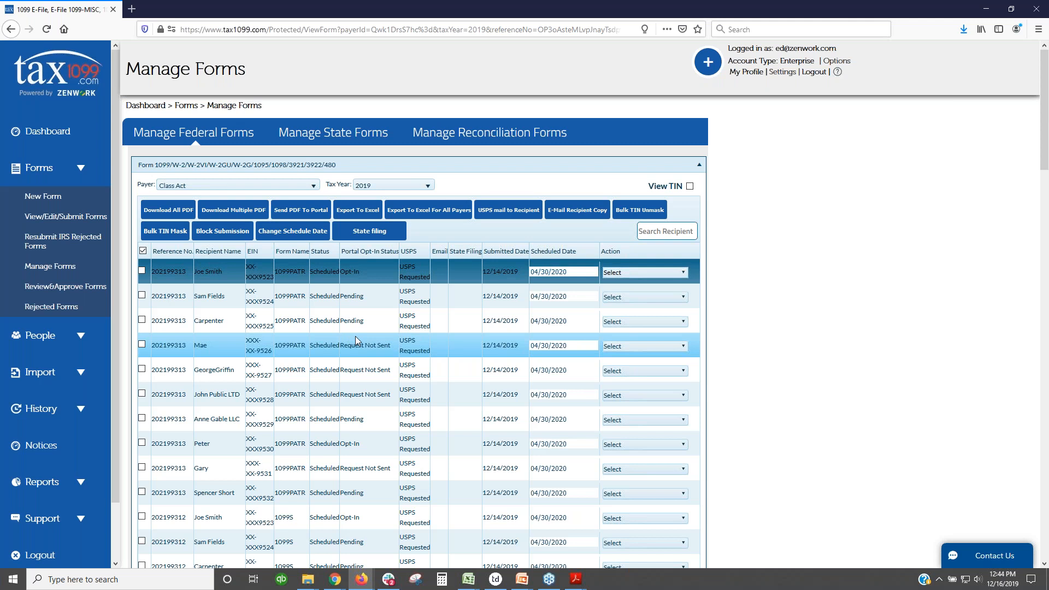
left_click(58, 203)
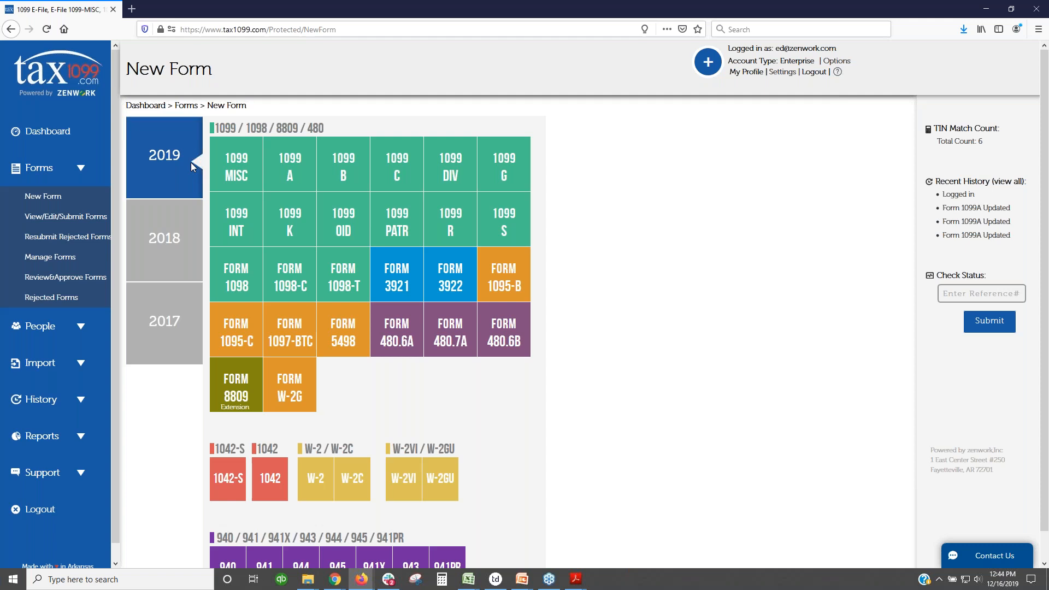
Step: Start a Corrected 2019 1099-MISC with payer Class Act and recipient Anne Gable LLC
left_click(242, 170)
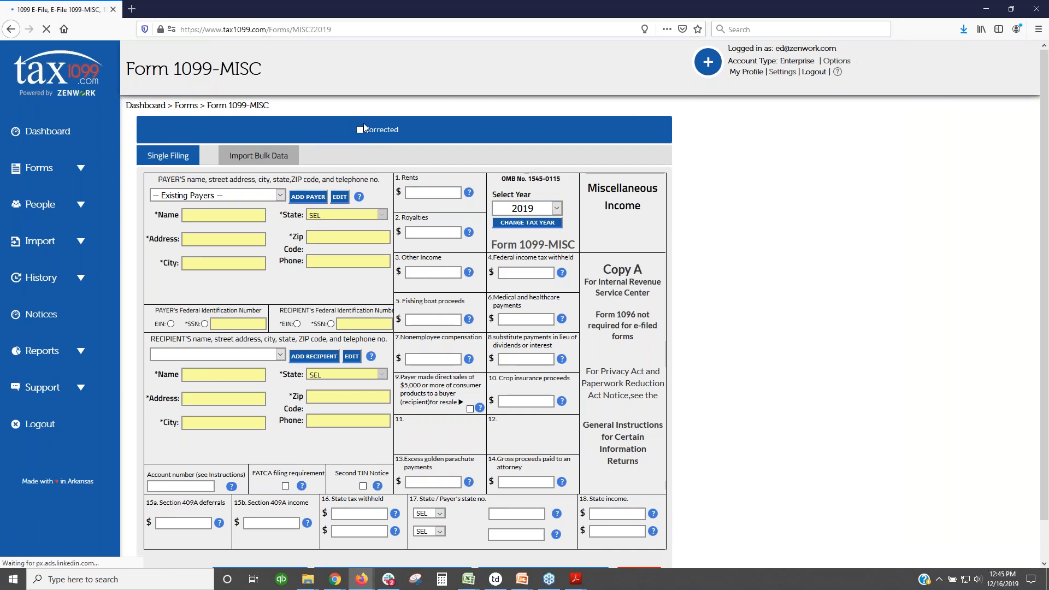
left_click(280, 197)
scroll(213, 262, "down", 3)
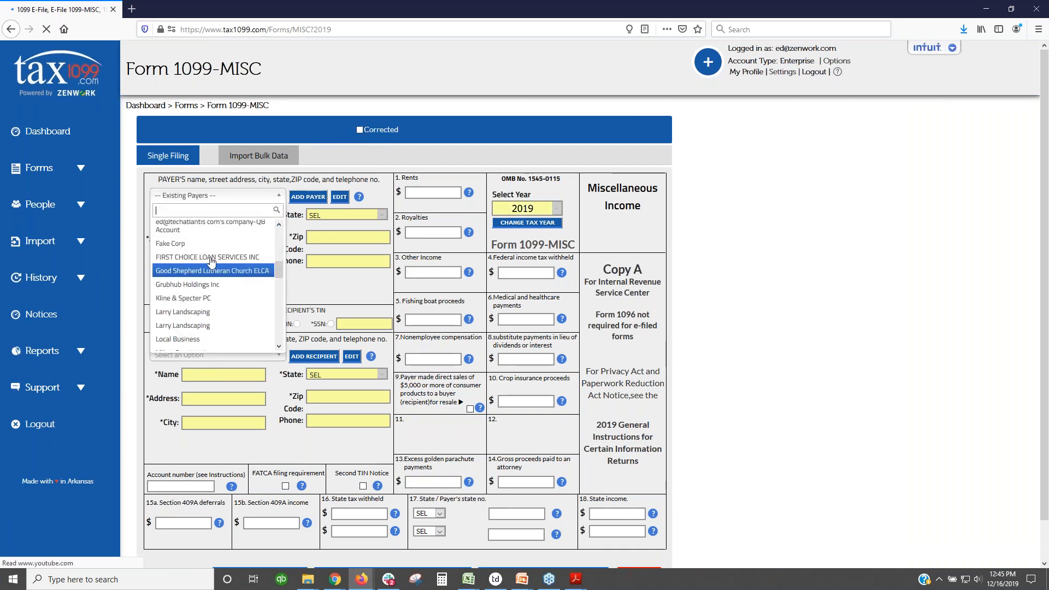
left_click(213, 298)
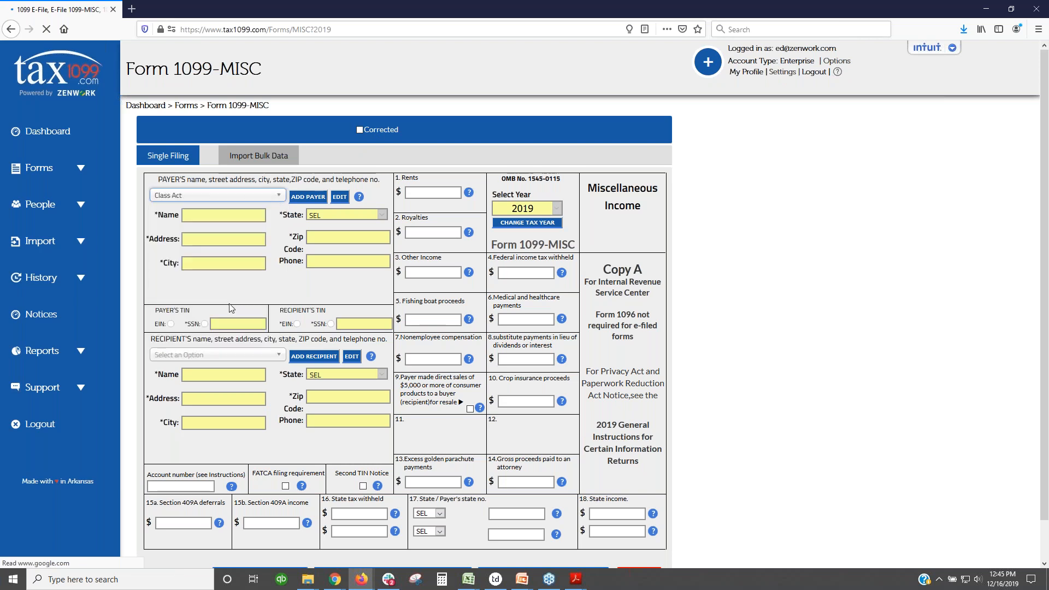
left_click(271, 356)
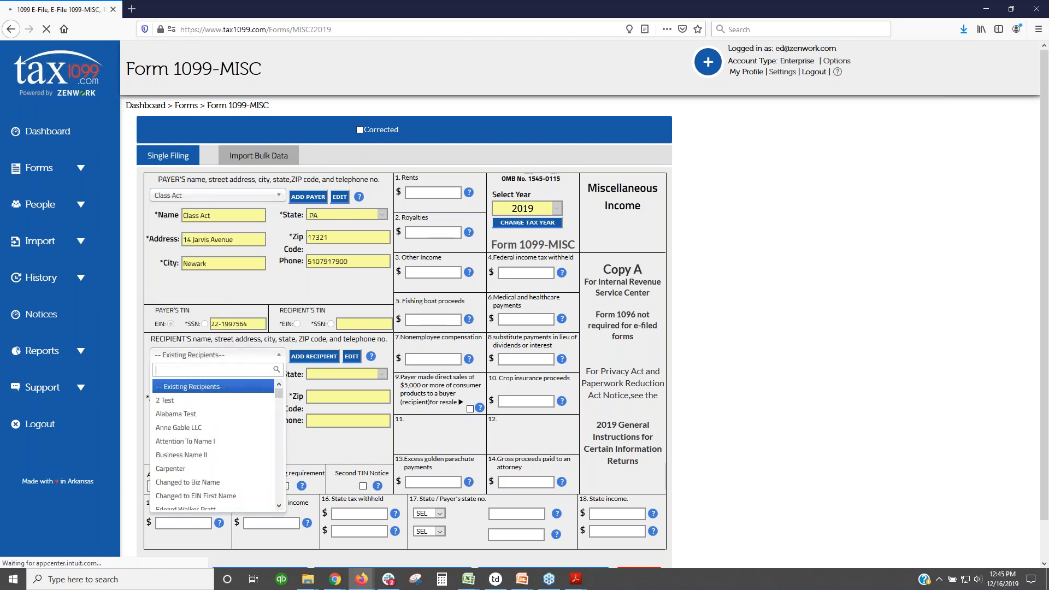
left_click(213, 428)
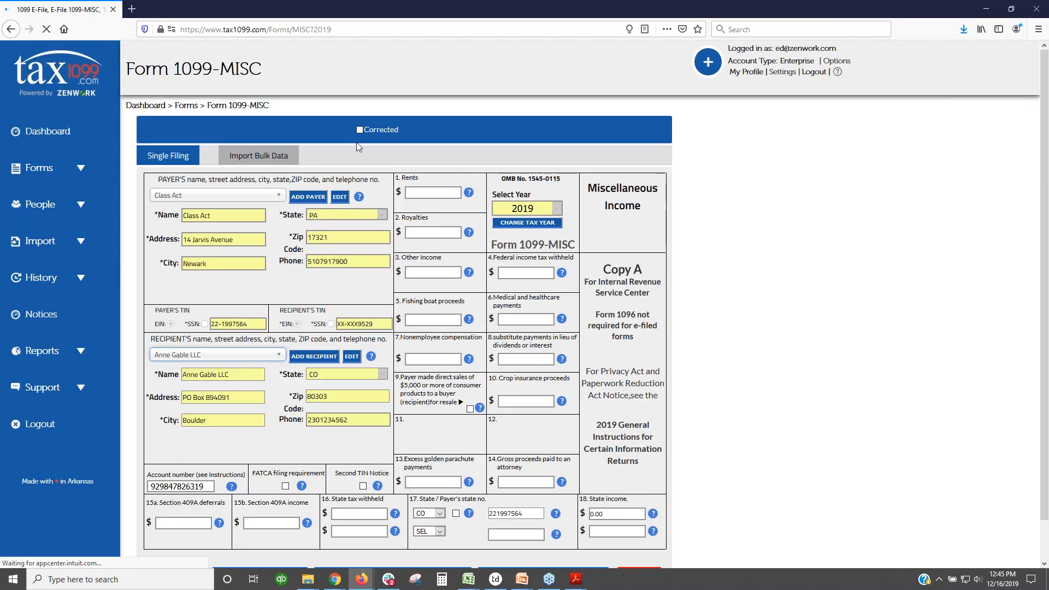
left_click(359, 129)
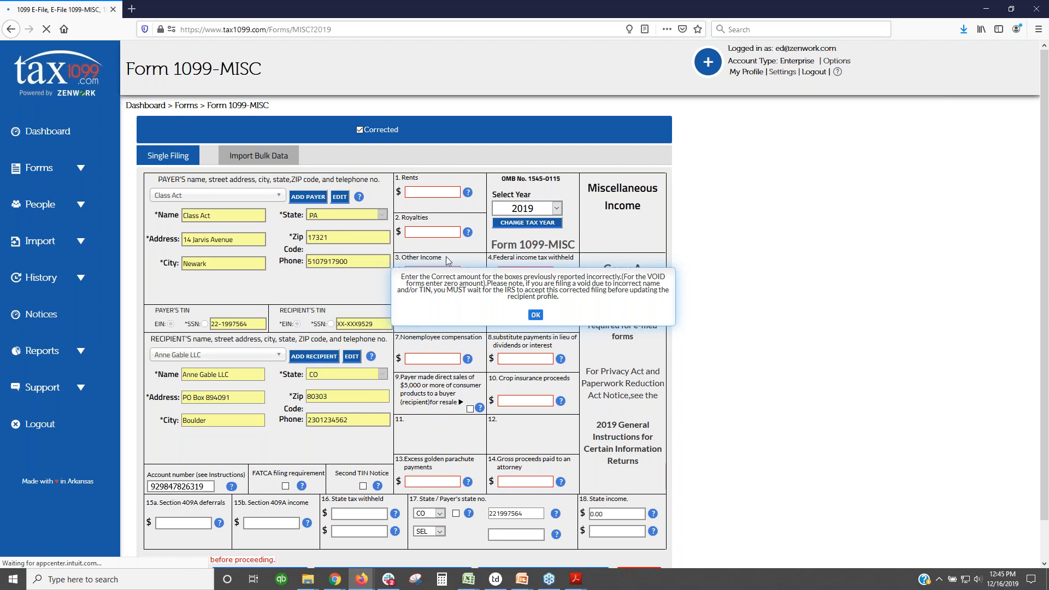
Step: Dismiss the corrected notice and enter 10000 as box 7 nonemployee compensation
left_click(535, 316)
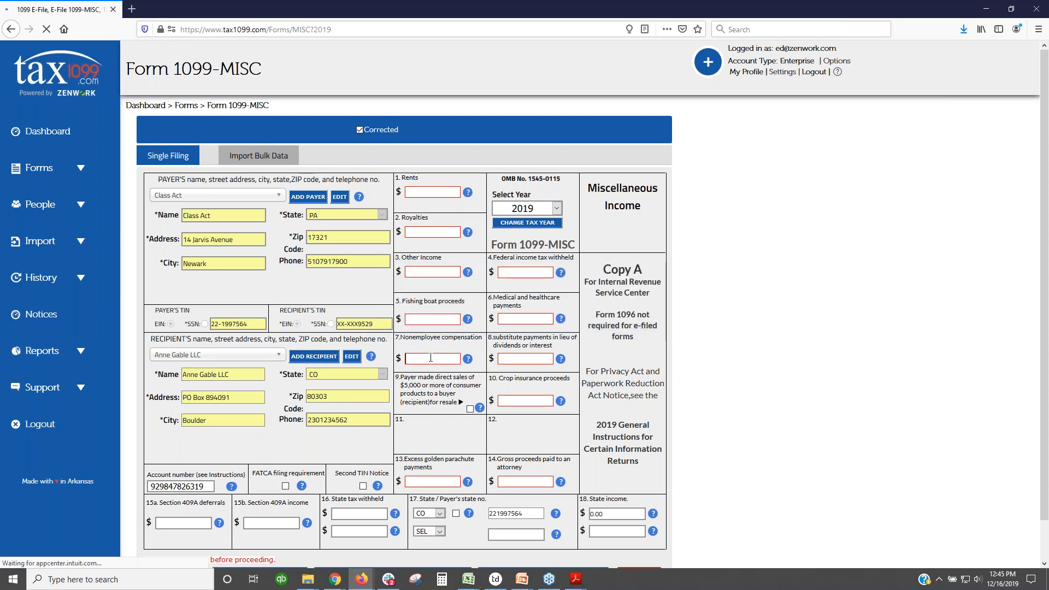
left_click(431, 358)
type("10000")
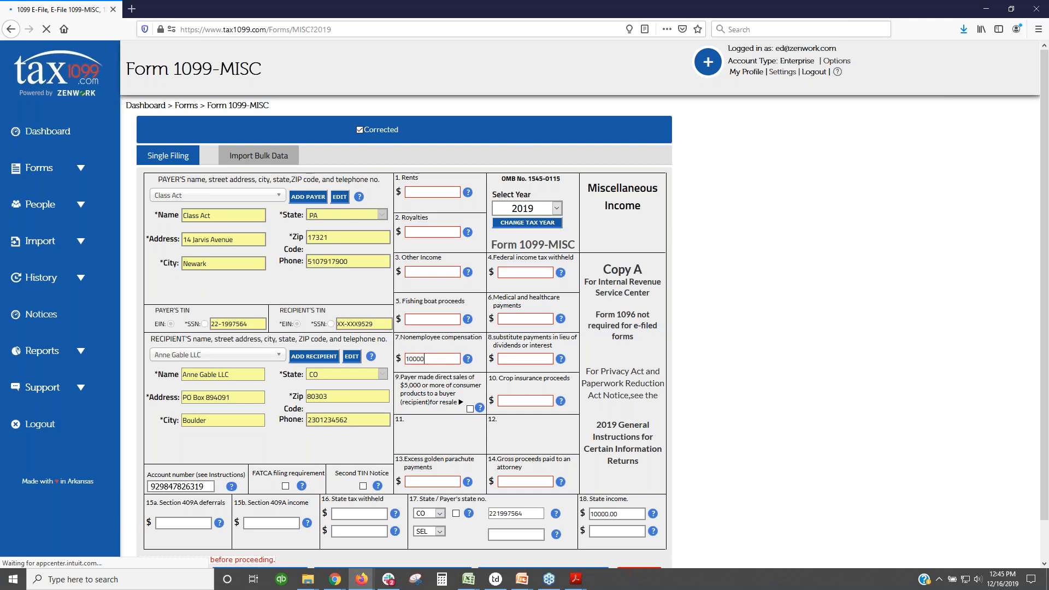
key("Tab")
scroll(442, 342, "down", 2)
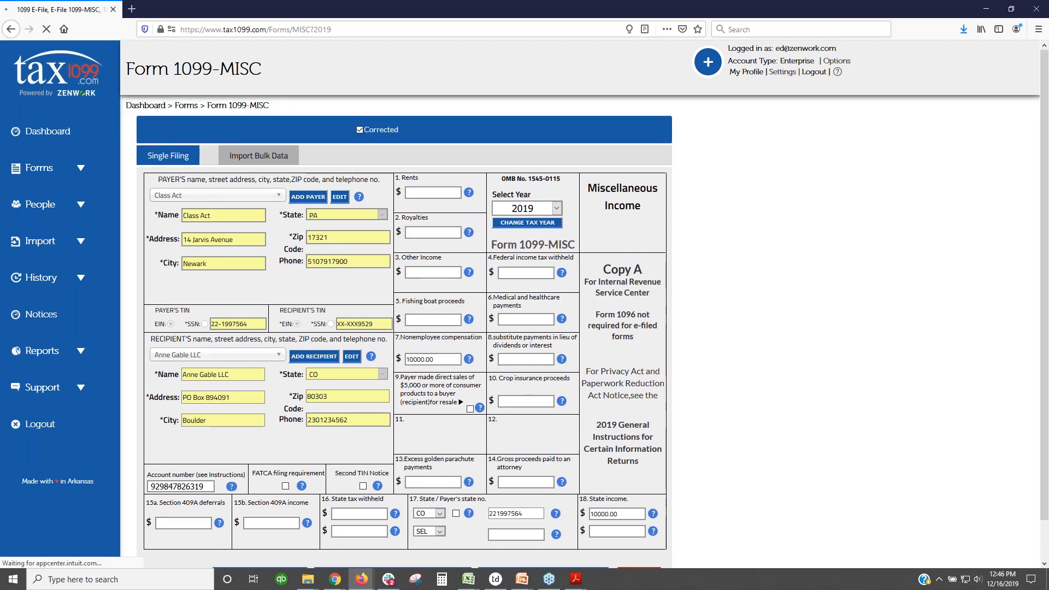
left_click(74, 181)
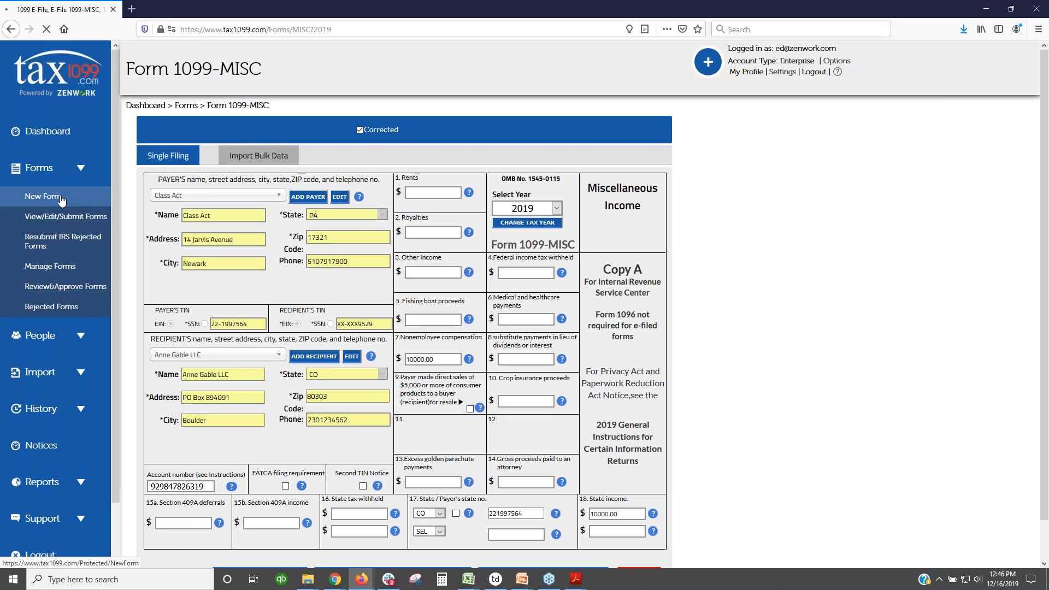
Step: Start a new blank 2019 Form 1099-INT from the New Form page
left_click(61, 198)
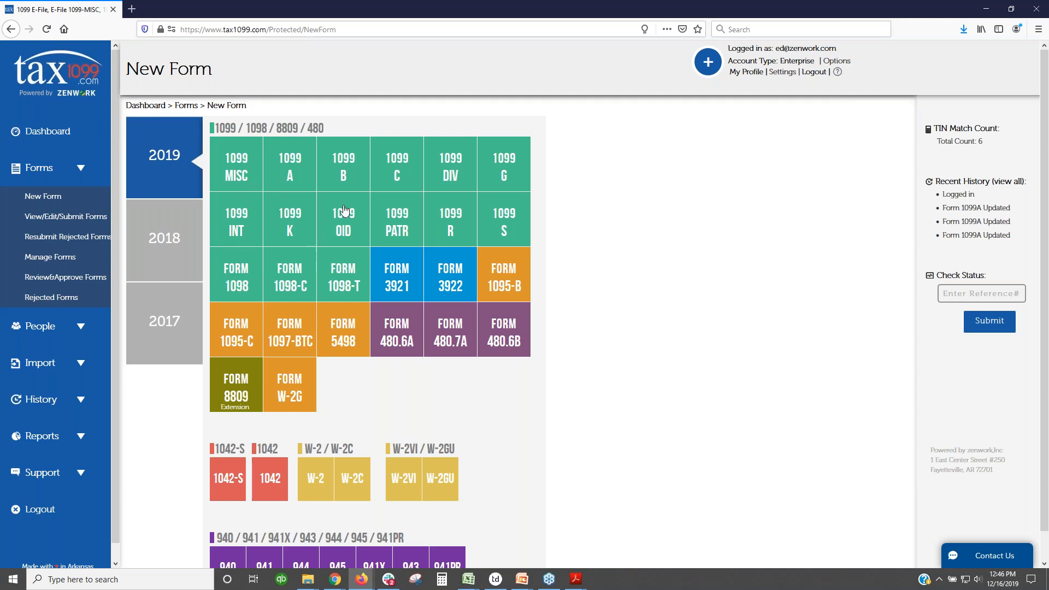
left_click(228, 219)
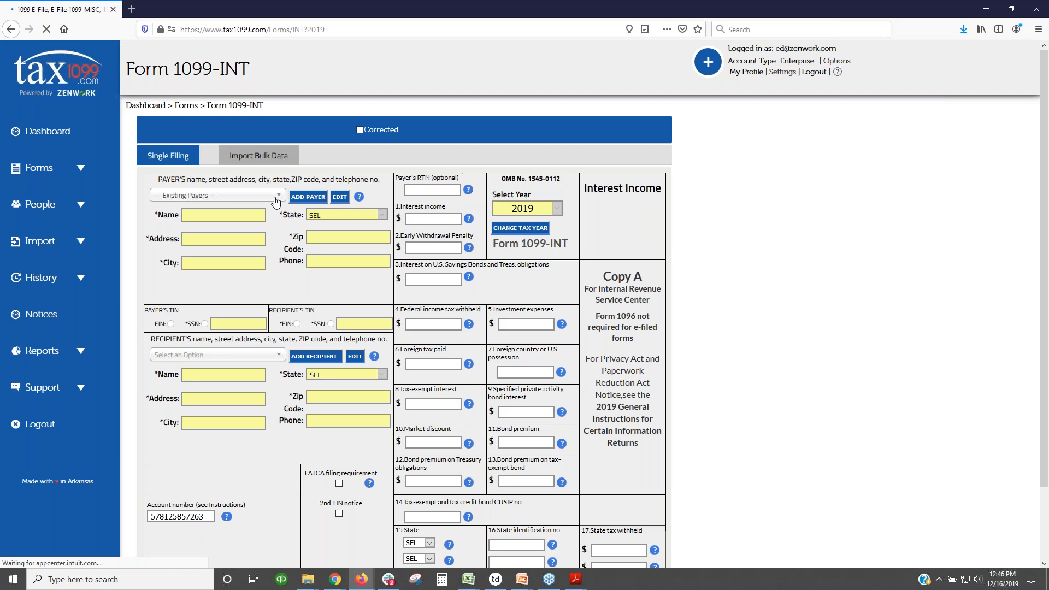
Step: Fill the 1099-INT payer with saved payer Fake Corp instead of adding a new one
left_click(308, 198)
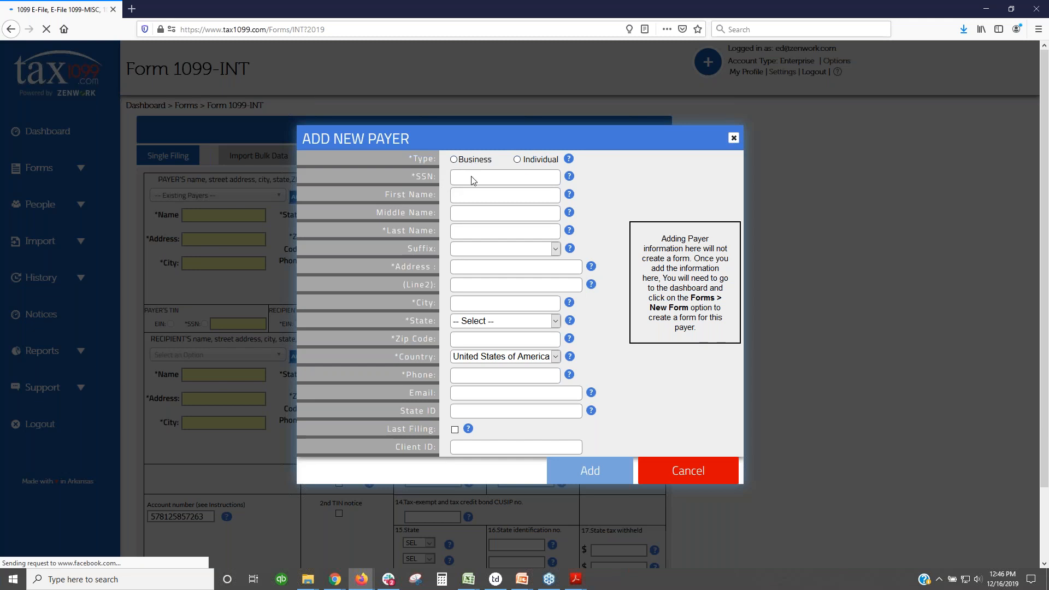
left_click(686, 481)
left_click(275, 197)
scroll(232, 274, "down", 3)
left_click(192, 310)
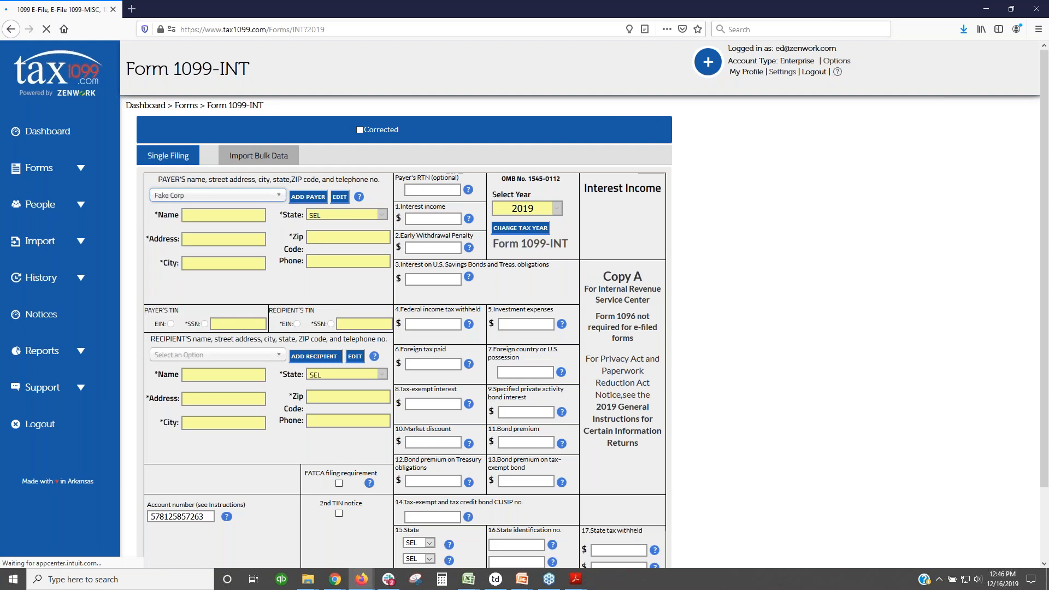
Step: Try the Add Recipient form's business/individual type options, then cancel it
left_click(304, 357)
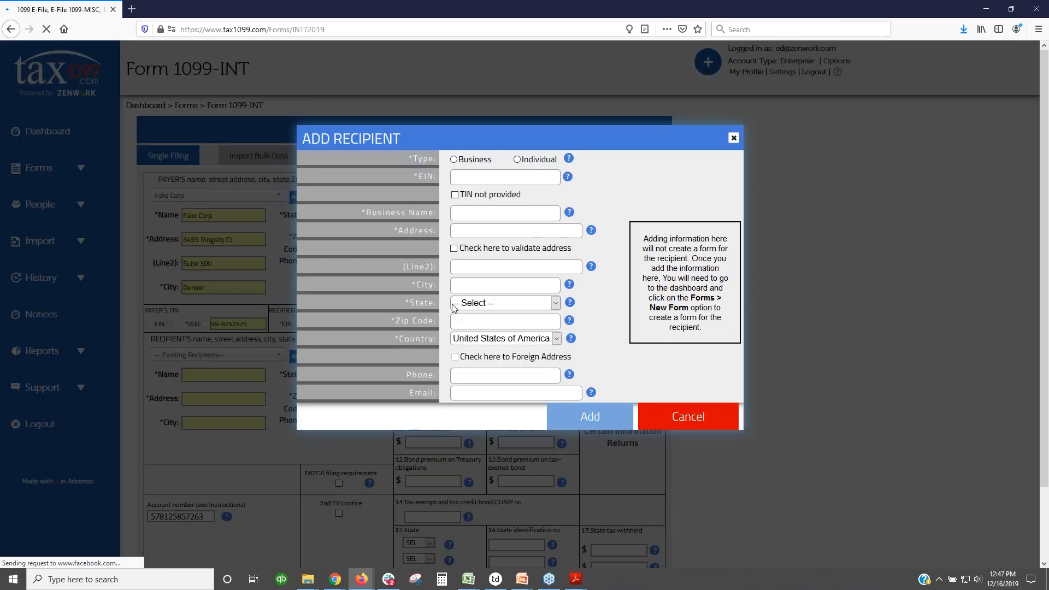
left_click(455, 159)
left_click(517, 160)
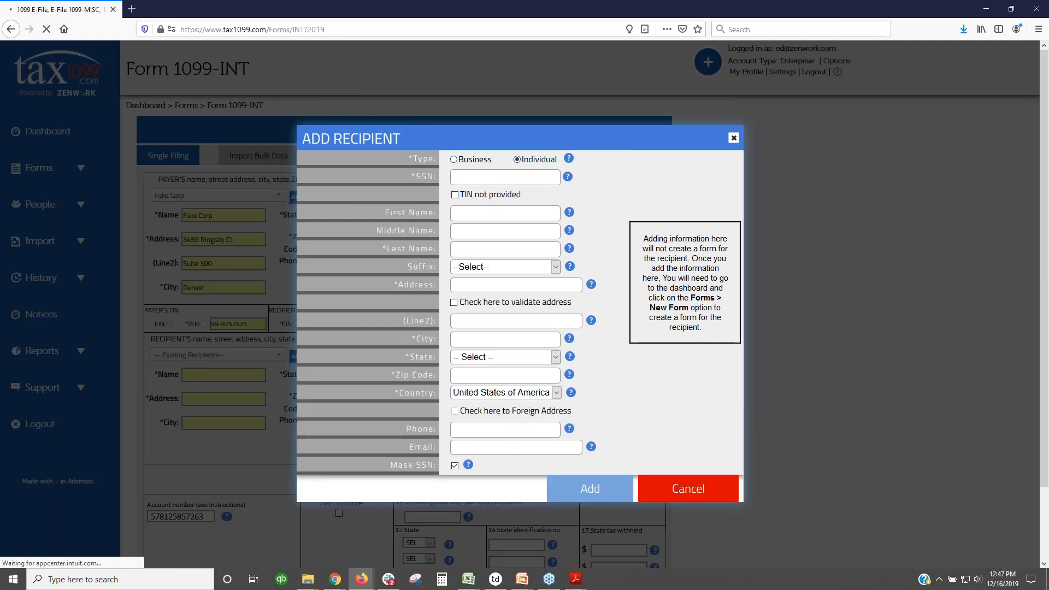
left_click(455, 160)
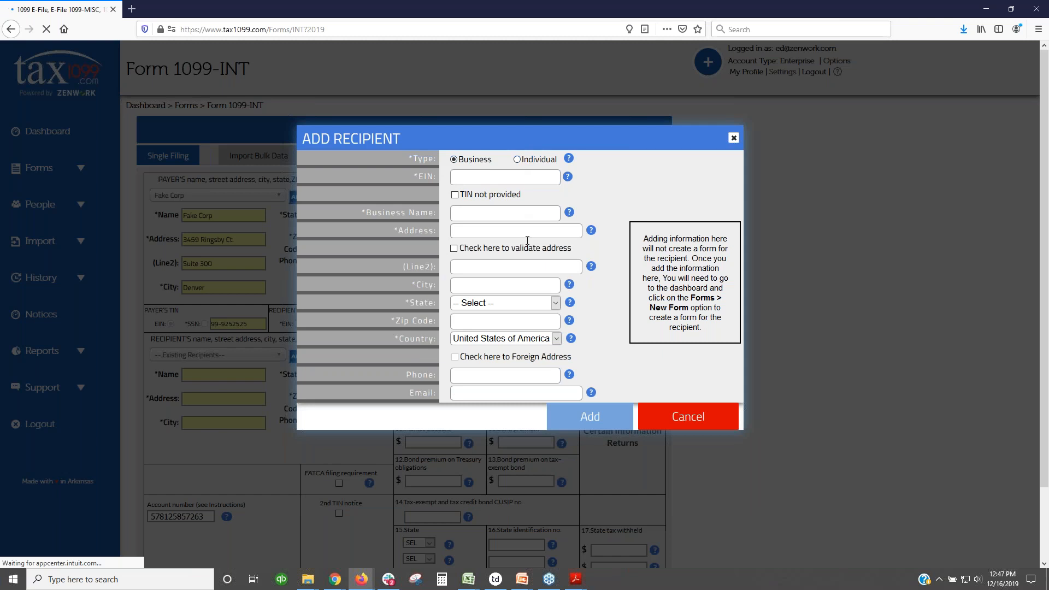
left_click(688, 416)
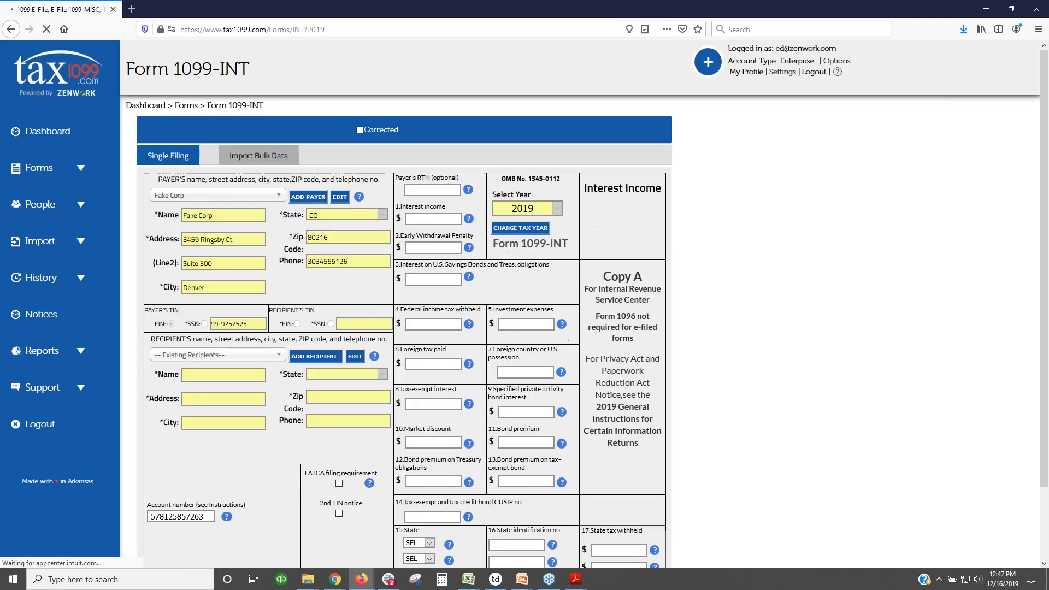
Step: Load saved recipient First test 1 into the 1099-INT after previewing a recipient's editor
left_click(273, 356)
key("Down")
key("Down")
key("Down")
key("Down")
key("Down")
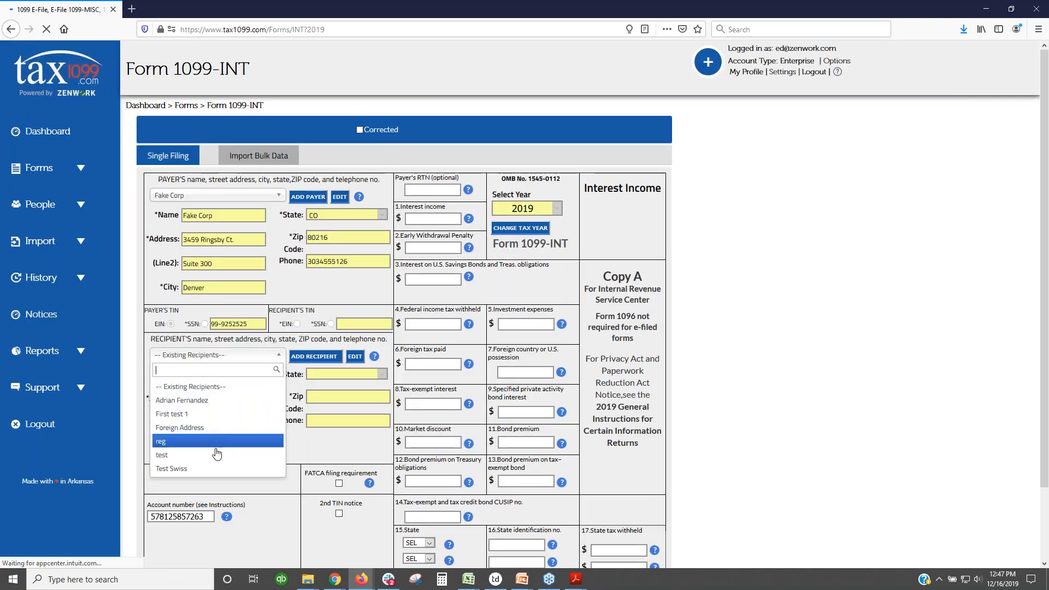
left_click(228, 400)
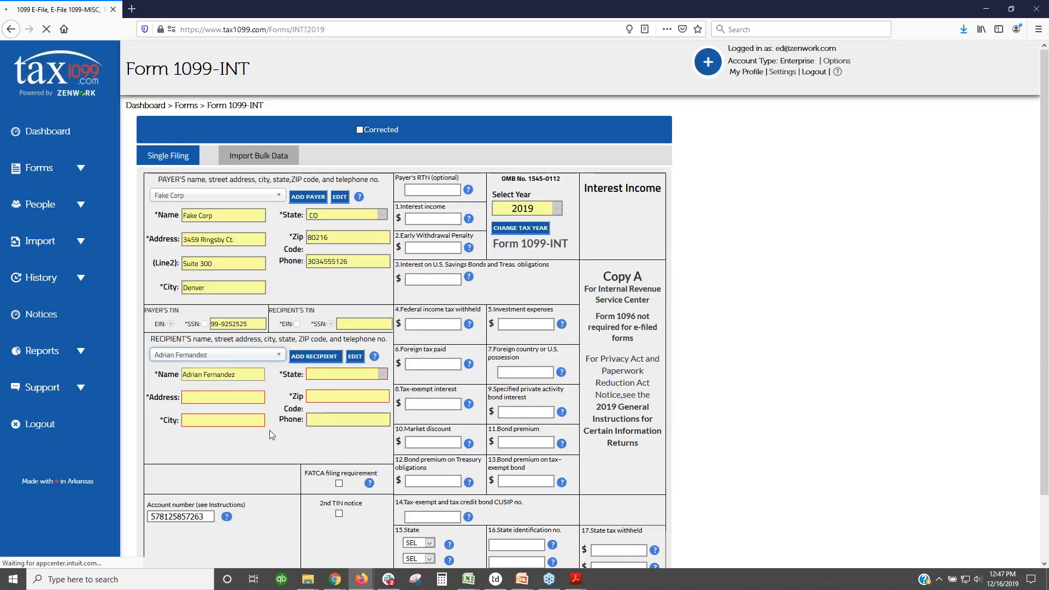
left_click(355, 356)
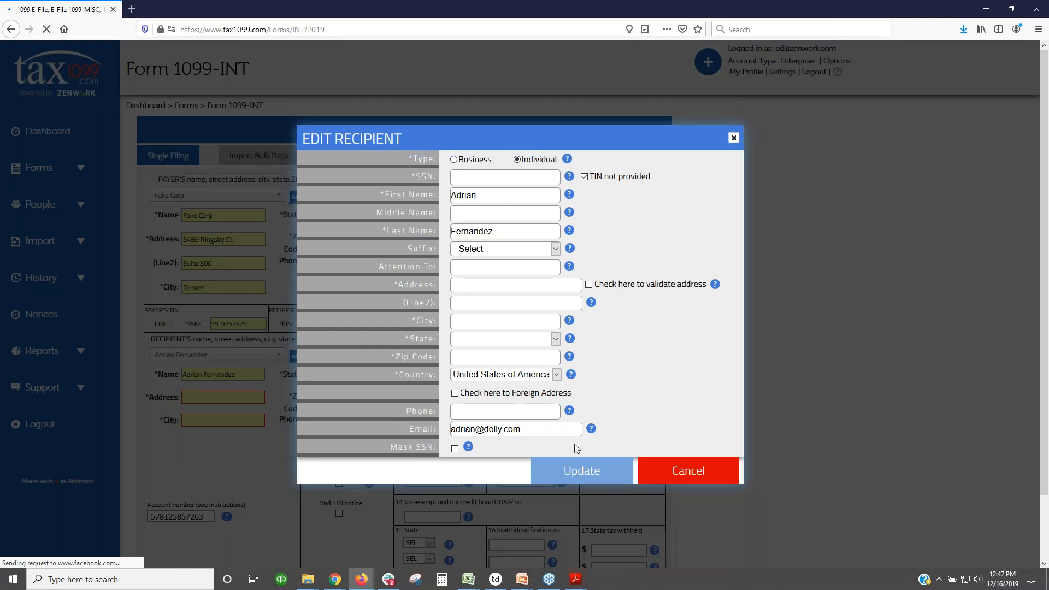
left_click(716, 479)
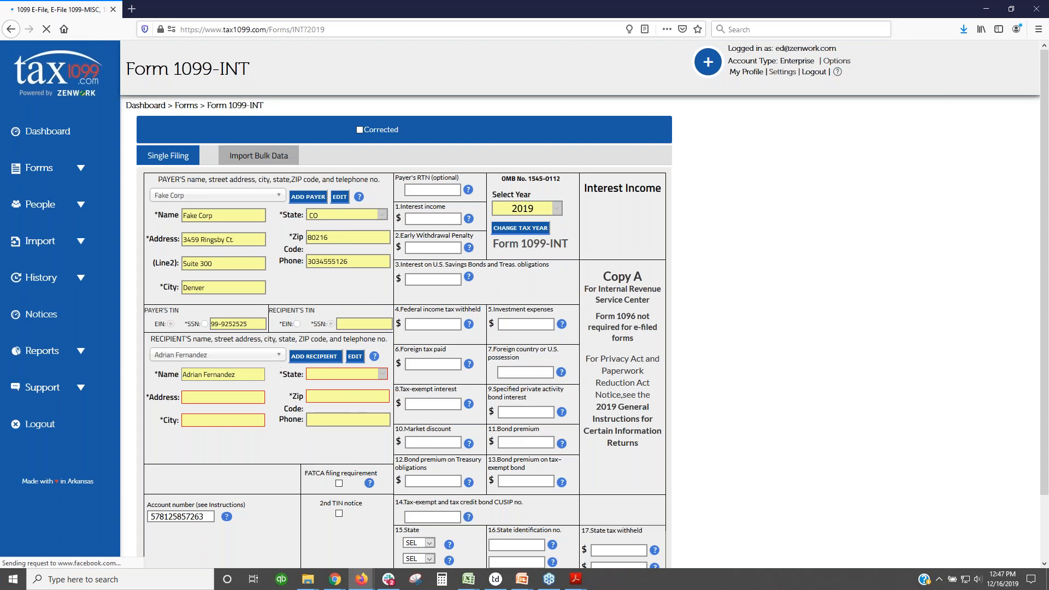
left_click(269, 356)
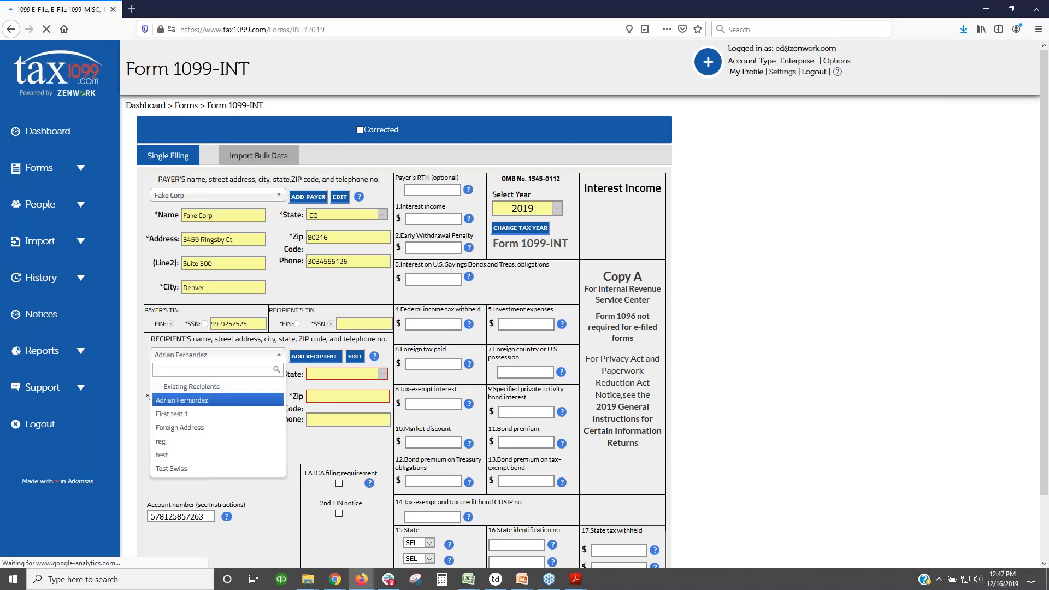
left_click(201, 419)
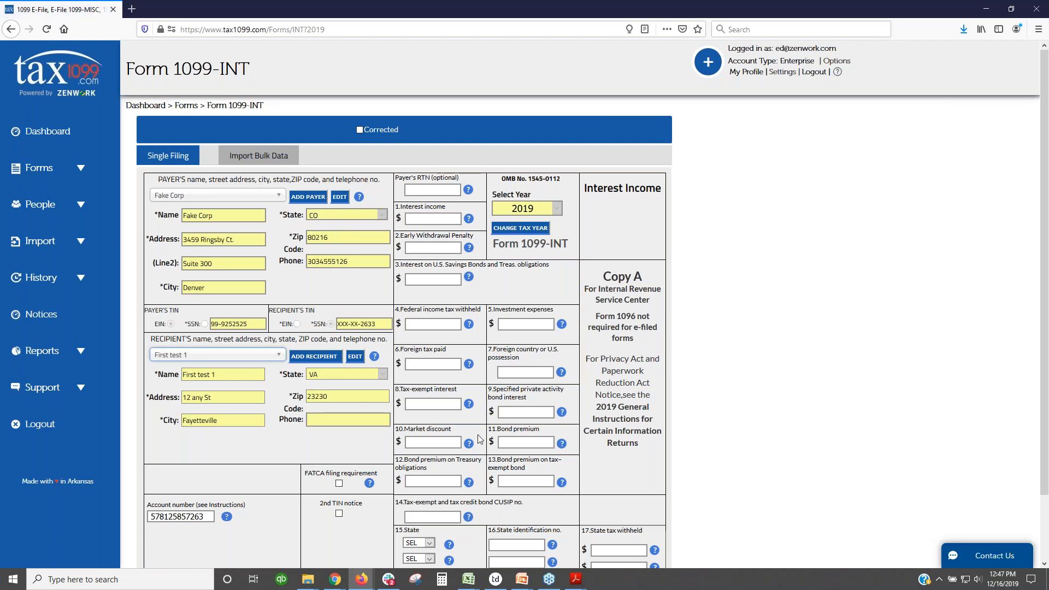
scroll(478, 437, "down", 2)
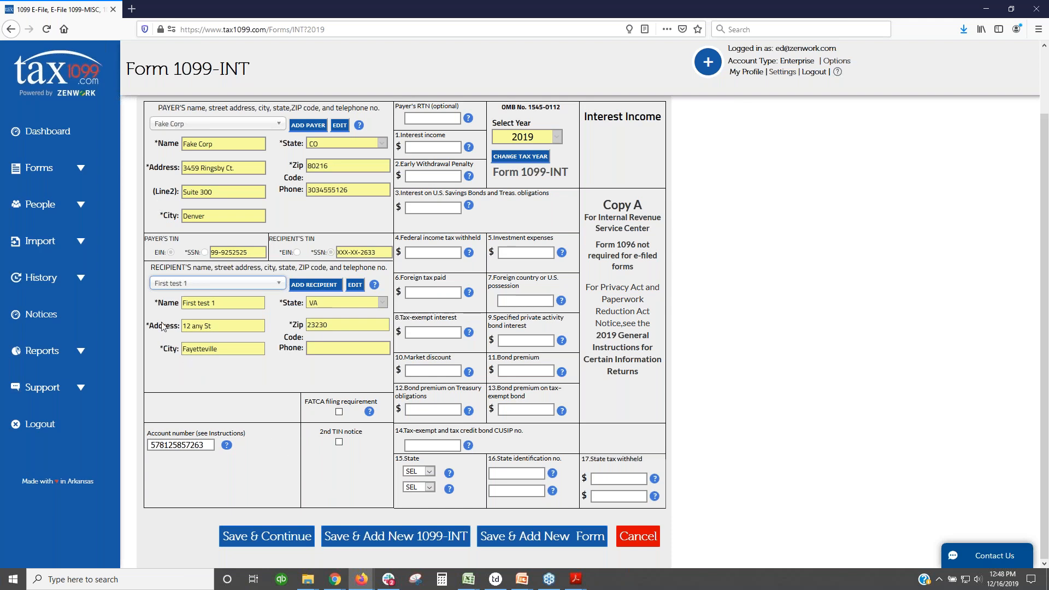
Step: Open the QuickBooks Desktop page under Import in the sidebar
left_click(80, 243)
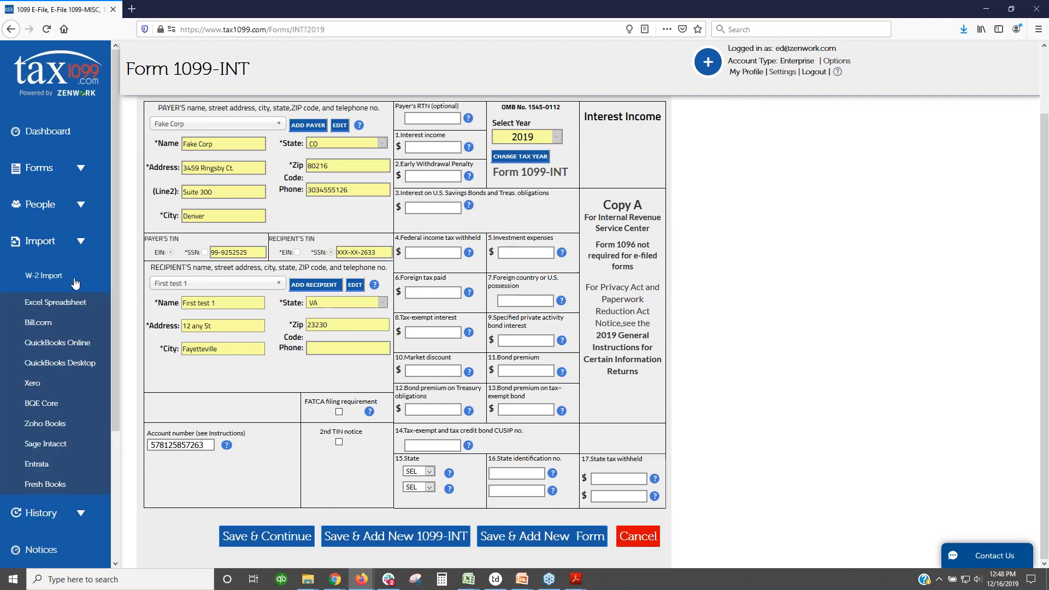
left_click(68, 367)
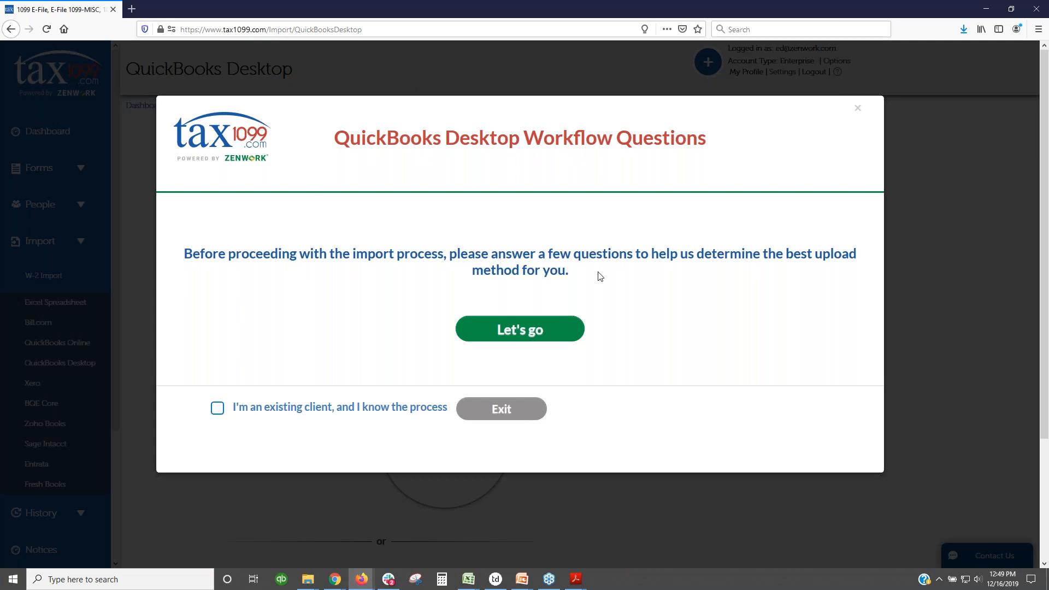
Step: Answer the workflow questions stating the QuickBooks Desktop version is older than 2017
left_click(522, 331)
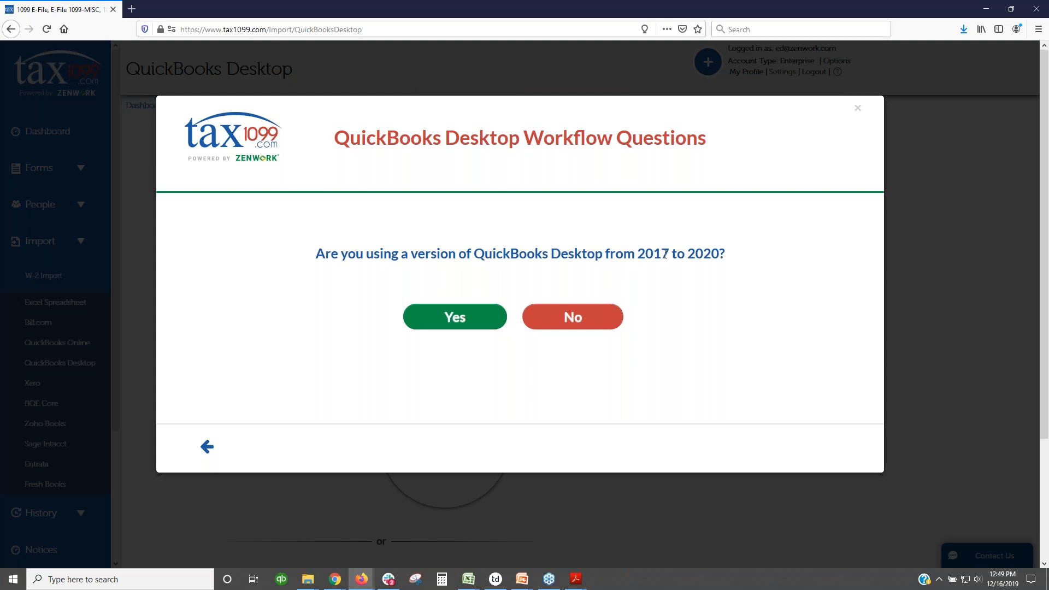
left_click(452, 322)
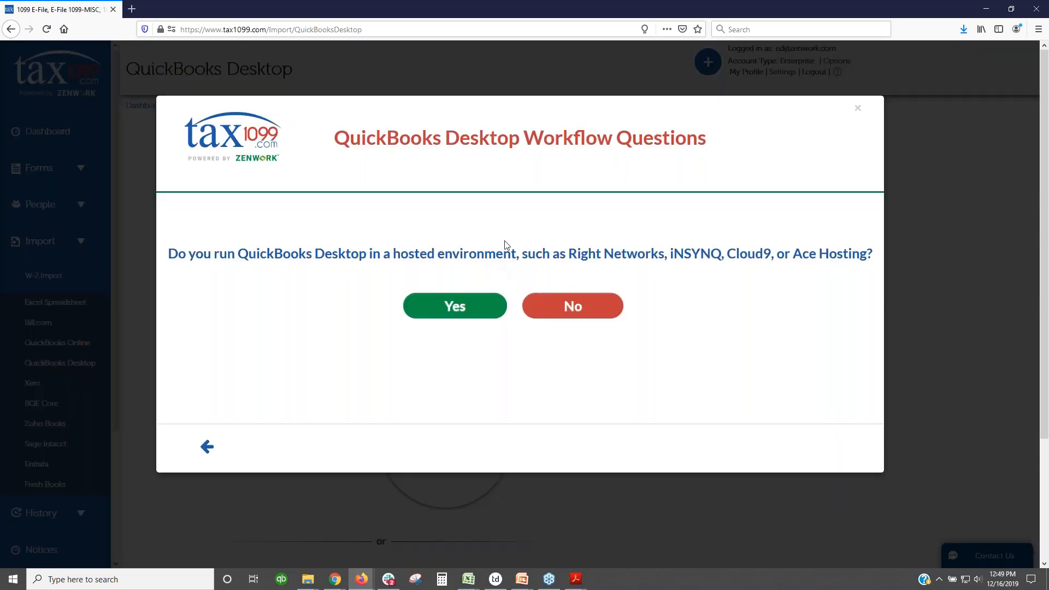
left_click(207, 447)
left_click(206, 447)
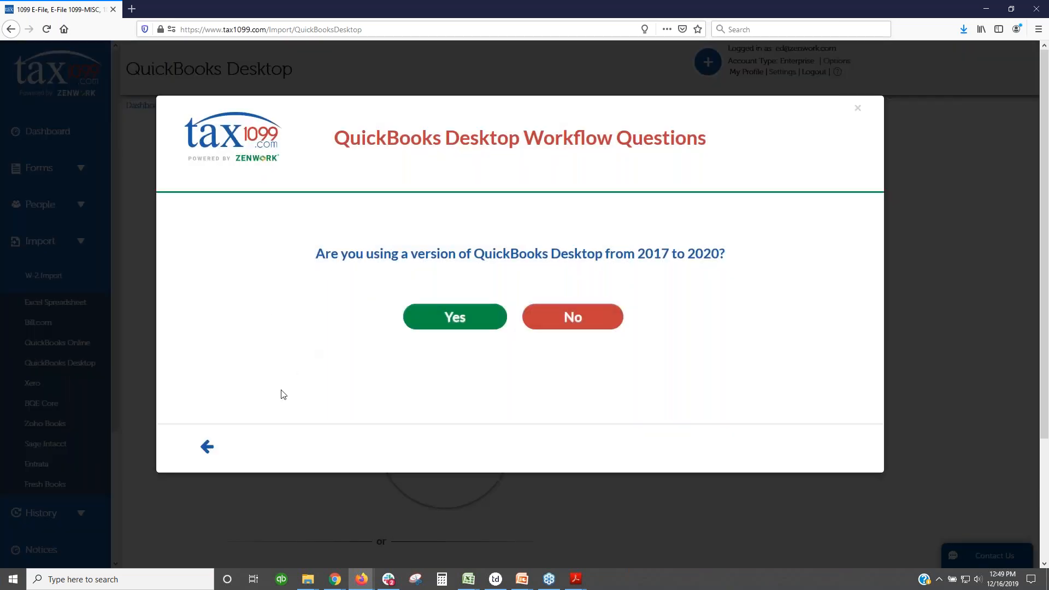
left_click(572, 322)
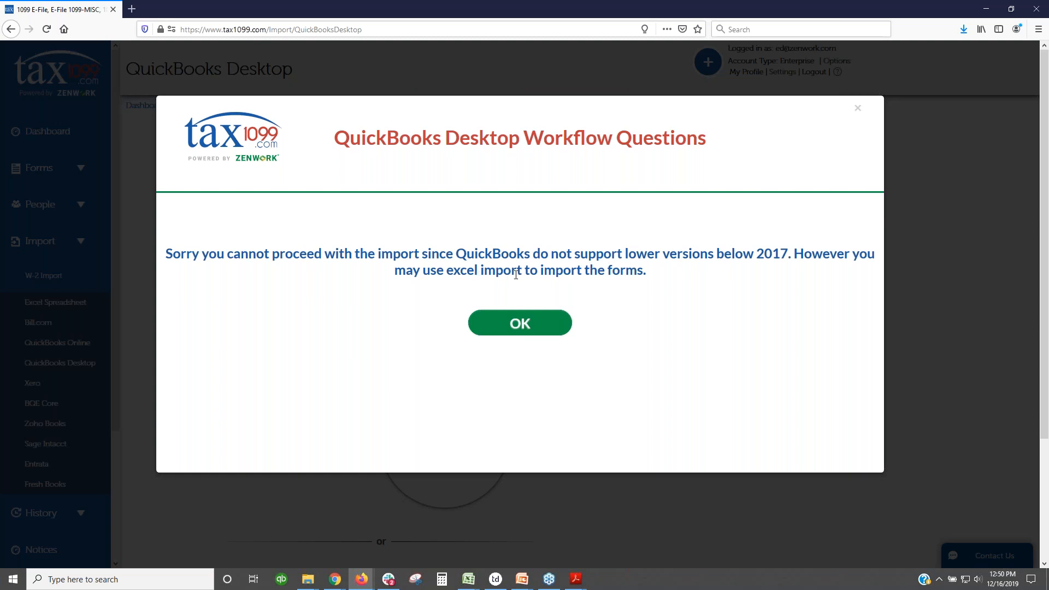
Step: Acknowledge the notice, read the QuickBooks Desktop Excel import instructions, and go back
left_click(519, 324)
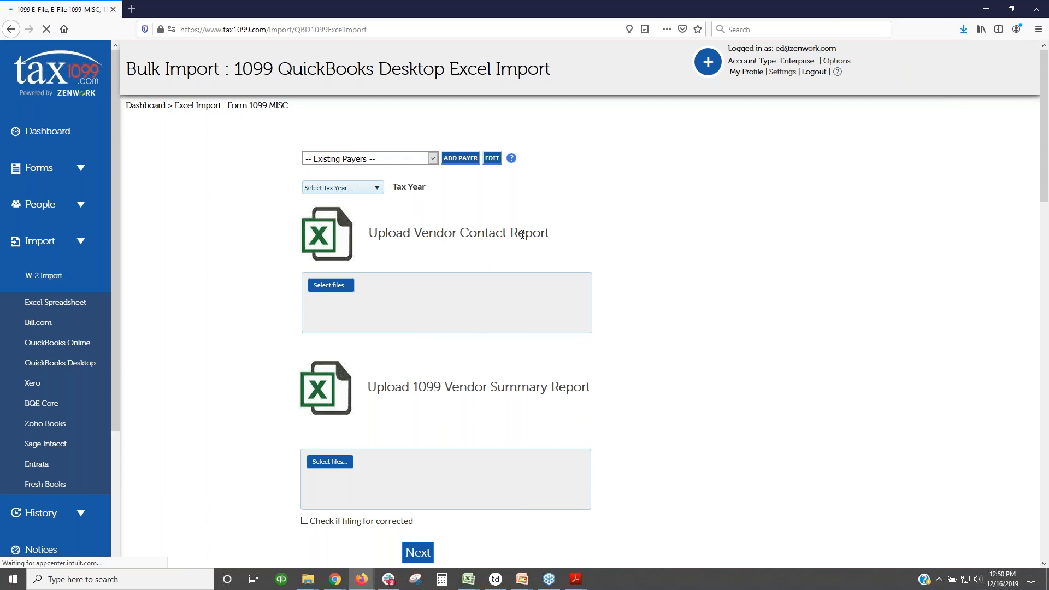
scroll(522, 235, "down", 8)
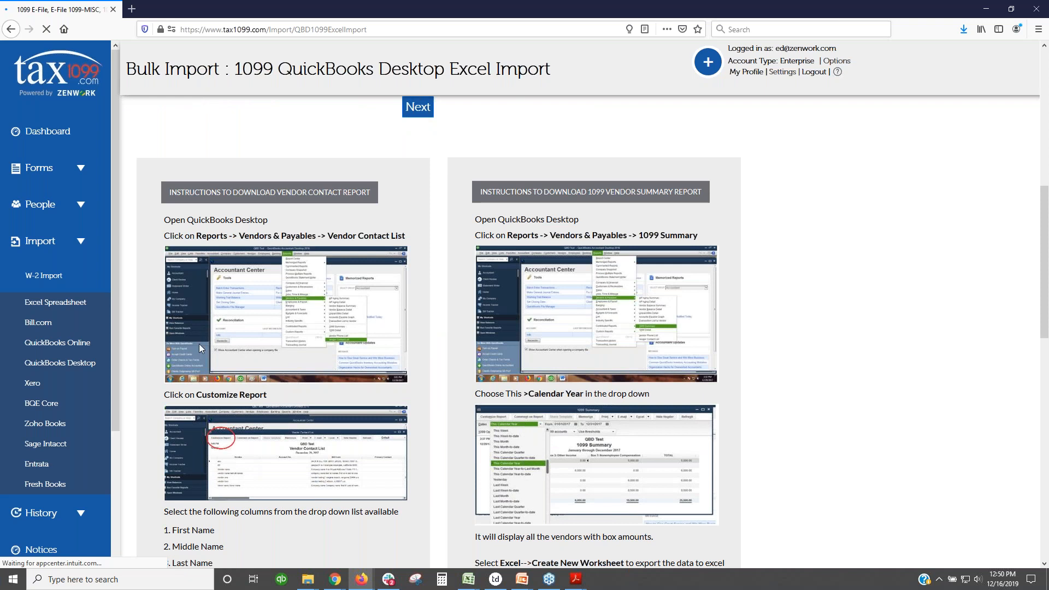
left_click(59, 365)
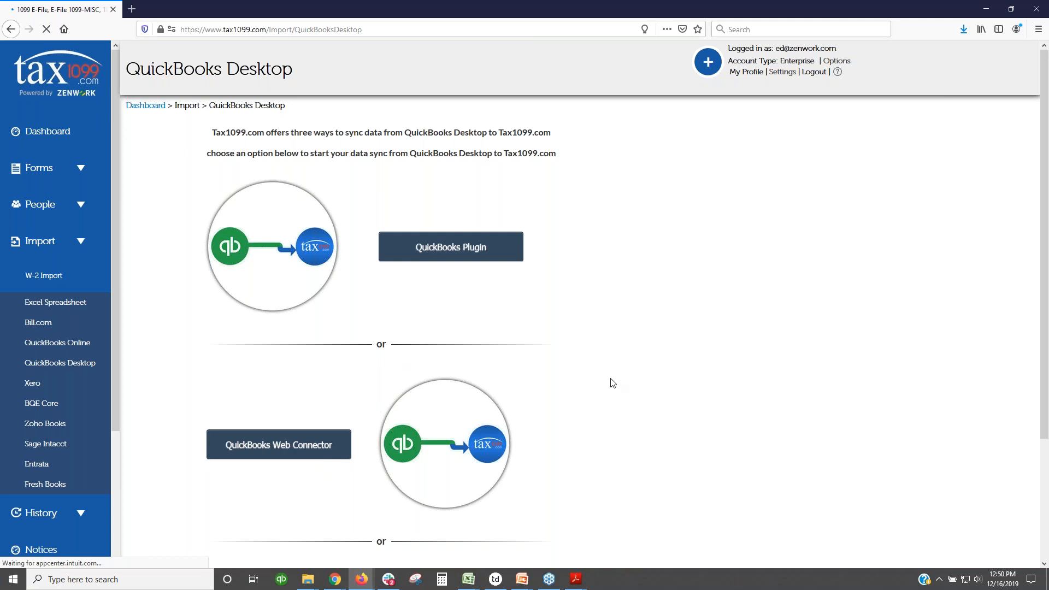
Step: Scroll the QuickBooks Desktop page to view its sync options
scroll(606, 383, "down", 3)
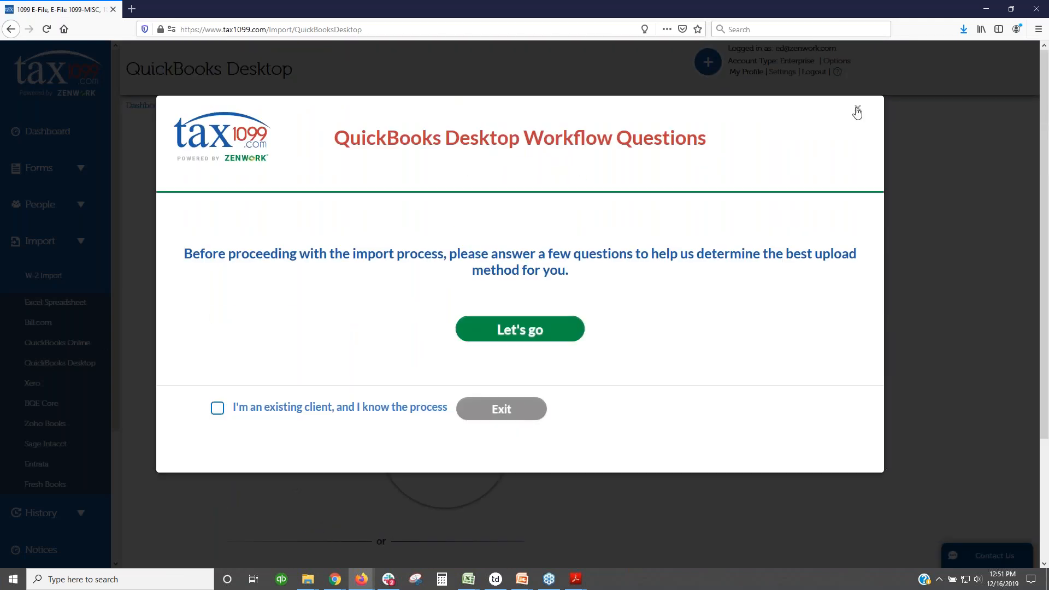
Step: Close the QuickBooks Desktop Workflow Questions window to reveal the three sync options
left_click(856, 111)
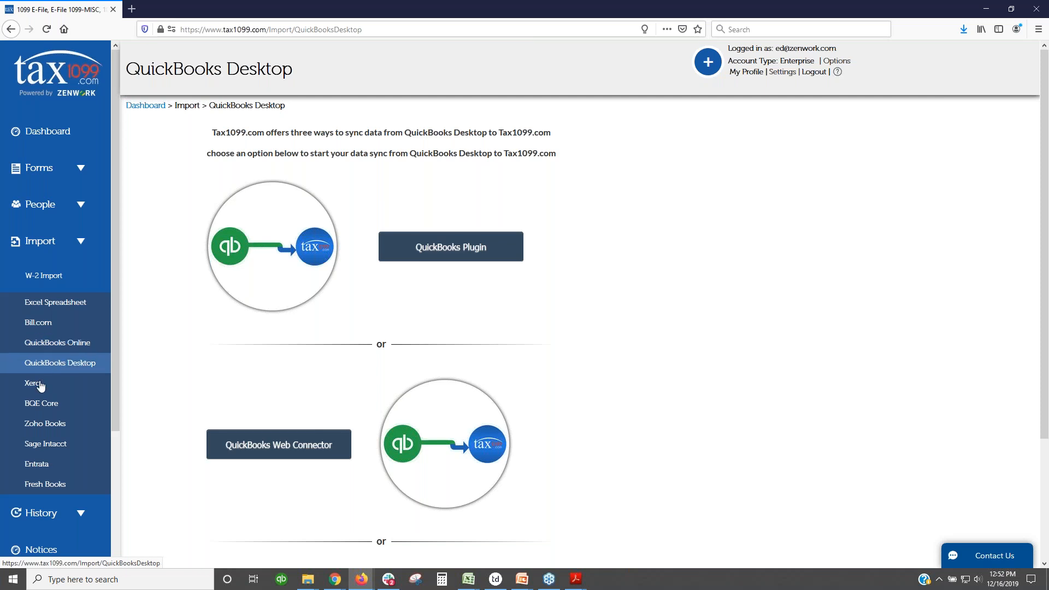
Step: Start an Excel spreadsheet bulk import and pick the 1099 MISC form
left_click(69, 308)
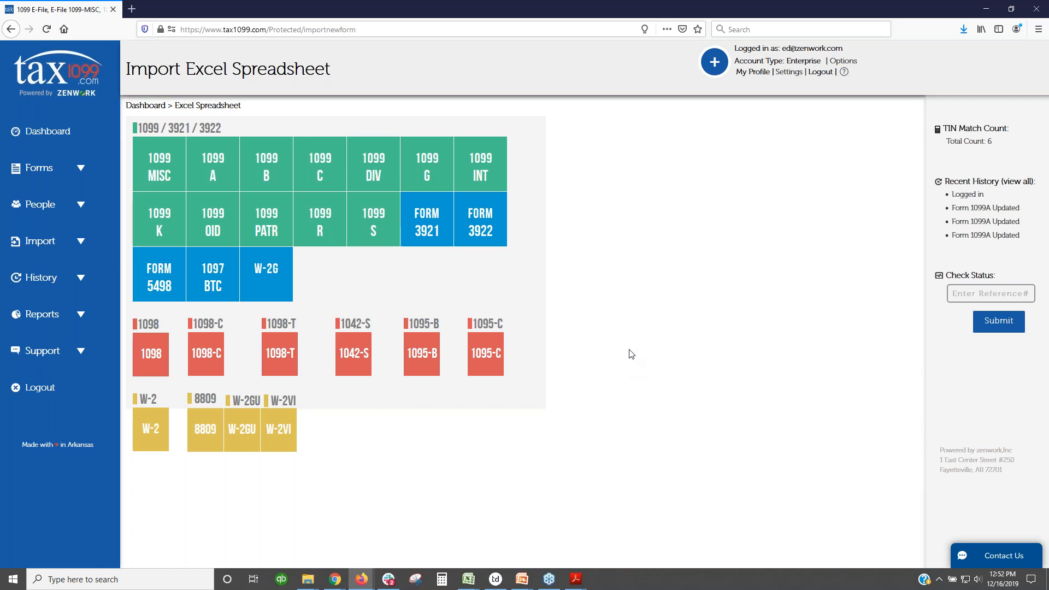
left_click(154, 174)
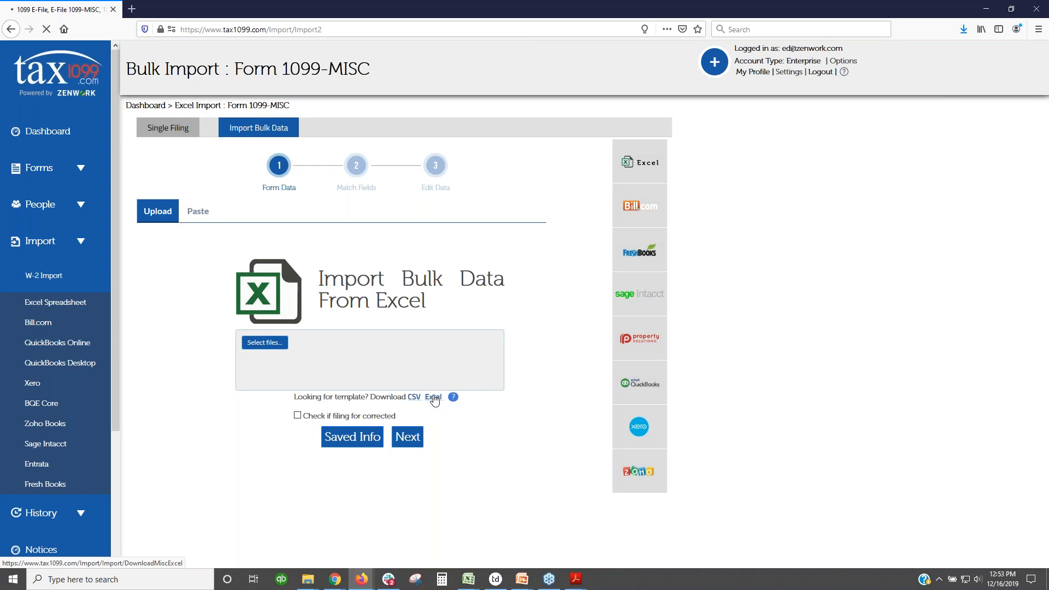
Step: Open the downloaded 1099_MISC_DATA_IMPORT_TEMPLATE.xls template in Excel
left_click(540, 324)
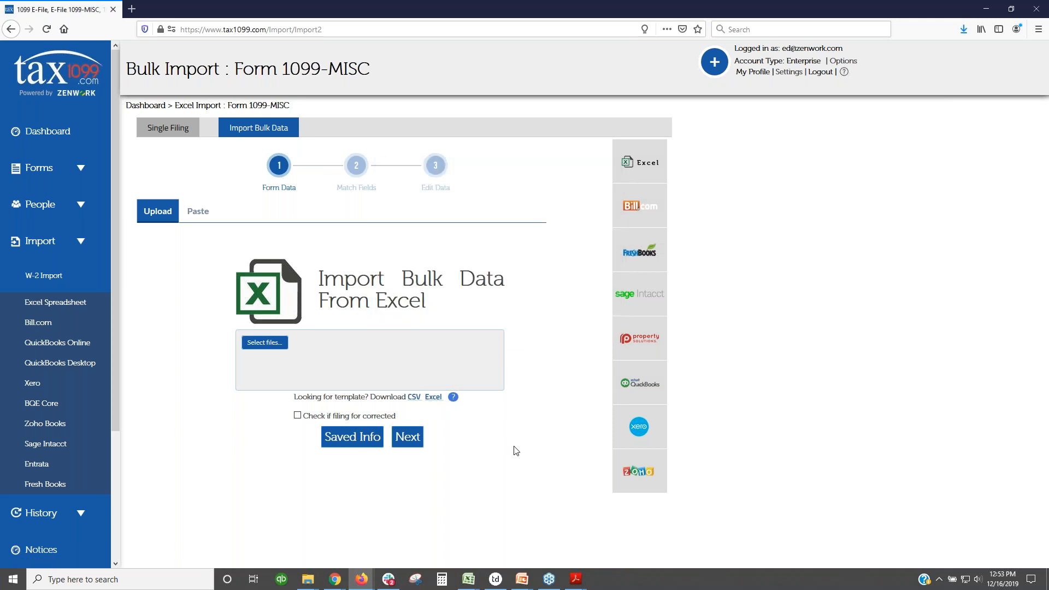
mouse_move(472, 588)
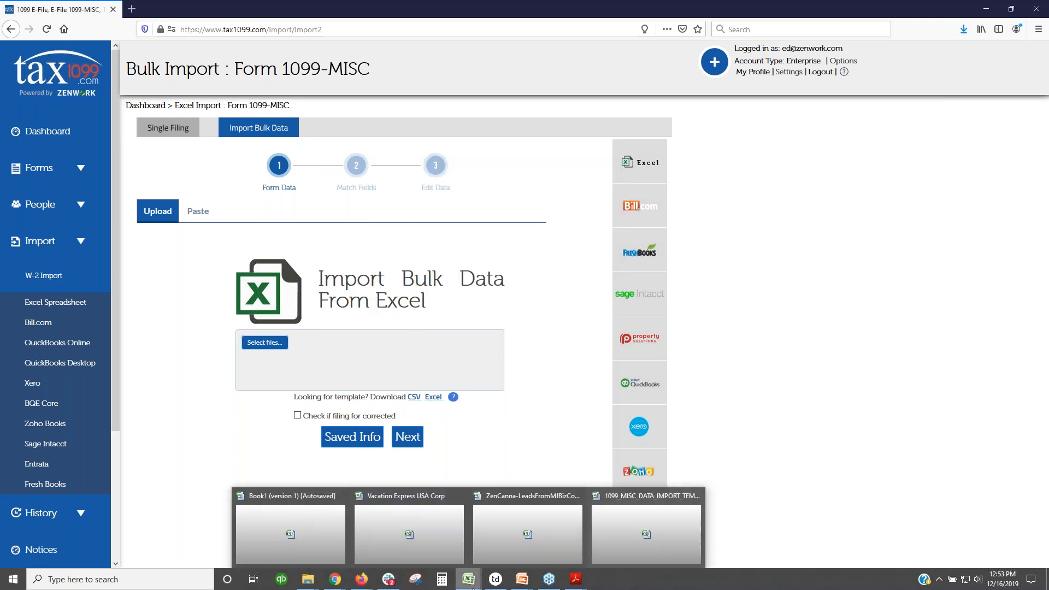
left_click(604, 534)
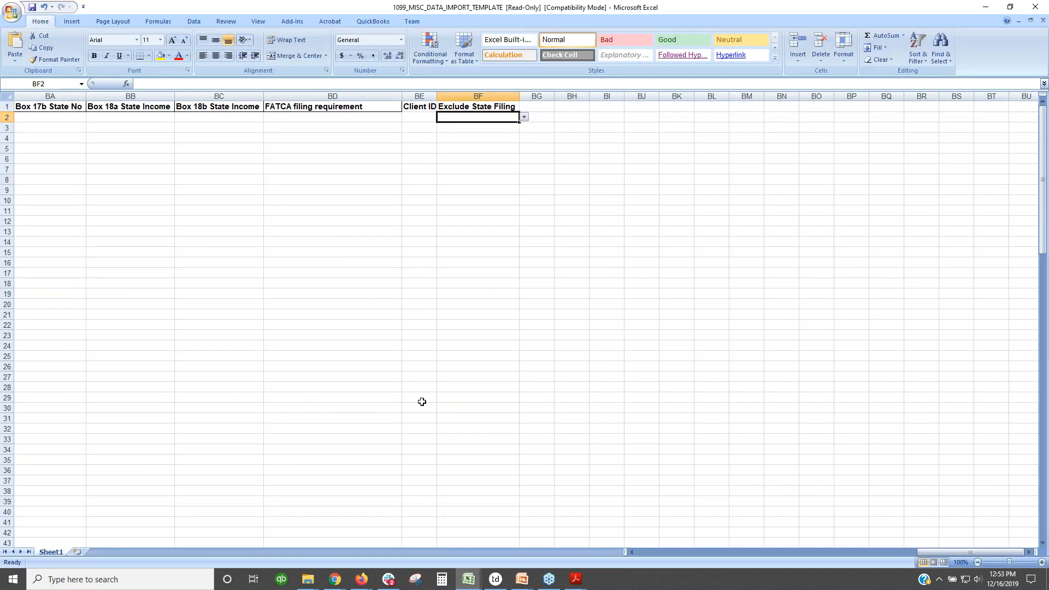
left_click_drag(972, 553, 652, 553)
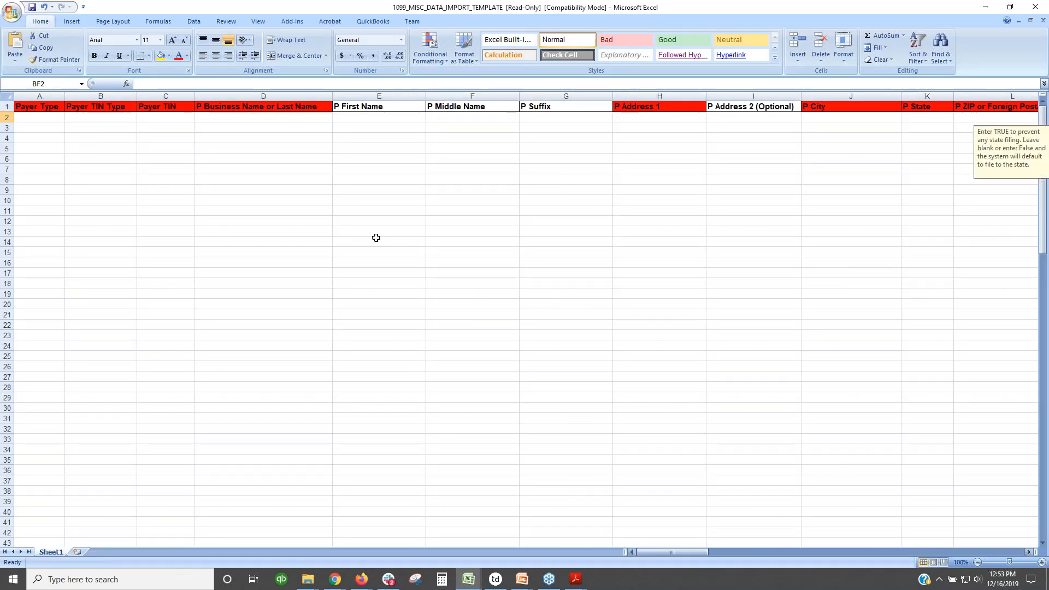
left_click(40, 109)
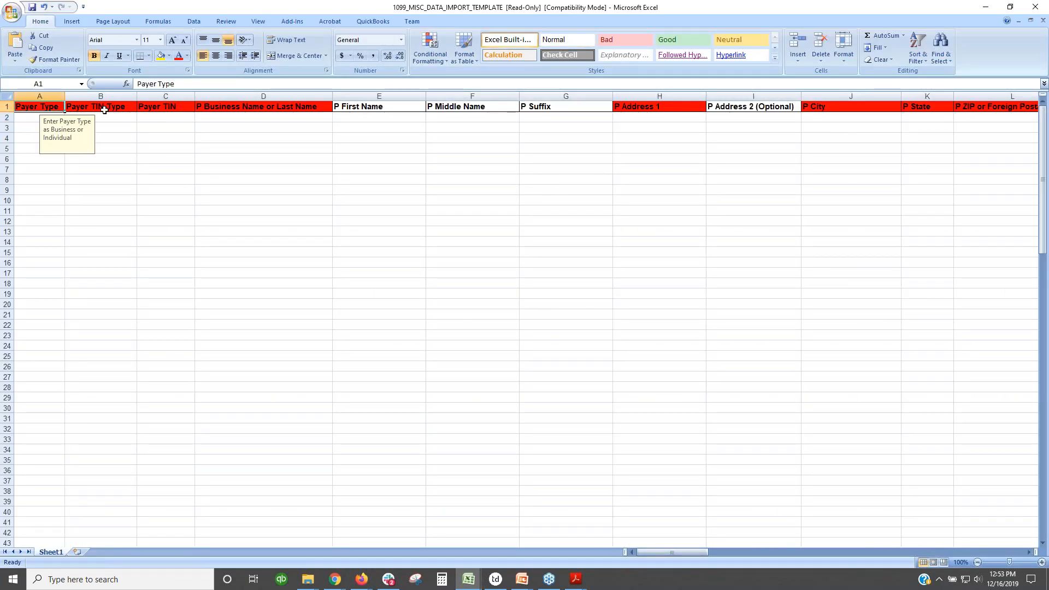
left_click(104, 111)
left_click(173, 109)
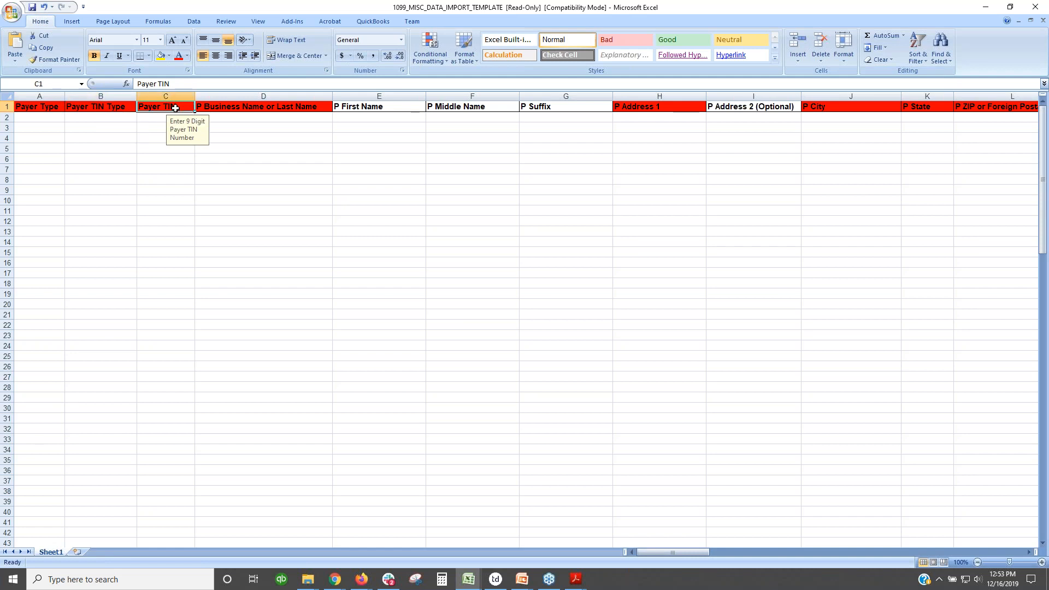
left_click(229, 108)
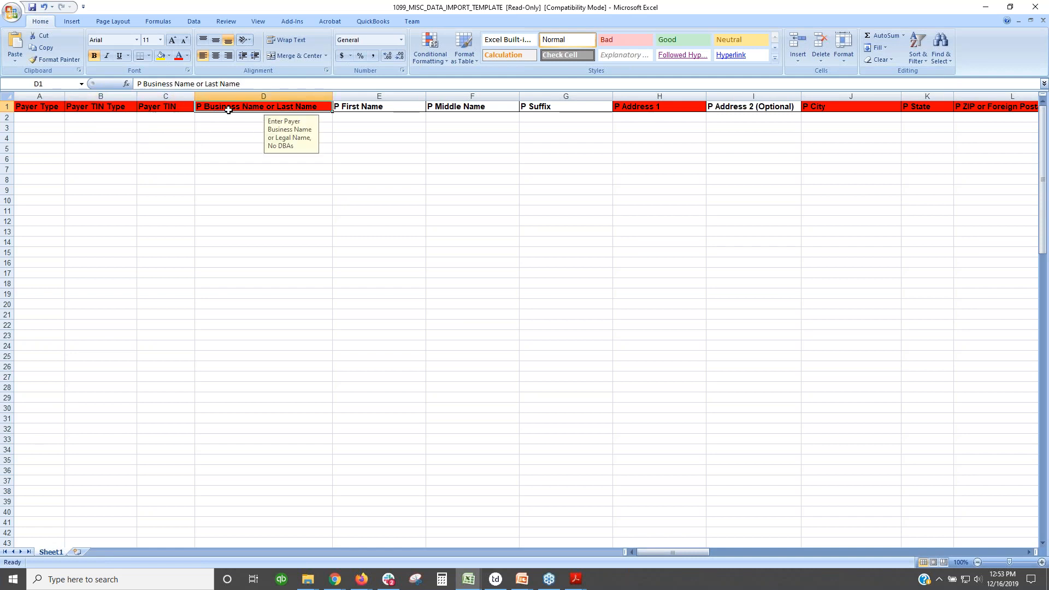
left_click(374, 108)
left_click(295, 106)
left_click(358, 108)
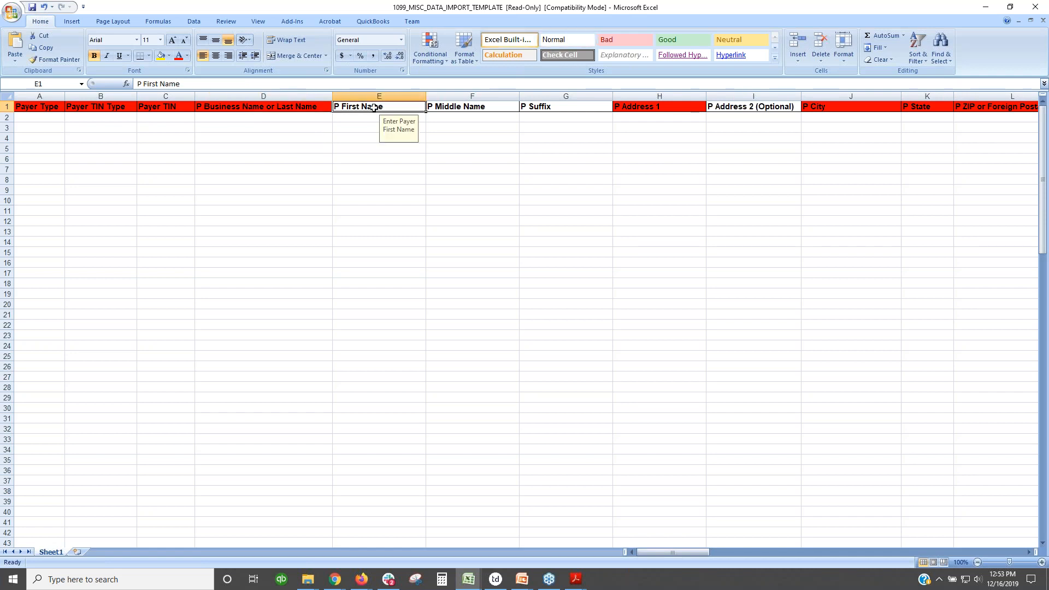
left_click(260, 118)
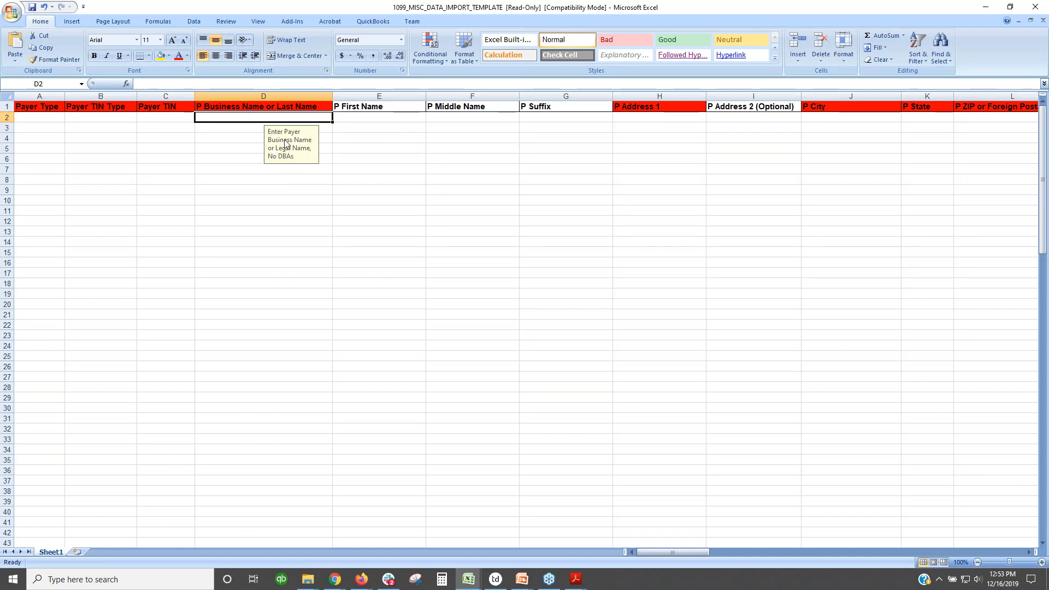
left_click(52, 119)
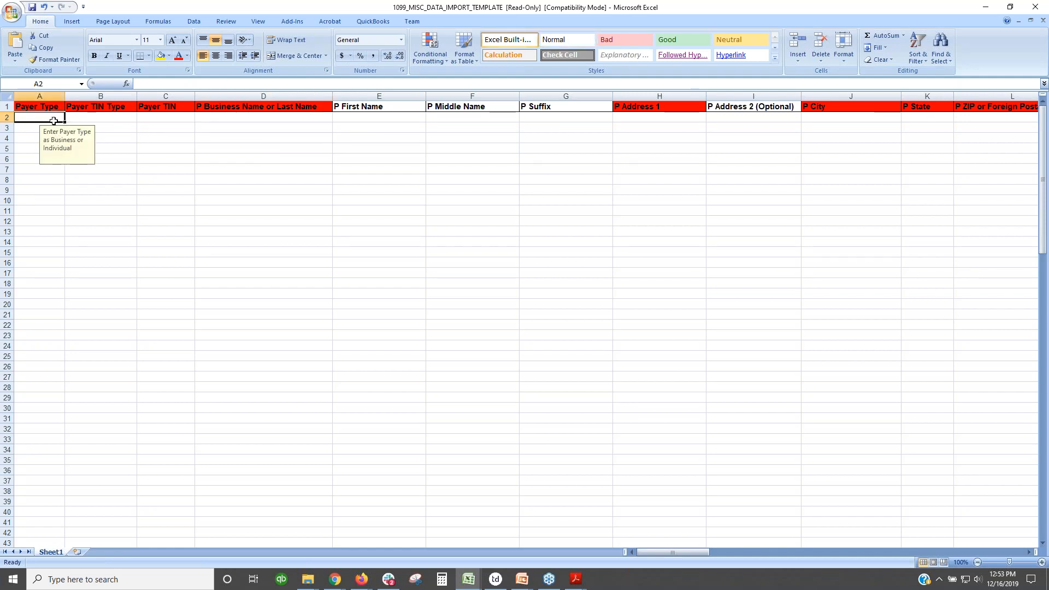
left_click(98, 116)
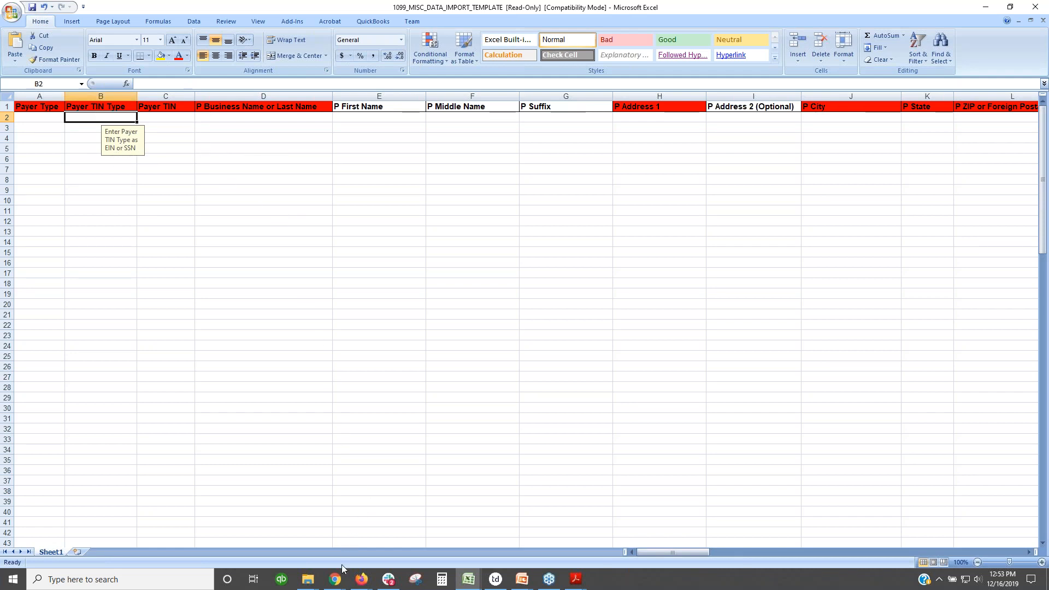
left_click(364, 582)
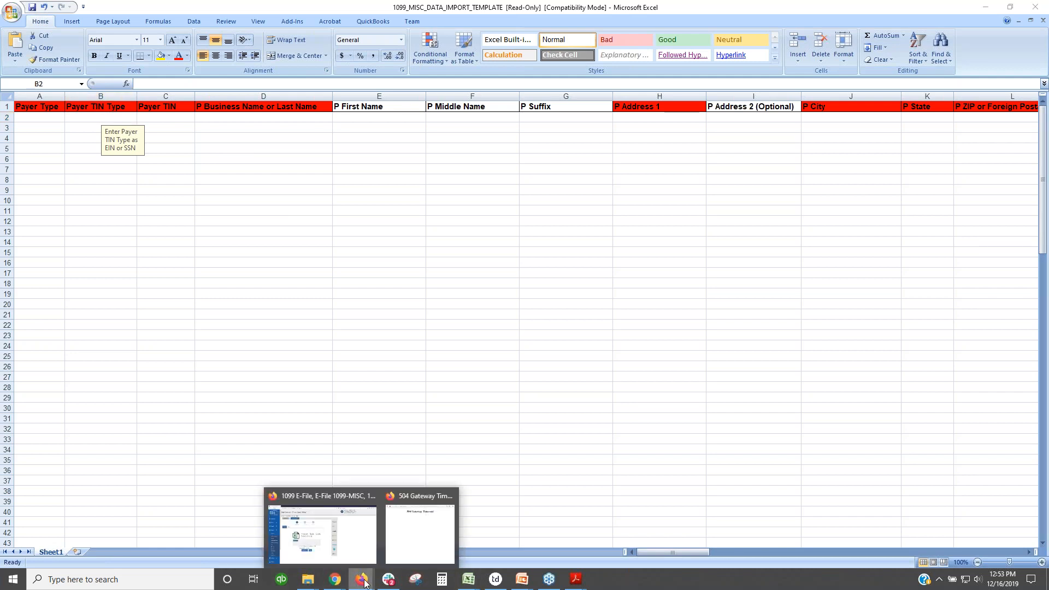
Step: Upload 2019_TestImport-MISC_MissingState from Tax1099 Demo Imports > 2019 as a new import and proceed
left_click(361, 555)
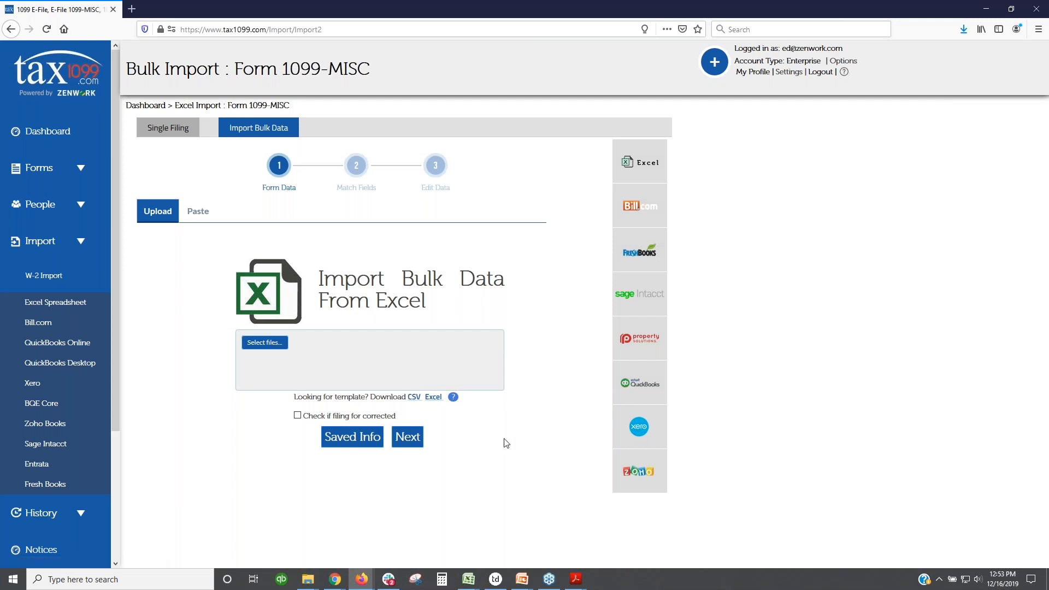
left_click(262, 342)
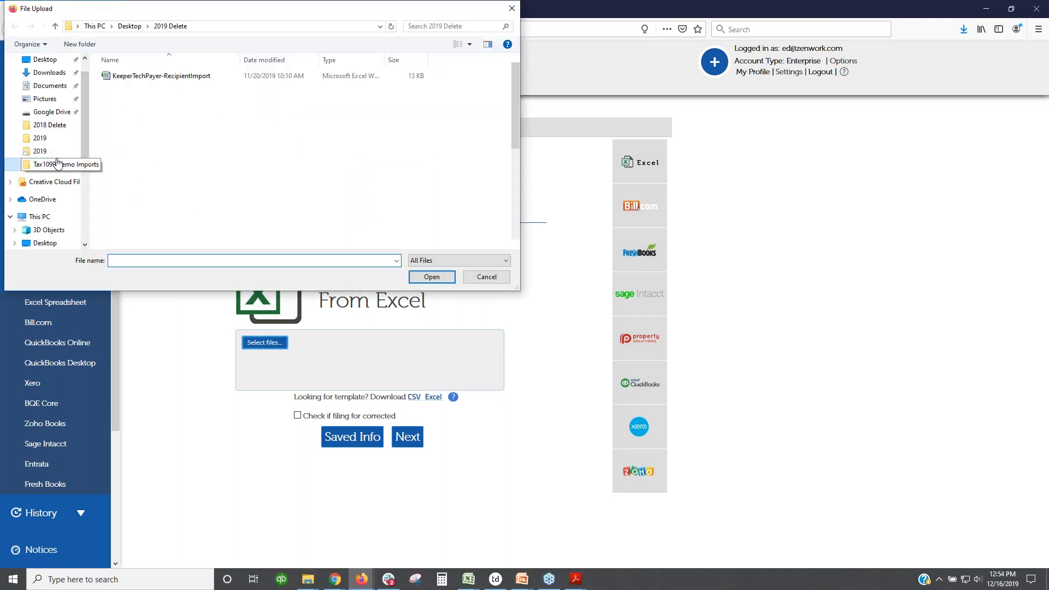
left_click(57, 164)
double_click(121, 97)
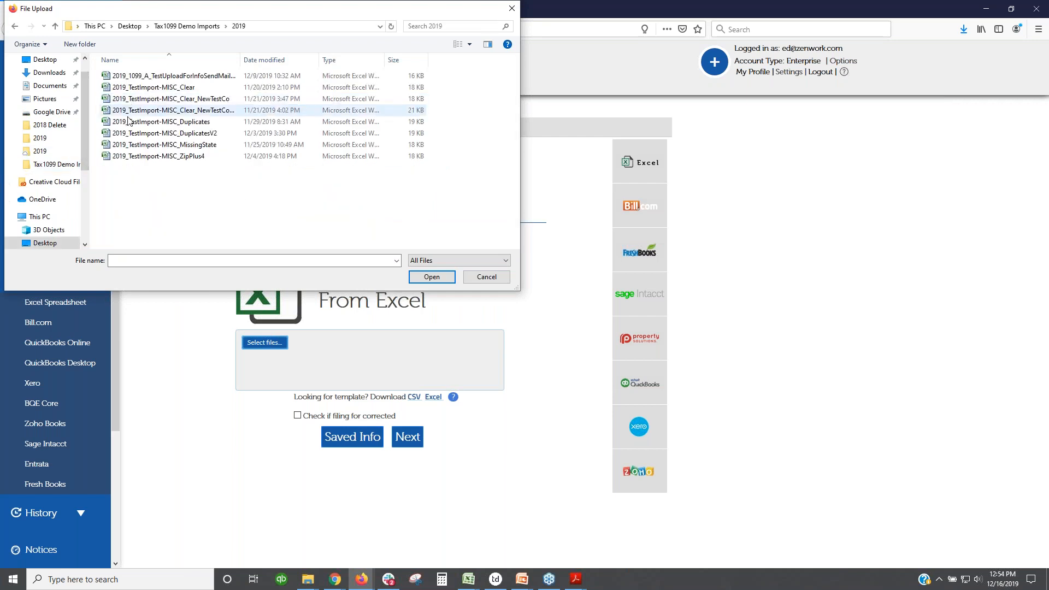
double_click(163, 144)
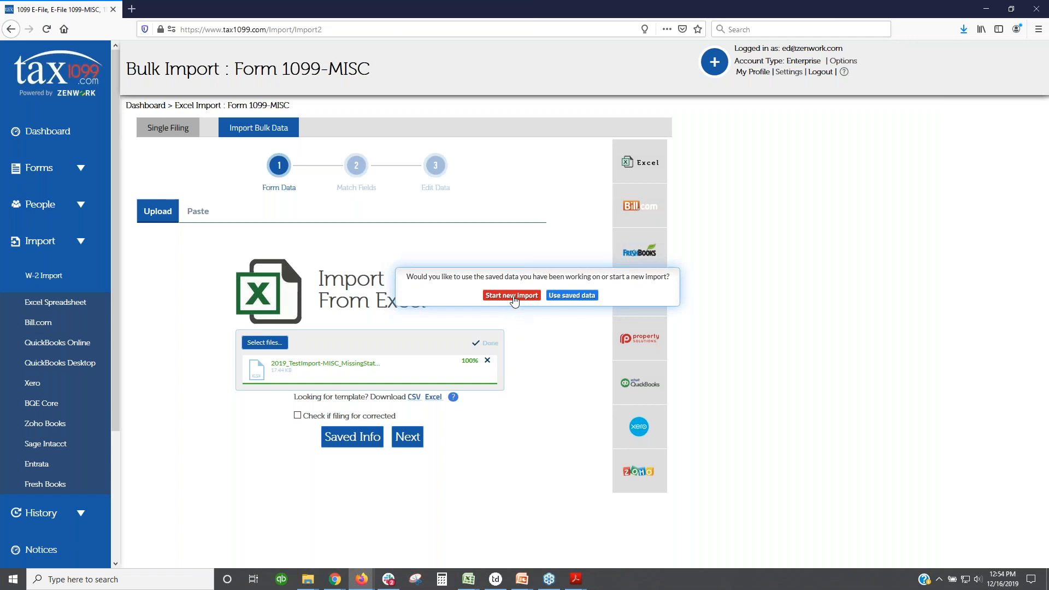
left_click(512, 296)
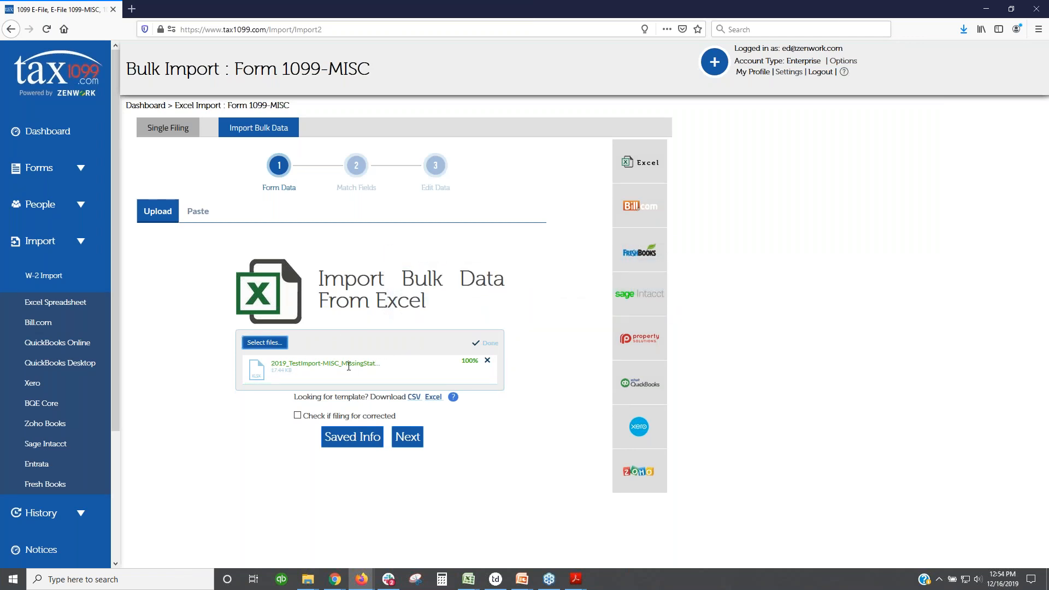
left_click(408, 436)
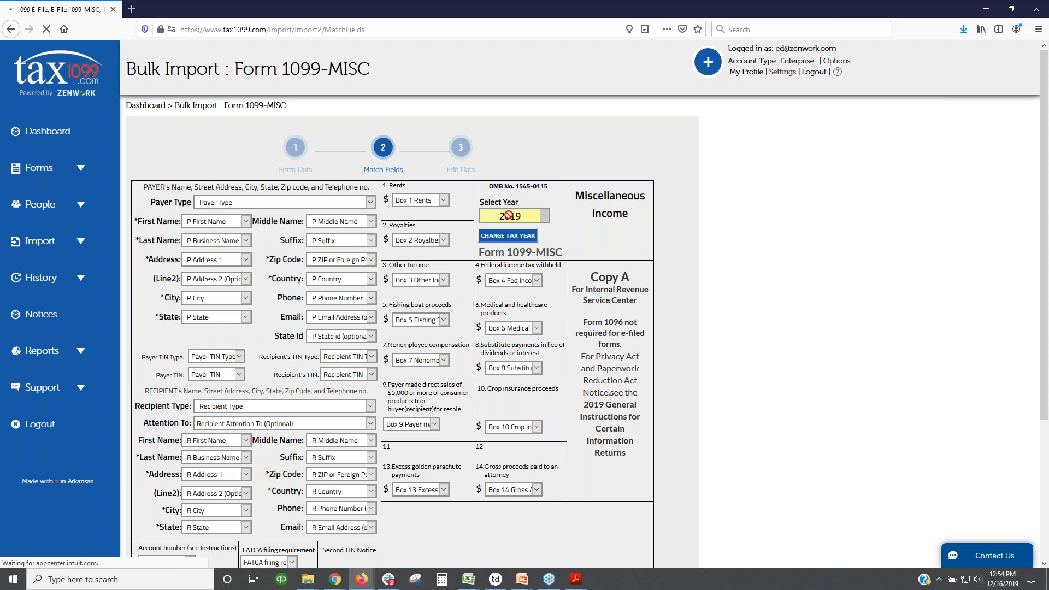
Step: Keep the default field mapping, including Payer Type, and load the Class Act recipients
left_click(371, 203)
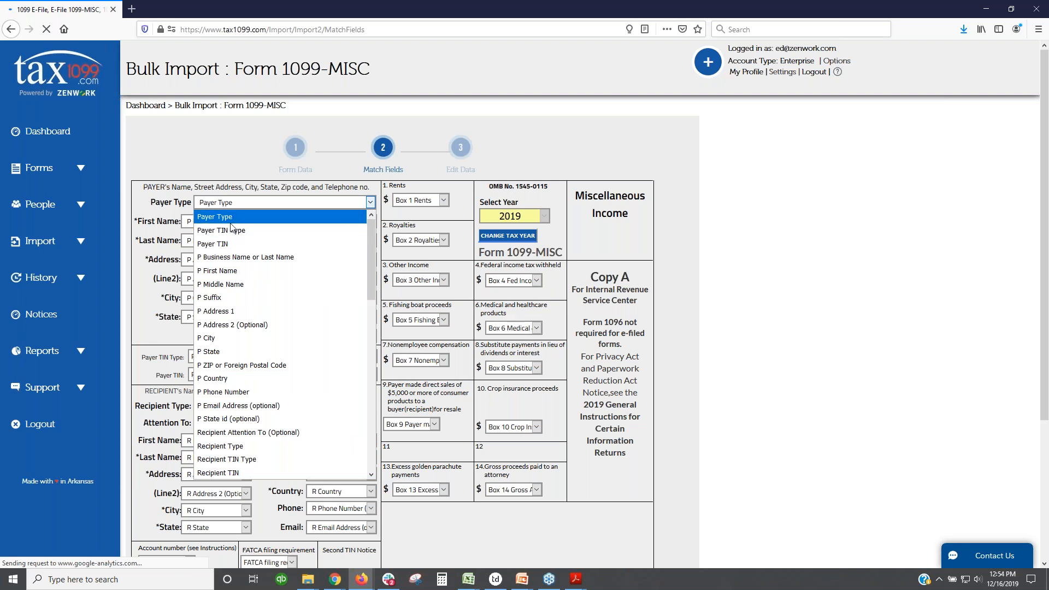
left_click(385, 299)
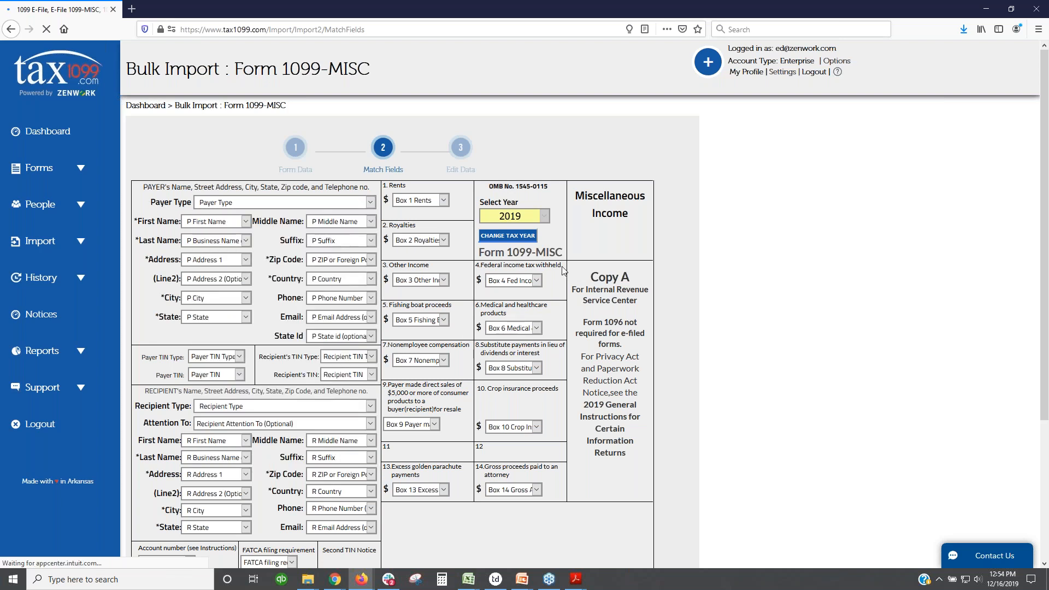
scroll(562, 270, "down", 3)
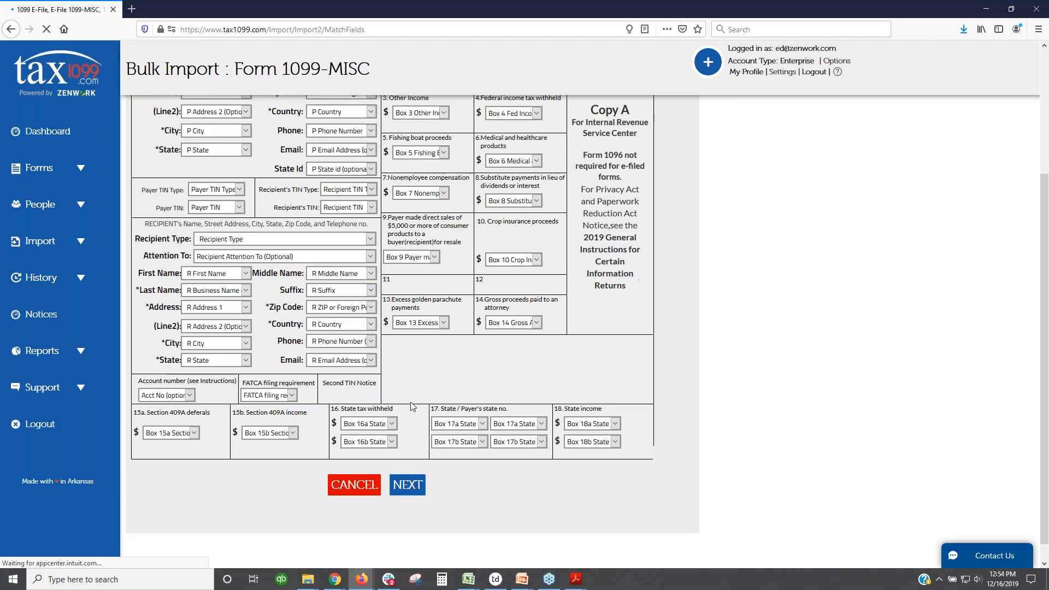
left_click(420, 485)
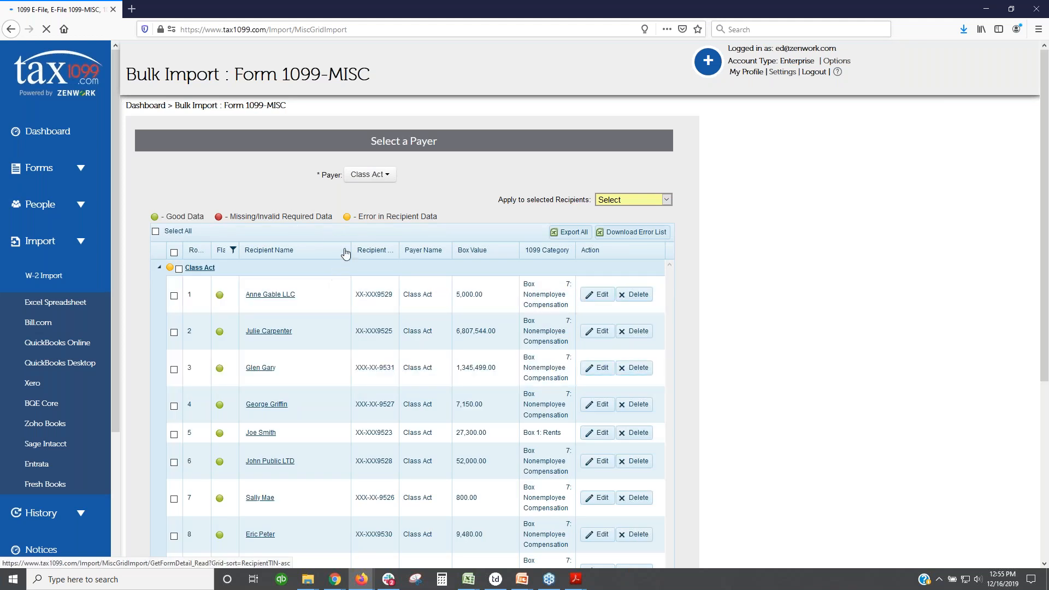
Step: Filter the grid to red missing-data flags and open the one flagged recipient
scroll(232, 219, "down", 3)
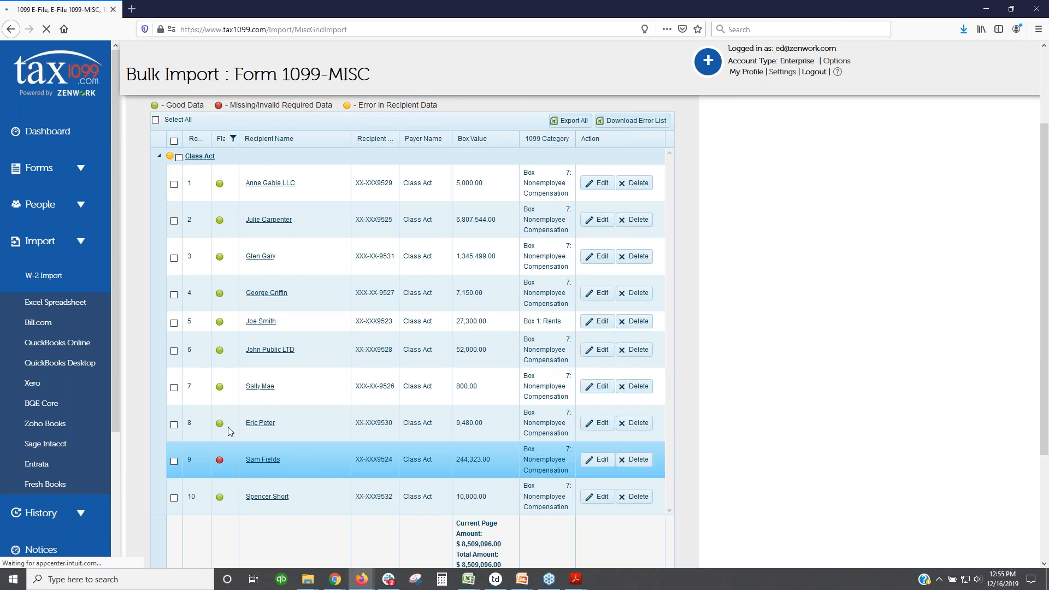
left_click(234, 139)
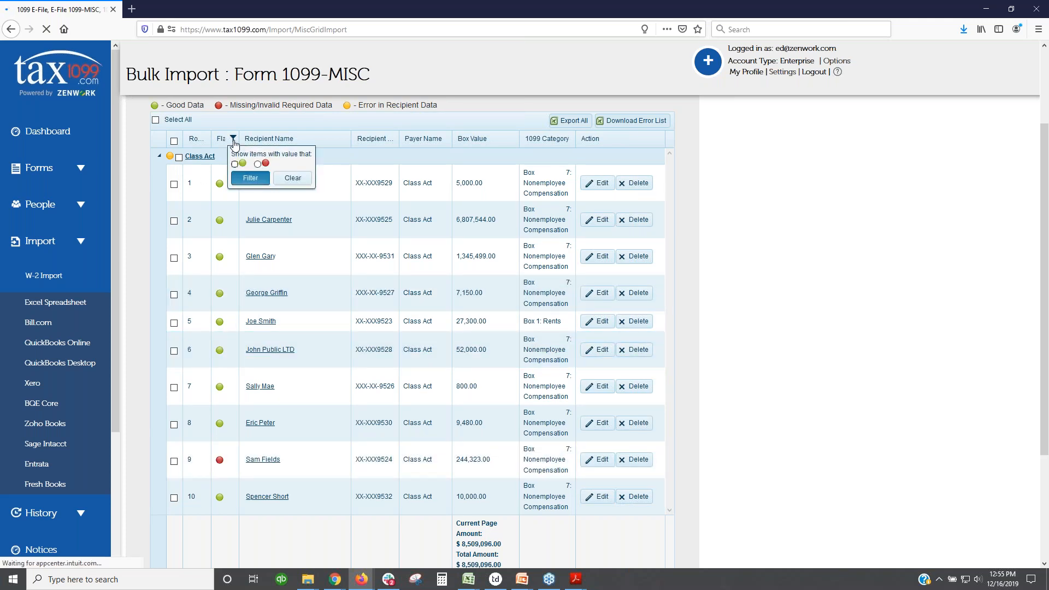
left_click(257, 164)
left_click(250, 178)
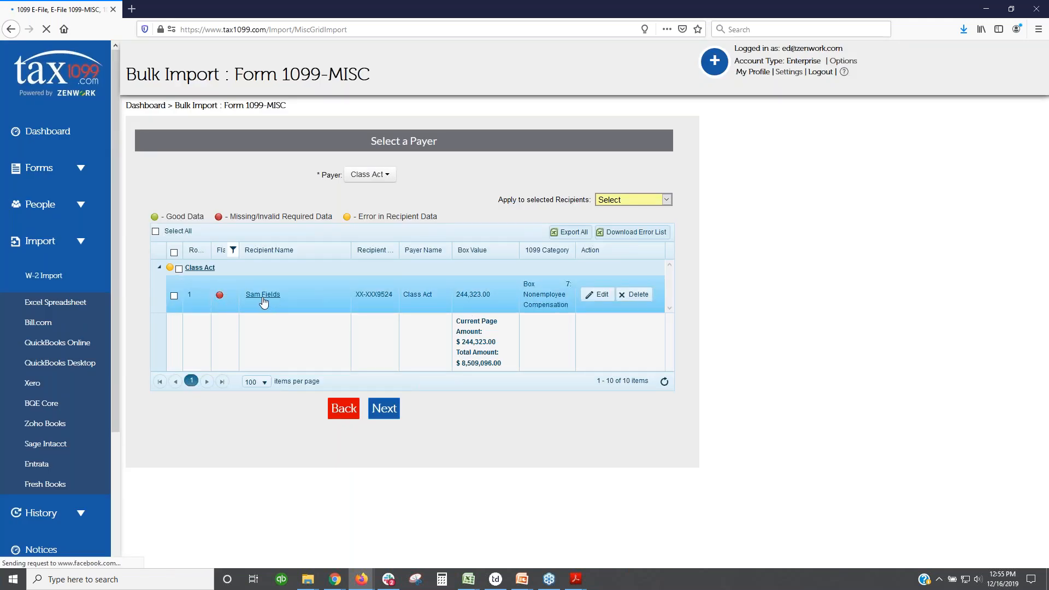
left_click(263, 297)
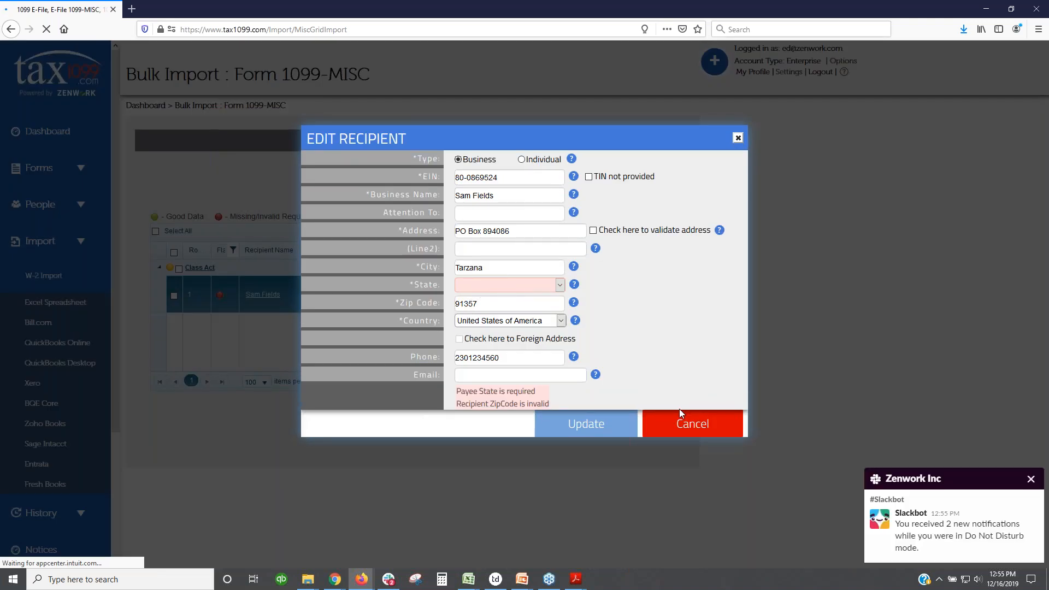
Step: Set the flagged recipient's State to California and save the update
left_click(692, 424)
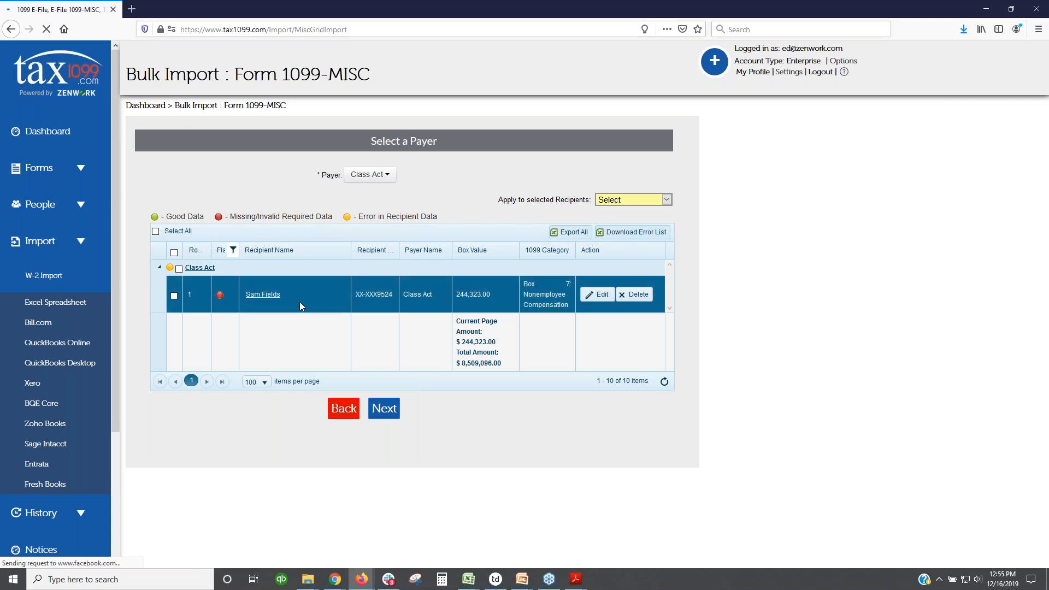
left_click(263, 296)
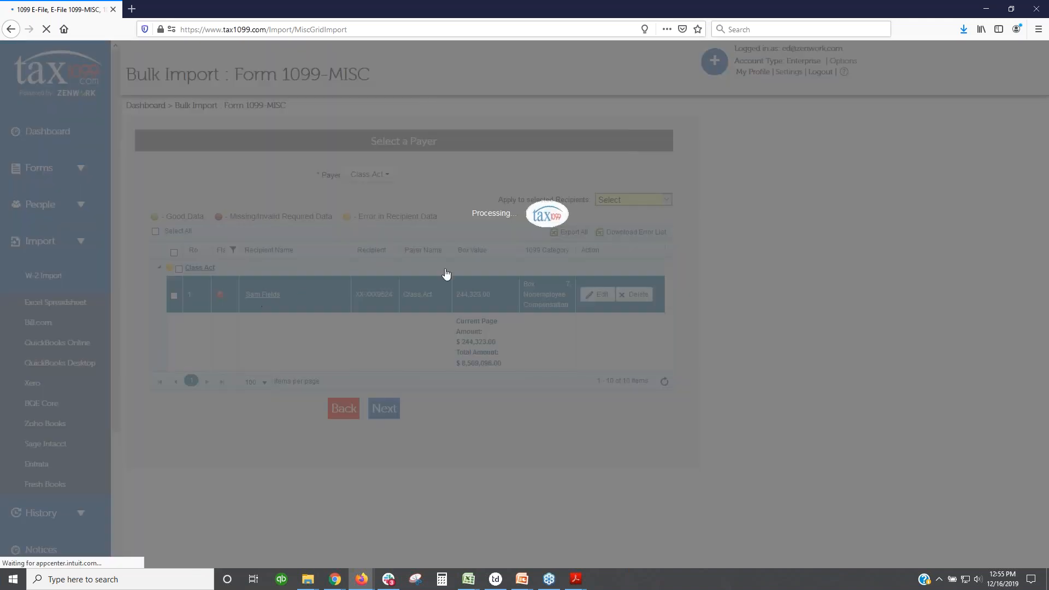
left_click(519, 285)
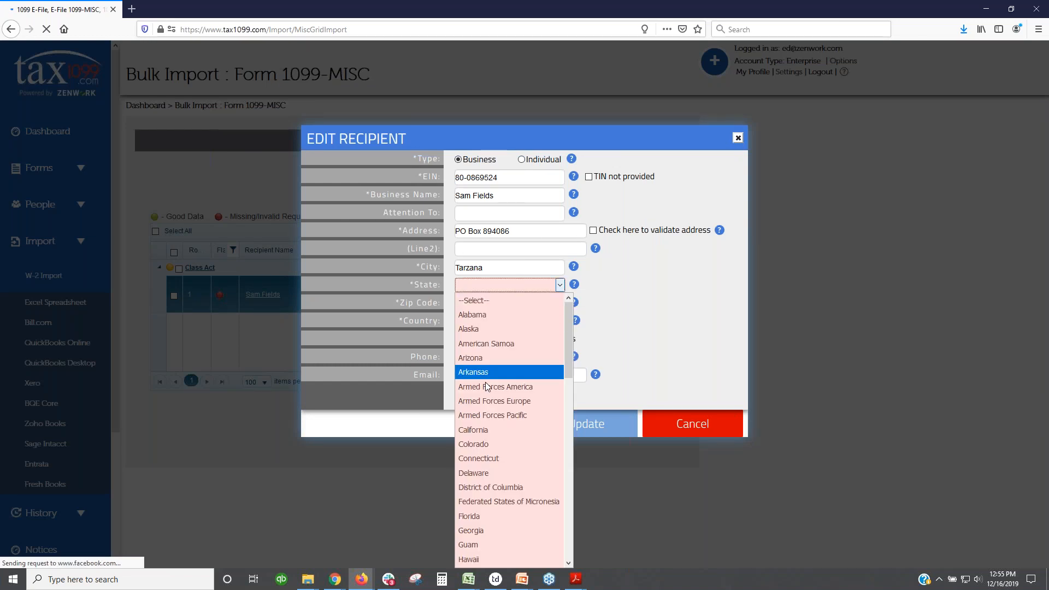
left_click(480, 430)
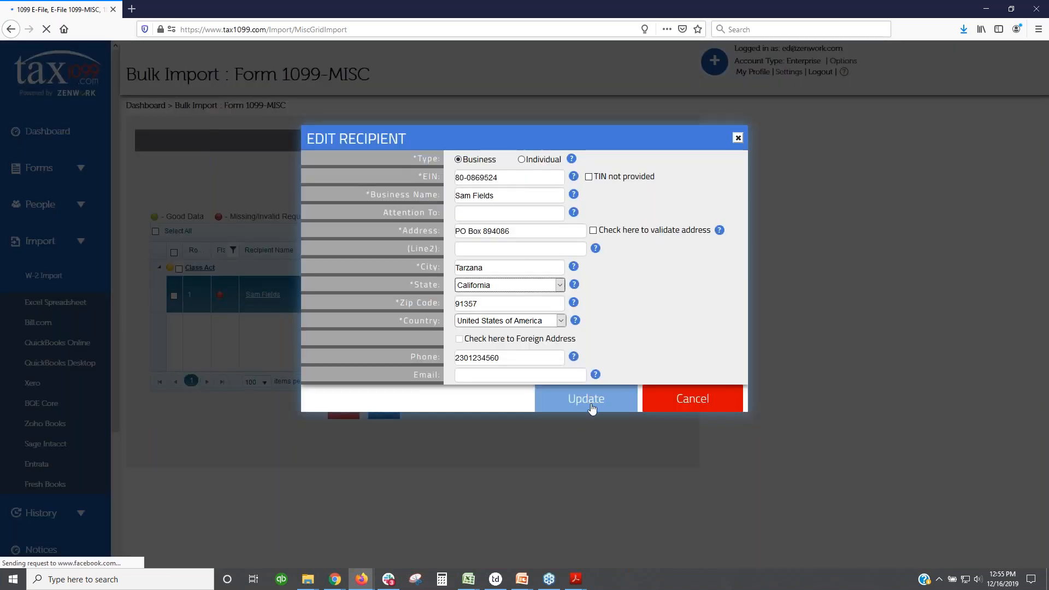
left_click(588, 404)
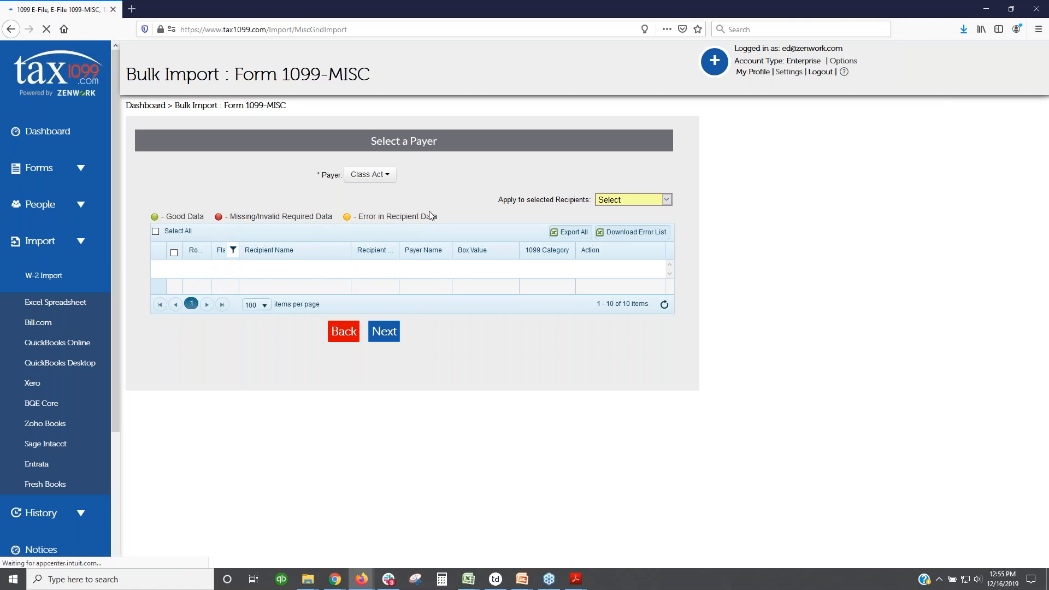
Step: Clear the Flag filter so all recipients show again
left_click(233, 251)
left_click(293, 289)
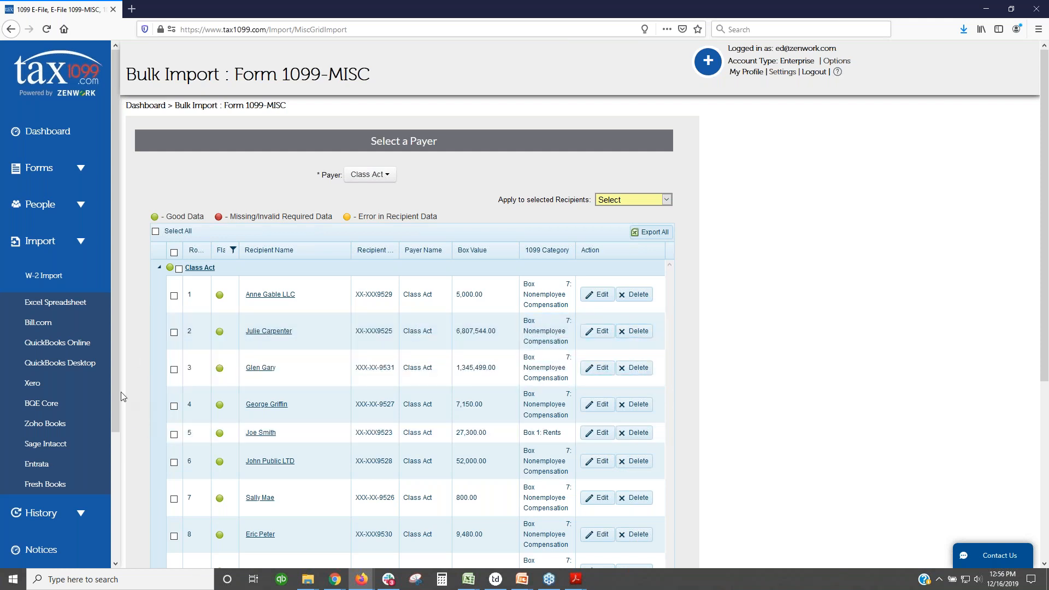
left_click_drag(113, 400, 113, 536)
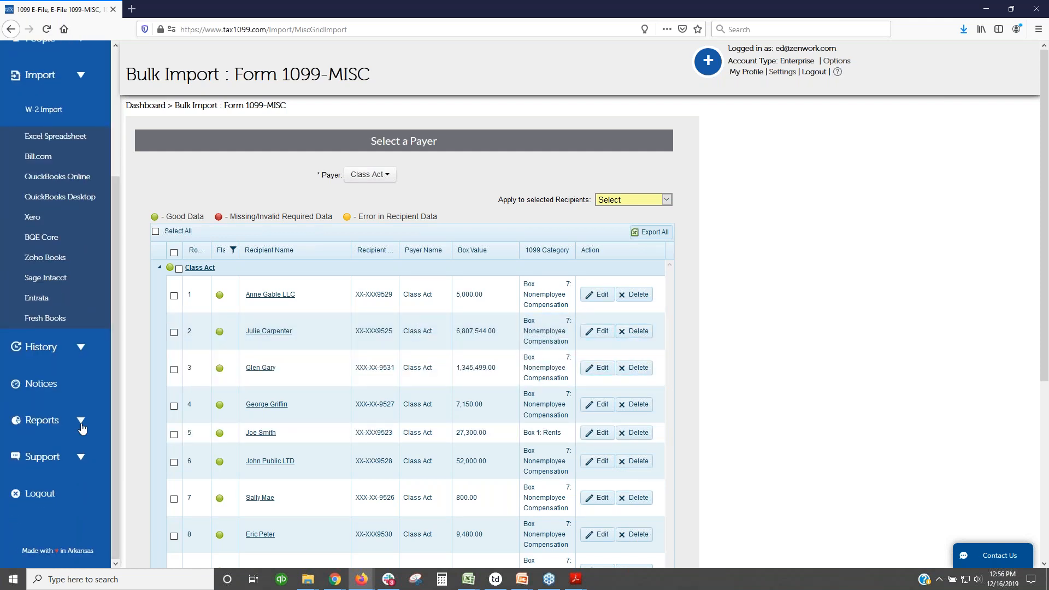
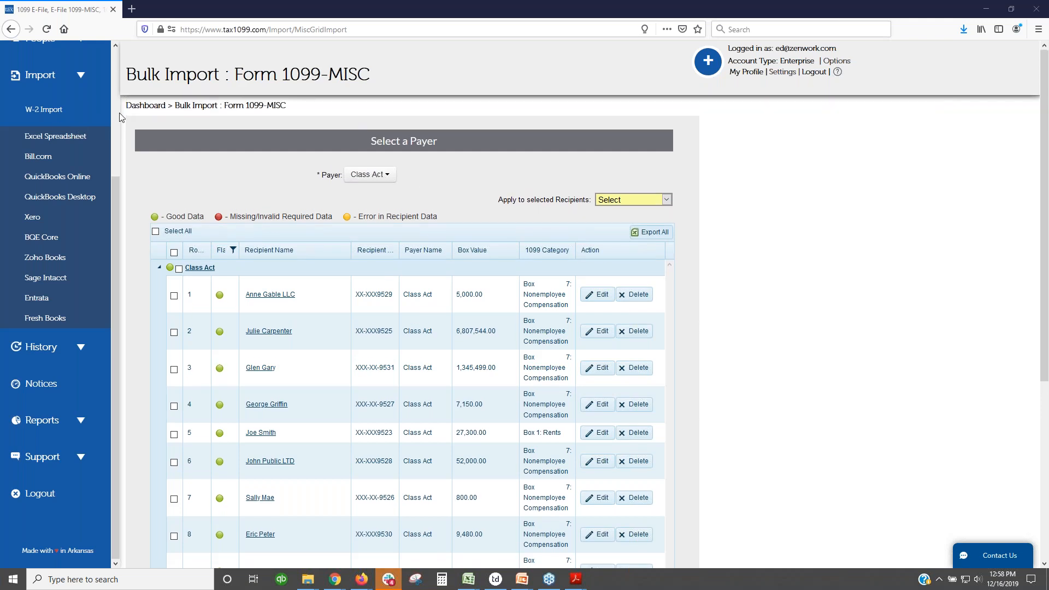
Step: Return from the 1099-MISC bulk import page to the Dashboard via the left sidebar
scroll(116, 117, "up", 3)
left_click(63, 133)
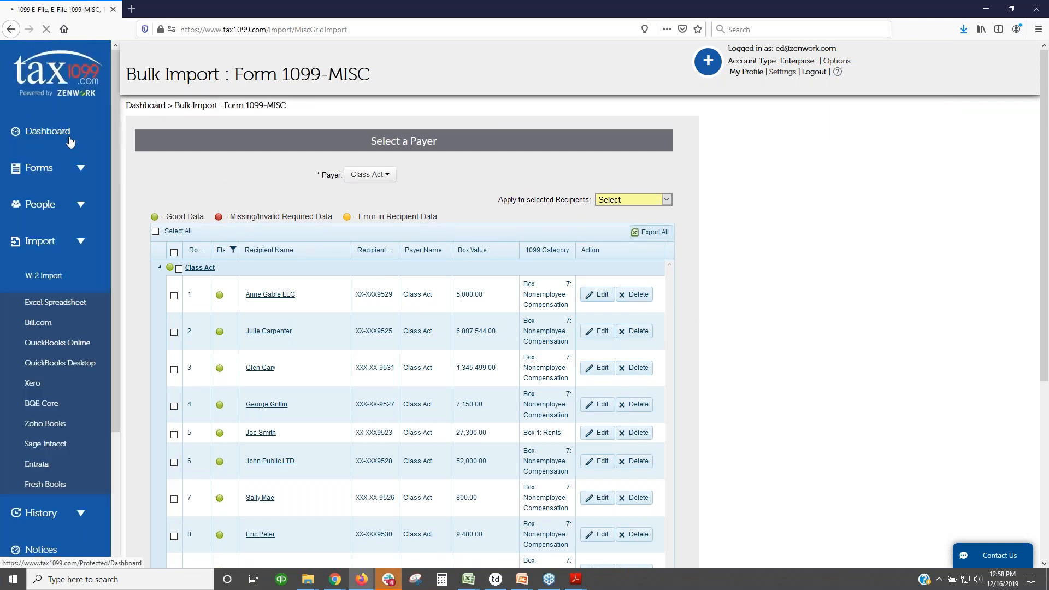